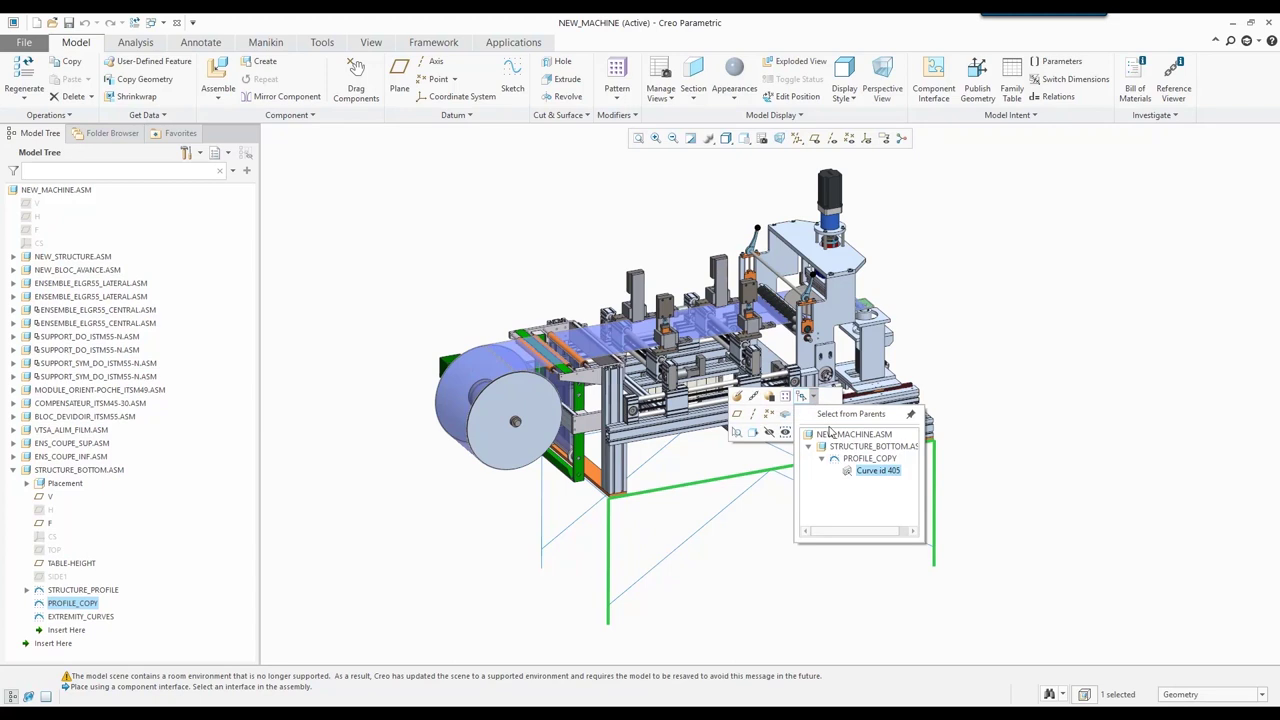
# - Activate the STRUCTURE_BOTTOM.ASM subassembly within the machine assembly
pyautogui.click(840, 447)
pyautogui.click(845, 387)
pyautogui.scroll(-3, 871, 480)
pyautogui.keyDown('shift'); pyautogui.moveTo(755, 478); pyautogui.dragTo(698, 412, button='middle'); pyautogui.keyUp('shift')
# - Start a new Framework profile using the metric steel section Channel Beam Parallel in size UPE 120
pyautogui.click(433, 44)
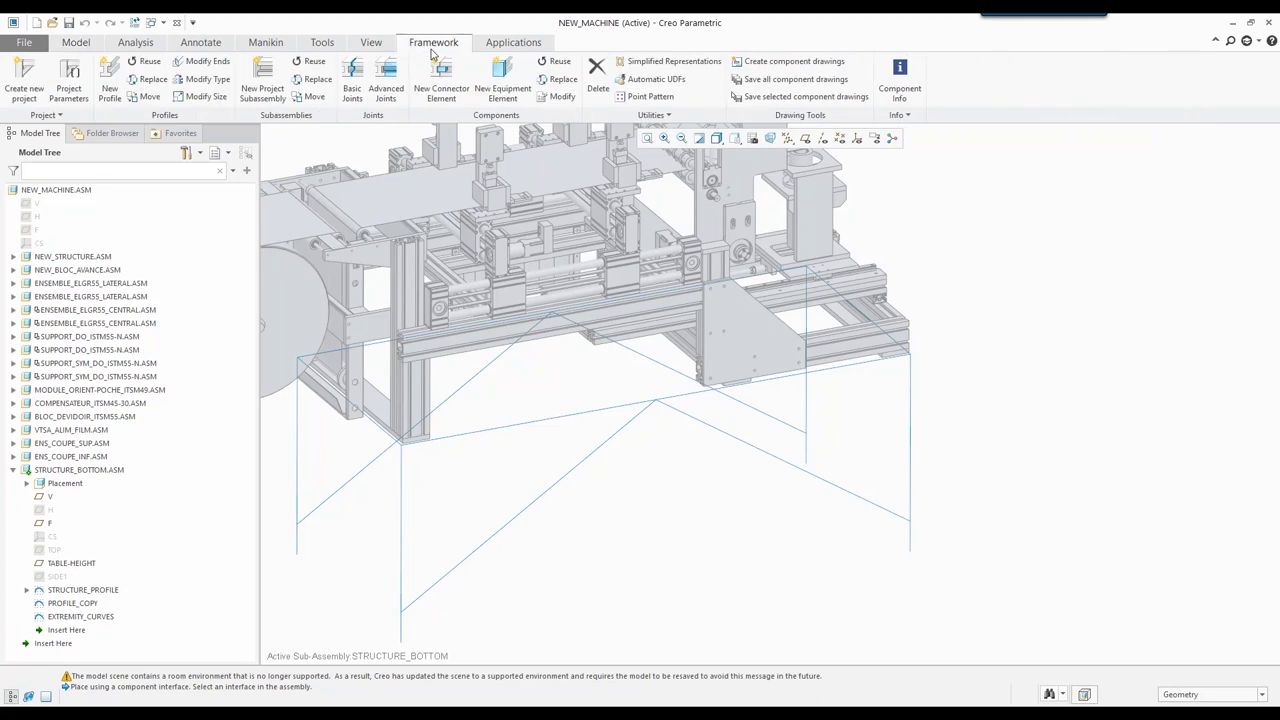
pyautogui.click(105, 80)
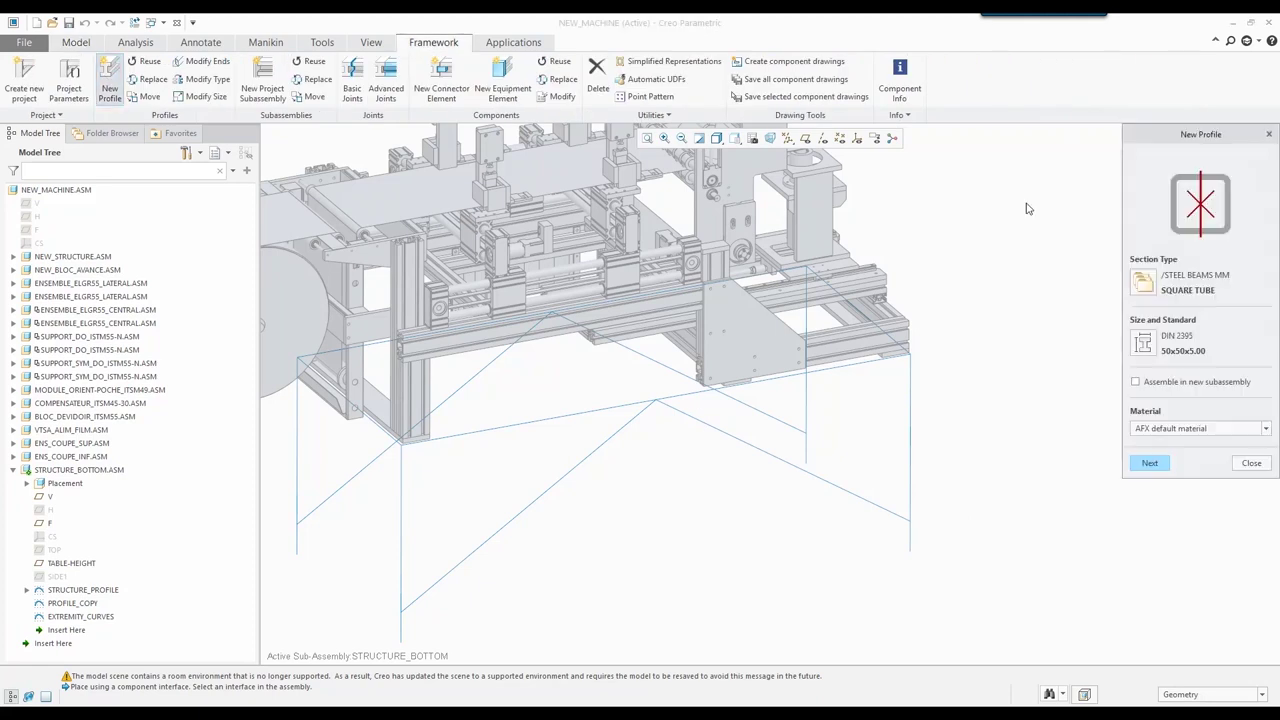
pyautogui.click(1143, 285)
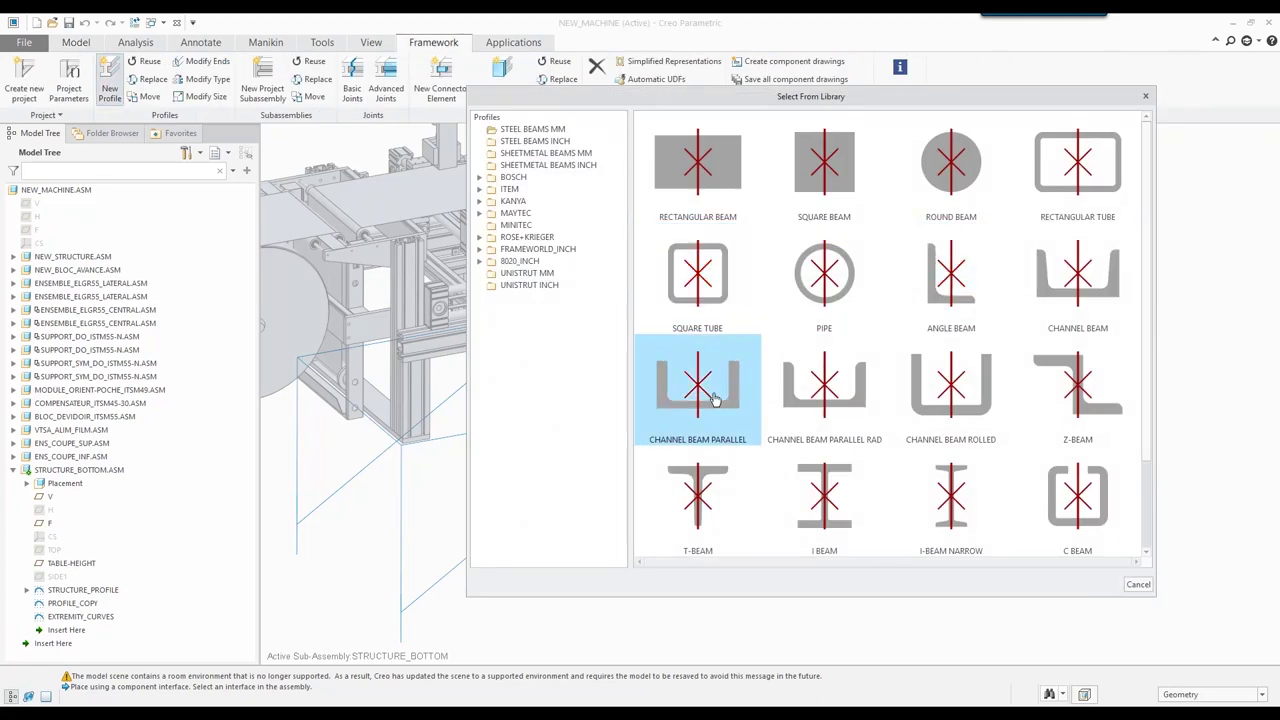
pyautogui.doubleClick(714, 399)
pyautogui.click(958, 408)
pyautogui.click(1203, 540)
pyautogui.click(1149, 464)
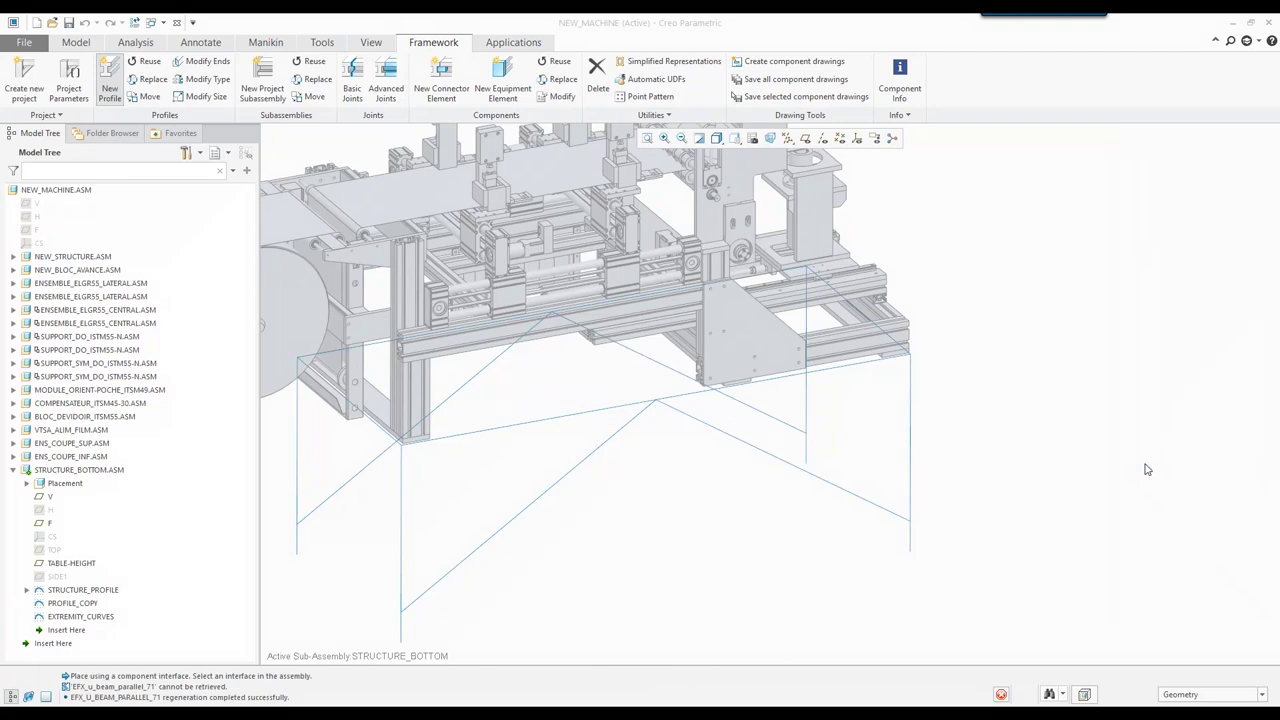
# - Place UPE 120 beams on the four leg curves and two long top curves, oriented to NEW_MACHINE datum plane V
pyautogui.click(1140, 354)
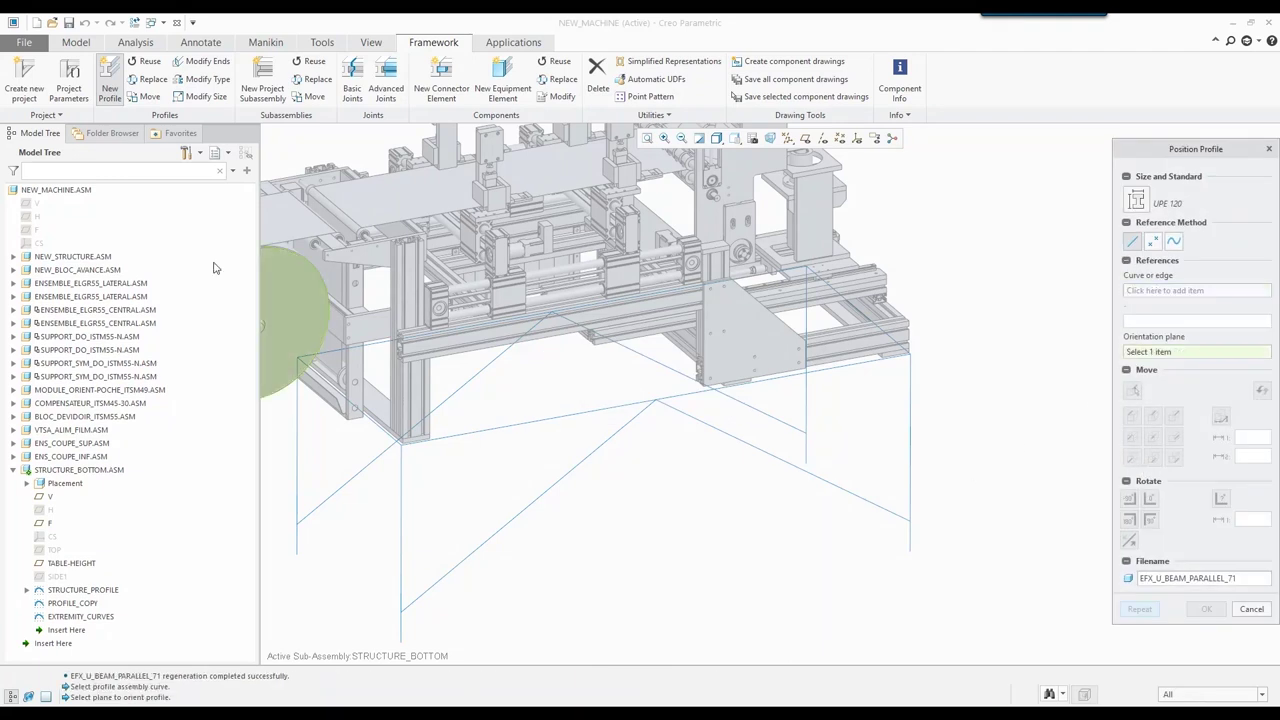
pyautogui.click(30, 206)
pyautogui.click(1151, 291)
pyautogui.click(401, 499)
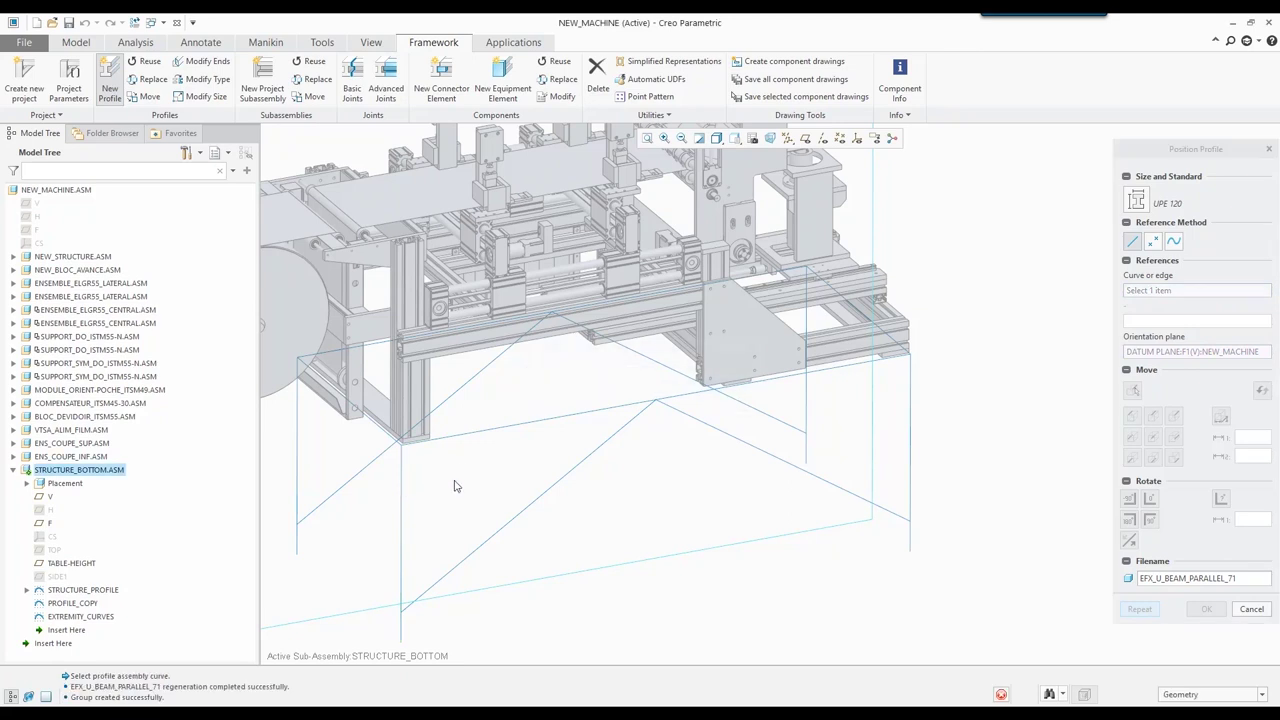
pyautogui.click(515, 431)
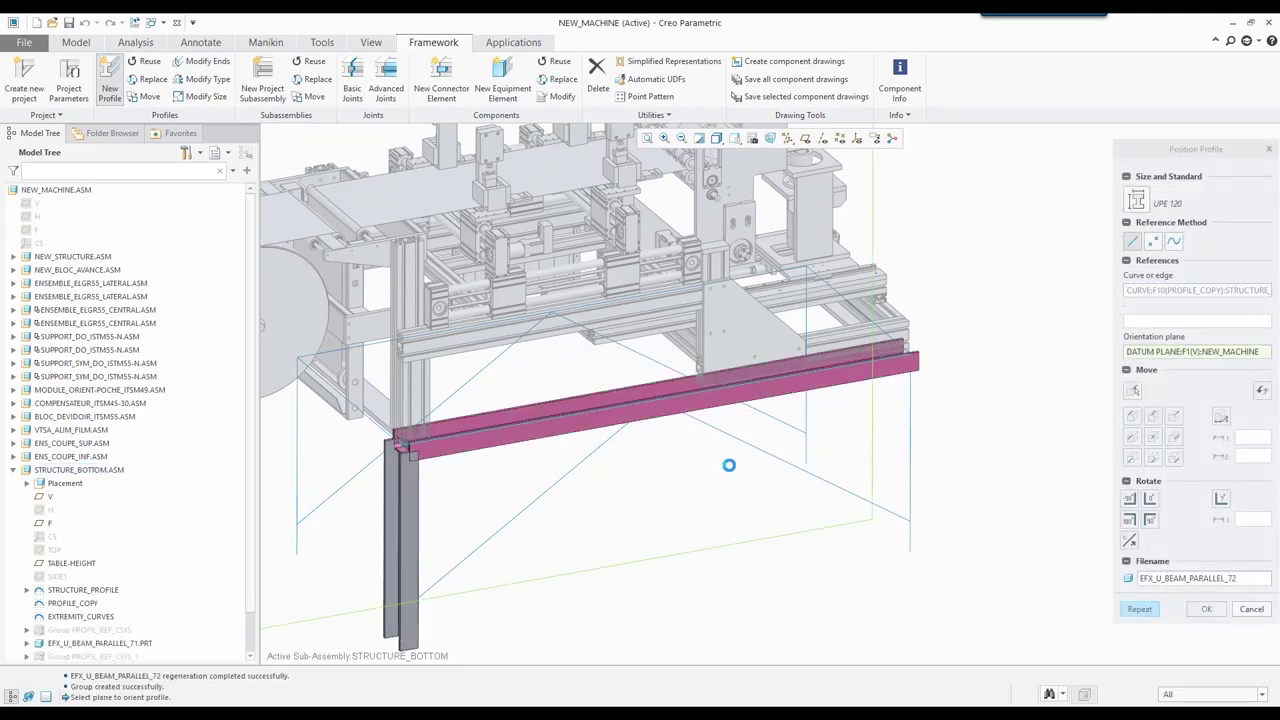
pyautogui.click(297, 470)
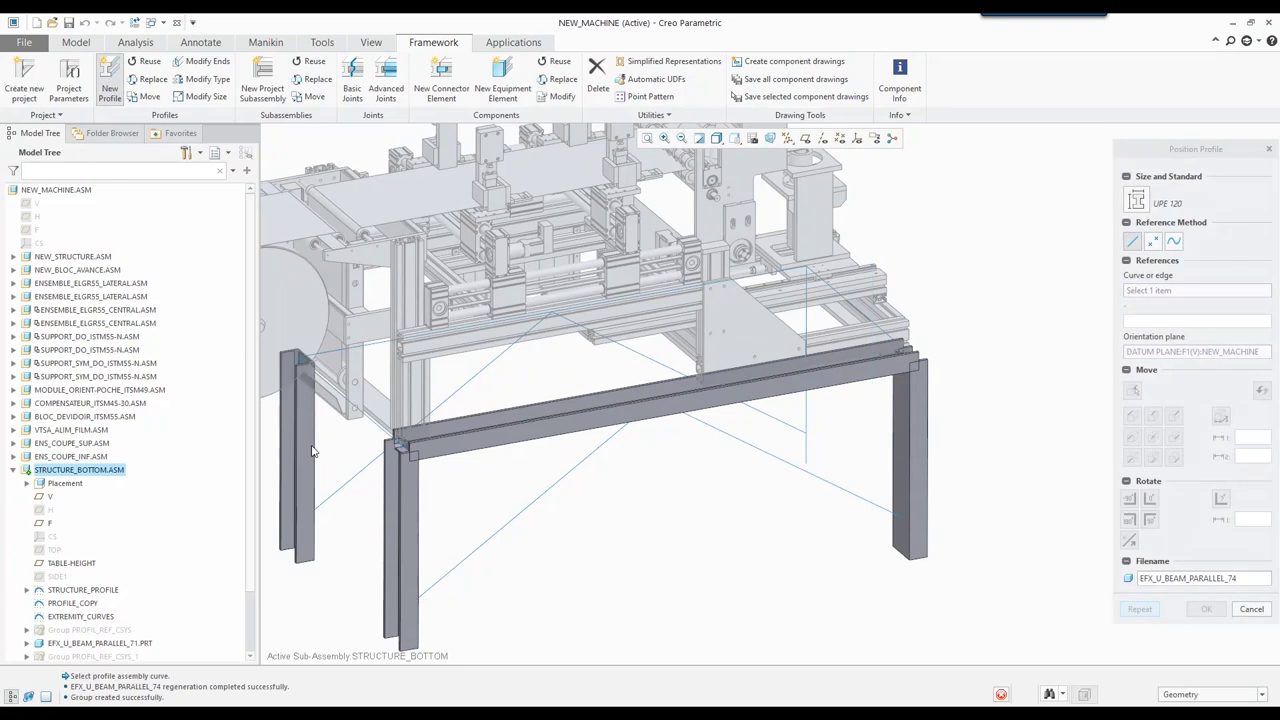
pyautogui.click(371, 345)
pyautogui.click(805, 335)
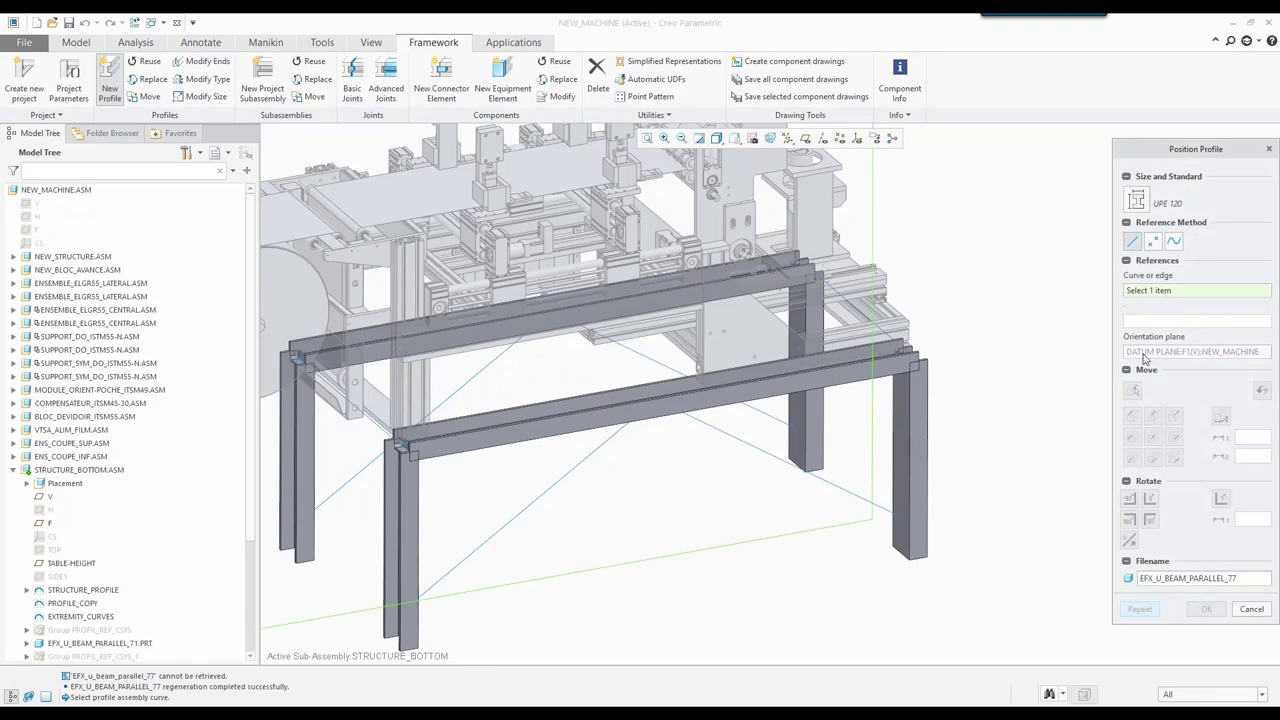
# - Place UPE 120 crossbeams on the two short end curves, oriented to NEW_MACHINE datum plane F, and end the placement
pyautogui.click(33, 232)
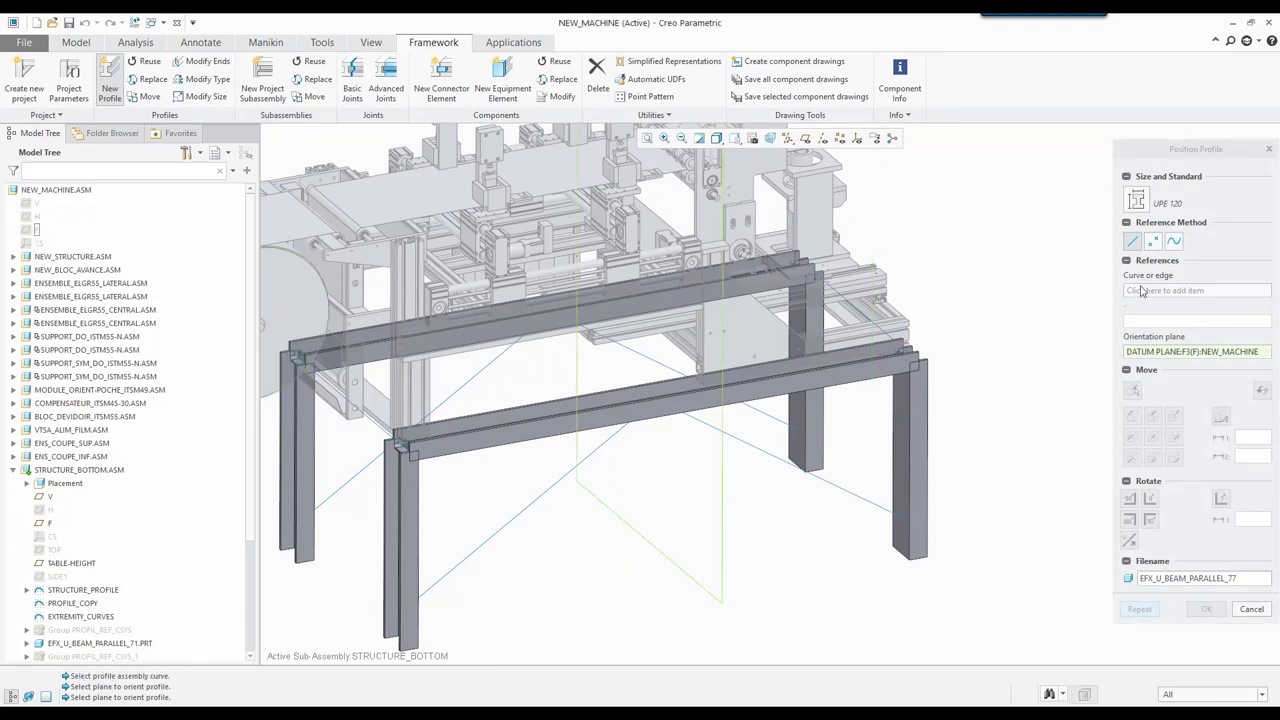
pyautogui.click(369, 418)
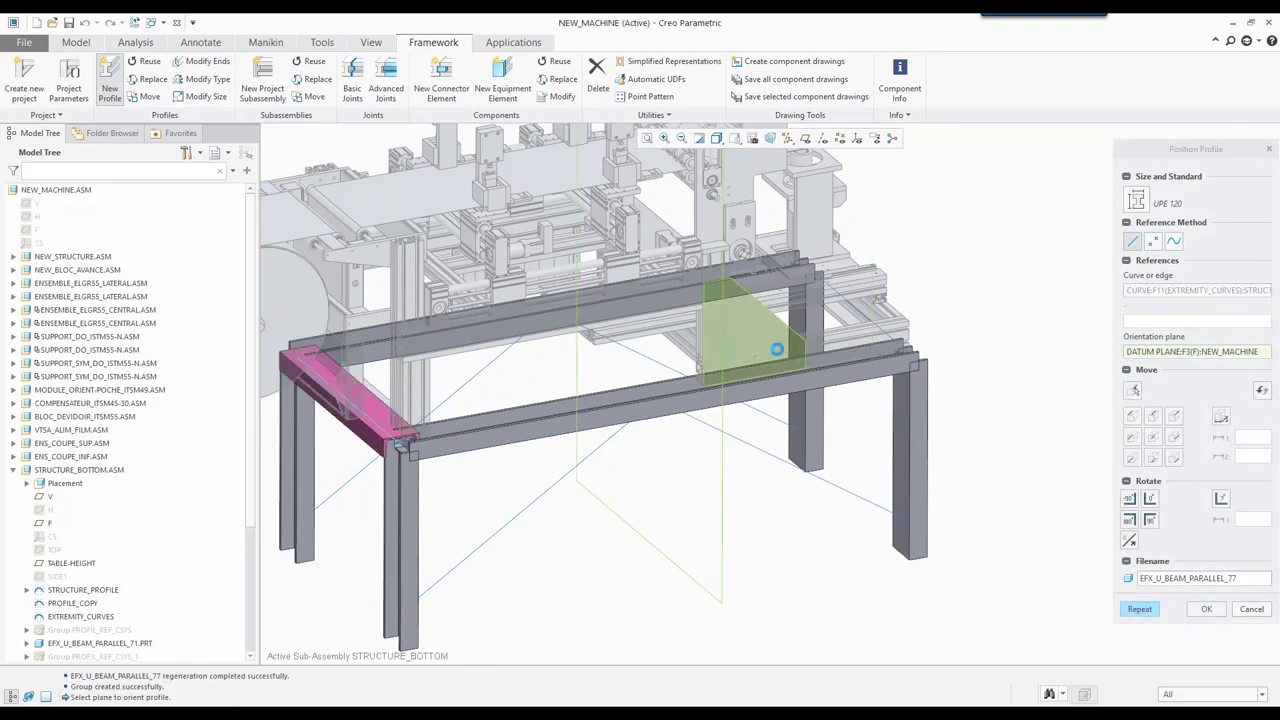
pyautogui.click(892, 342)
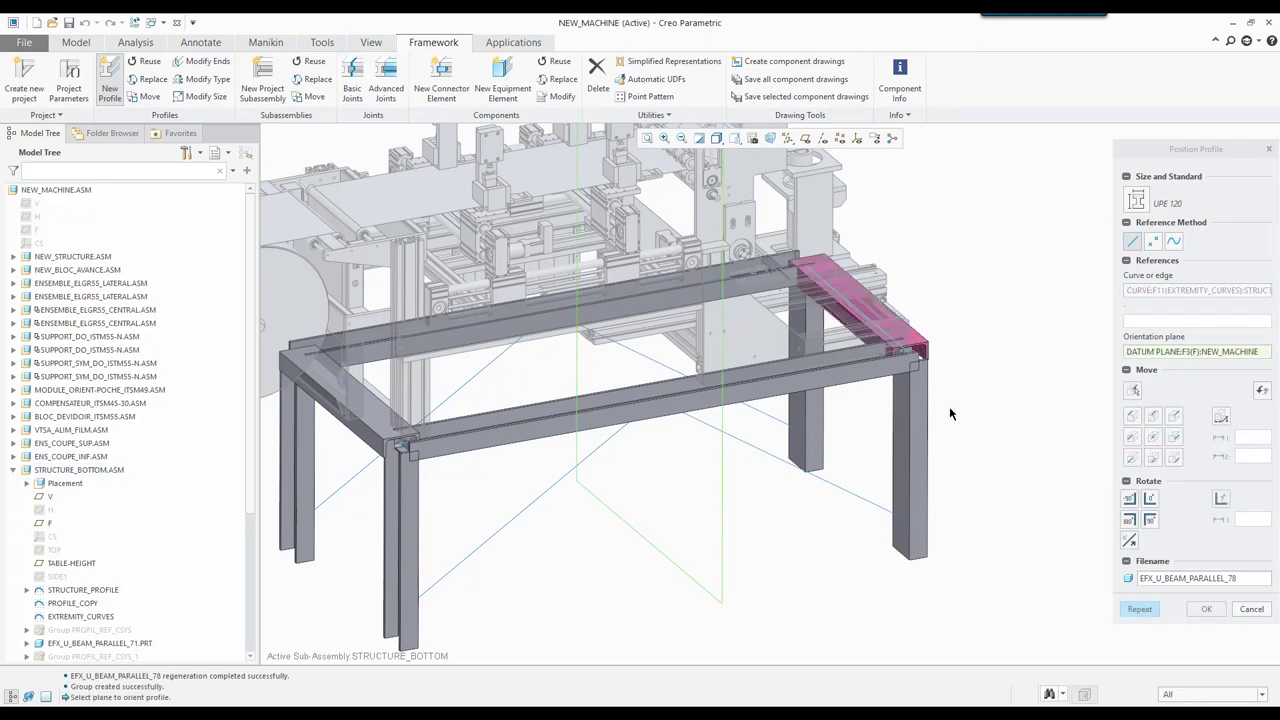
pyautogui.click(1241, 610)
# - Change the profile section to a metric steel Square Tube, DIN 2395, size 50x50x5.00, and proceed to its placement
pyautogui.click(1200, 145)
pyautogui.click(708, 280)
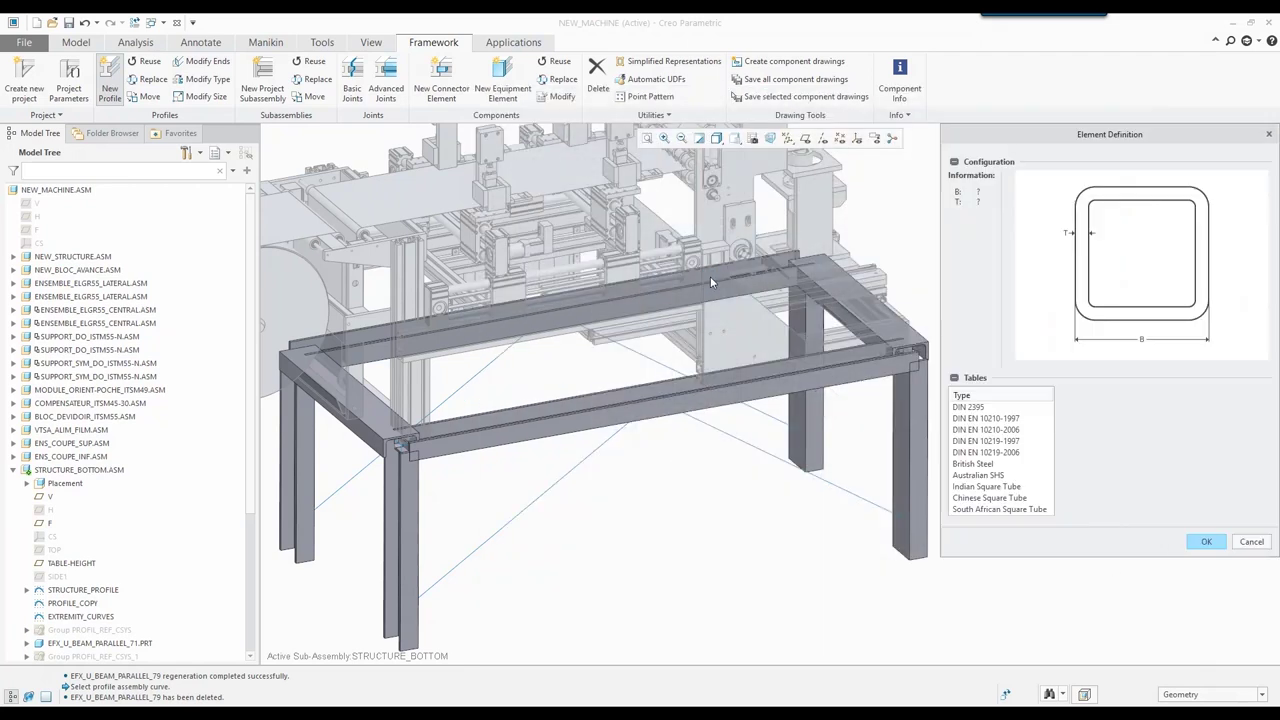
pyautogui.click(969, 408)
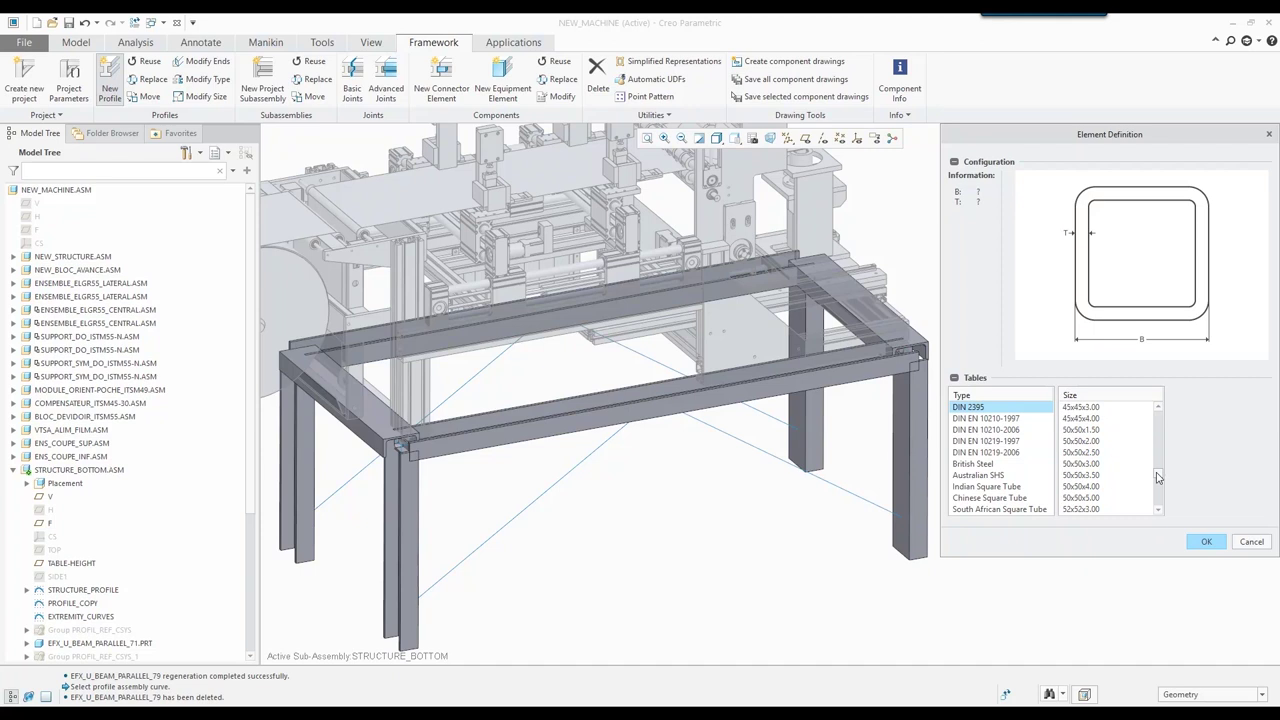
pyautogui.click(1201, 541)
pyautogui.click(1150, 463)
# - Place the square tubes on the four diagonal brace curves, oriented to NEW_MACHINE datum plane V, and finish profile creation
pyautogui.click(104, 230)
pyautogui.click(476, 380)
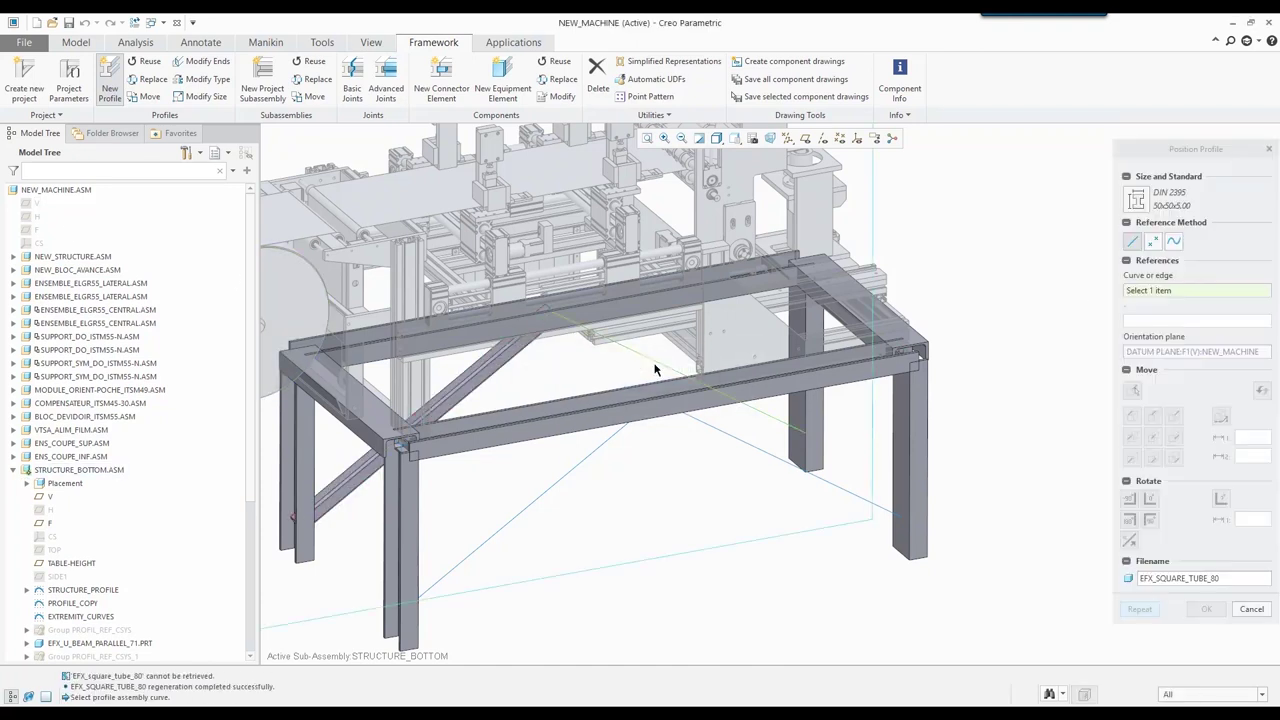
pyautogui.click(660, 370)
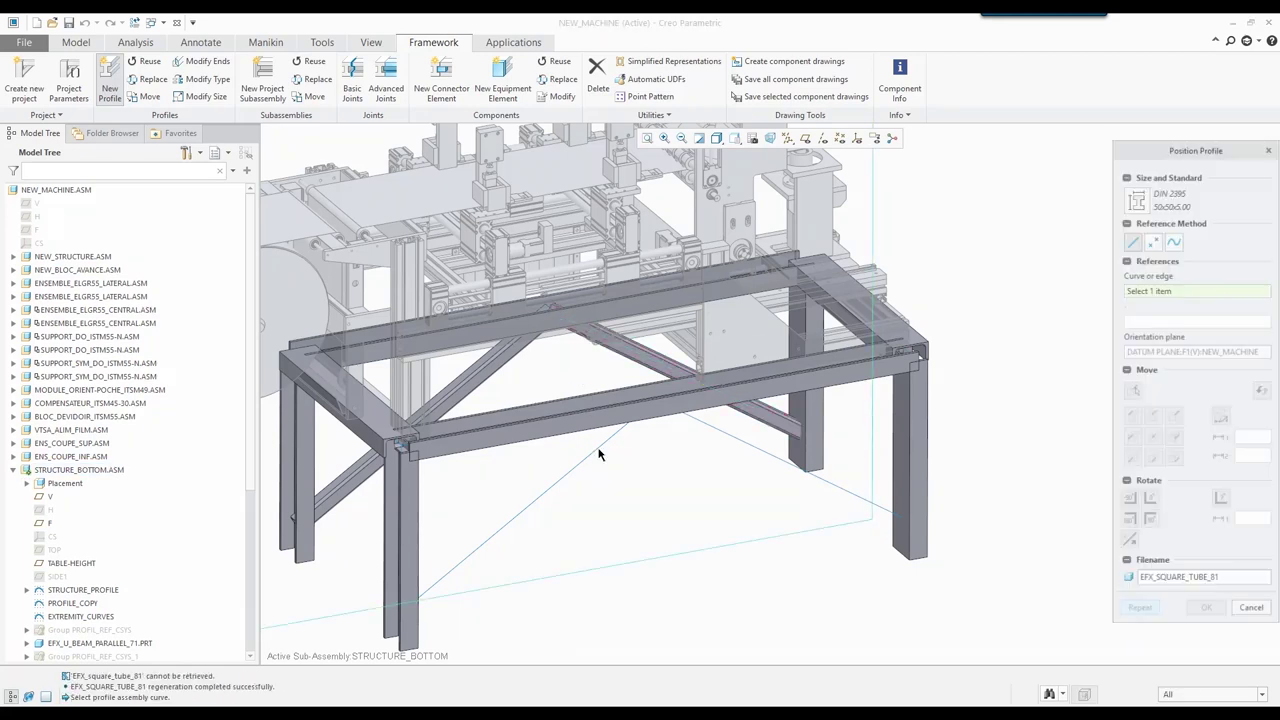
pyautogui.click(600, 455)
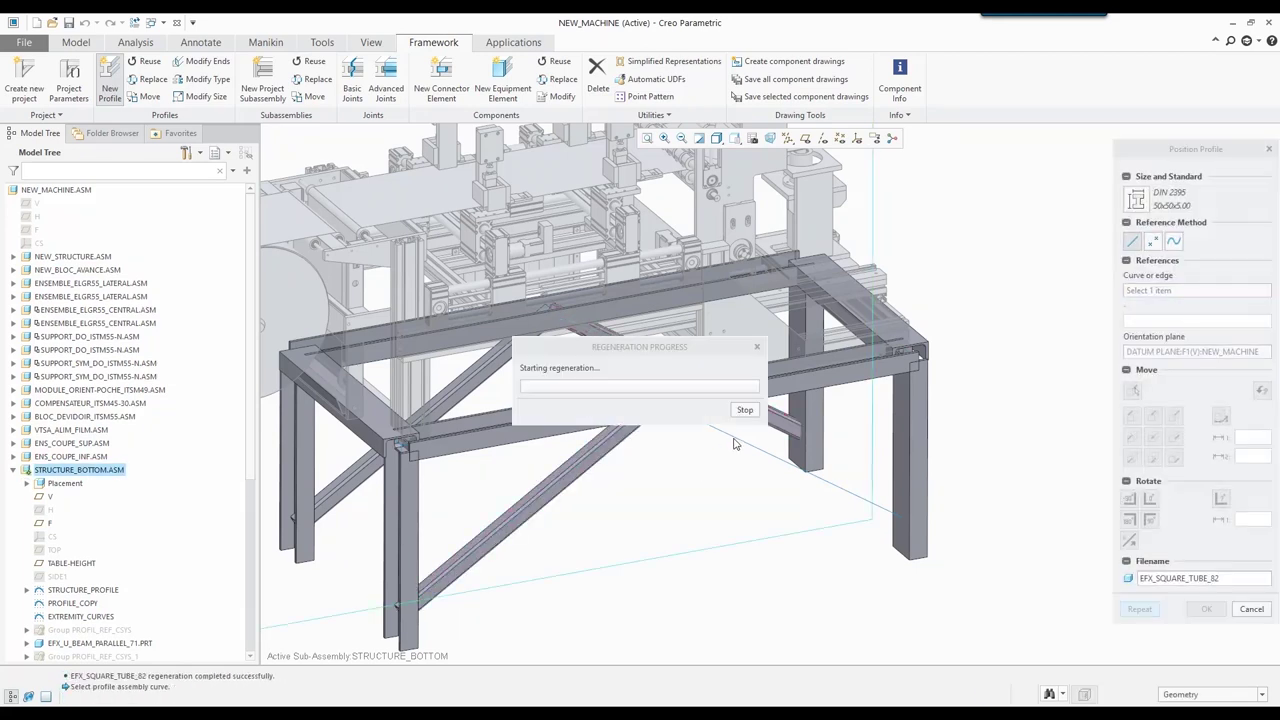
pyautogui.click(735, 443)
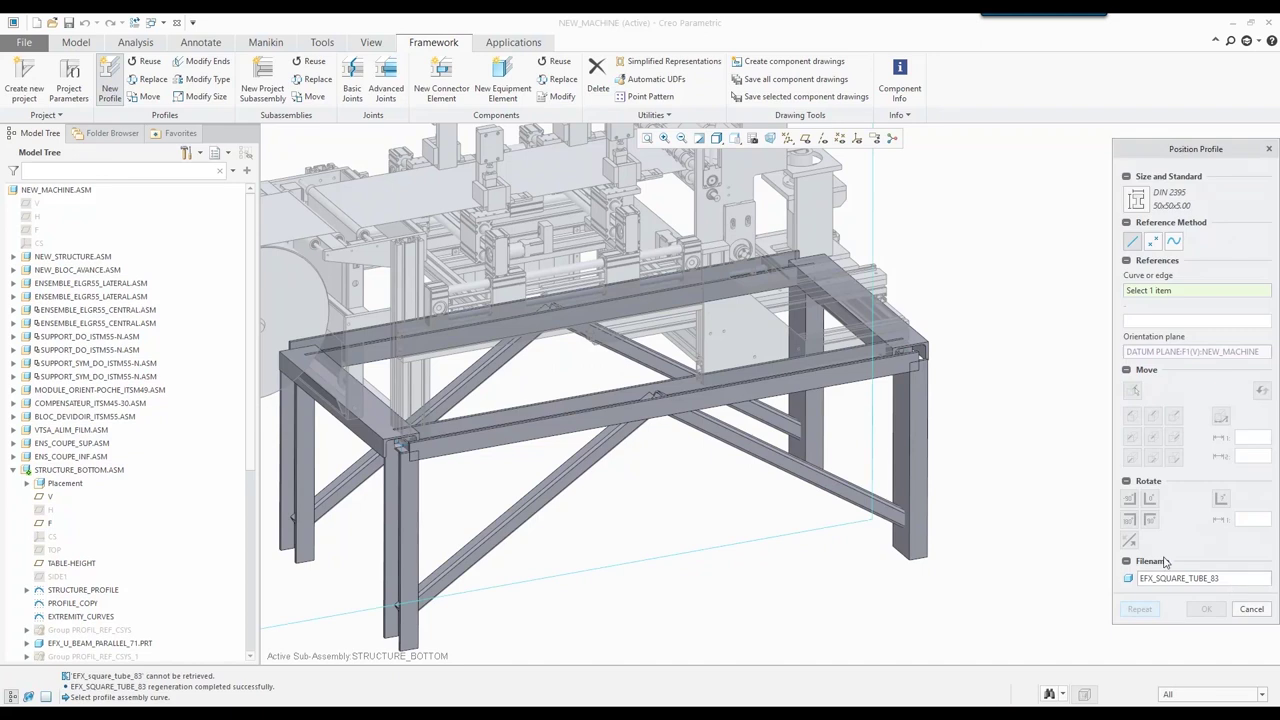
pyautogui.click(1251, 608)
pyautogui.click(1249, 464)
# - Open STRUCTURE_BOTTOM.ASM in its own window
pyautogui.click(97, 477)
pyautogui.click(107, 413)
pyautogui.moveTo(696, 472); pyautogui.dragTo(607, 481, button='middle')
pyautogui.keyDown('ctrl'); pyautogui.moveTo(737, 467); pyautogui.dragTo(620, 451, button='middle'); pyautogui.keyUp('ctrl')
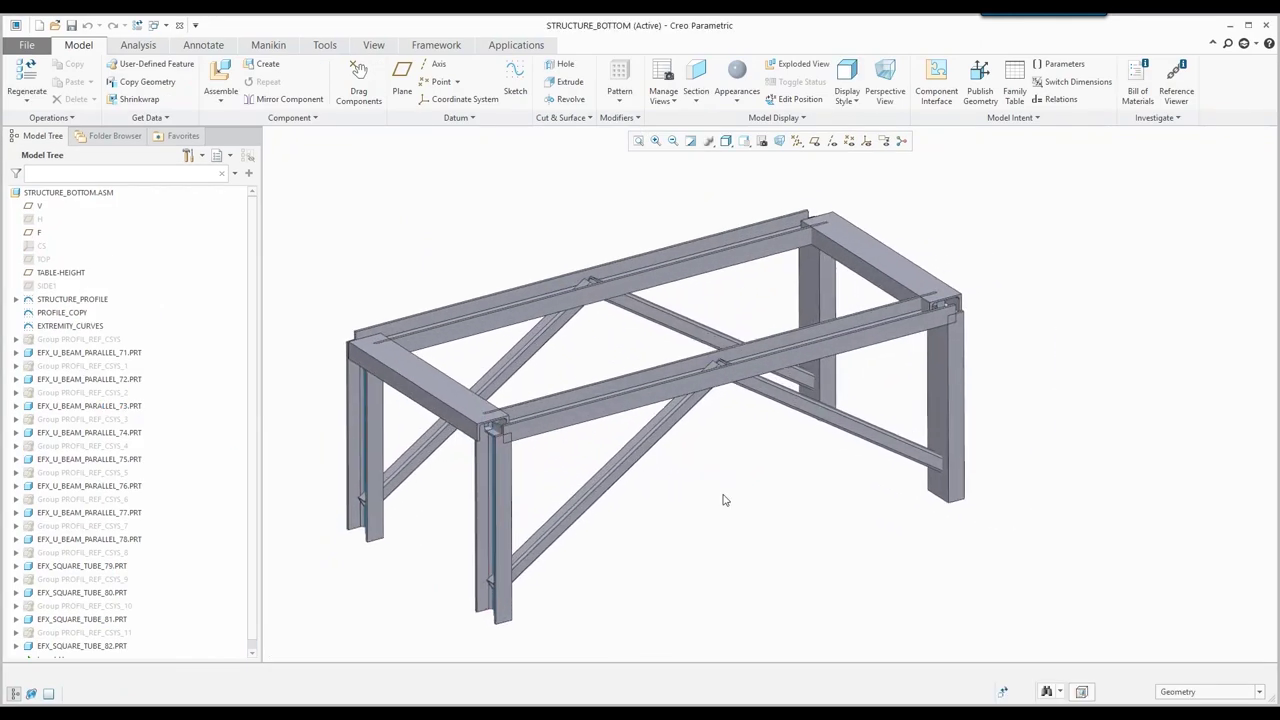
# - Rotate profiles EFX_U_BEAM_PARALLEL_71, 75, 76 and 78 together with the Move Profile command
pyautogui.click(436, 47)
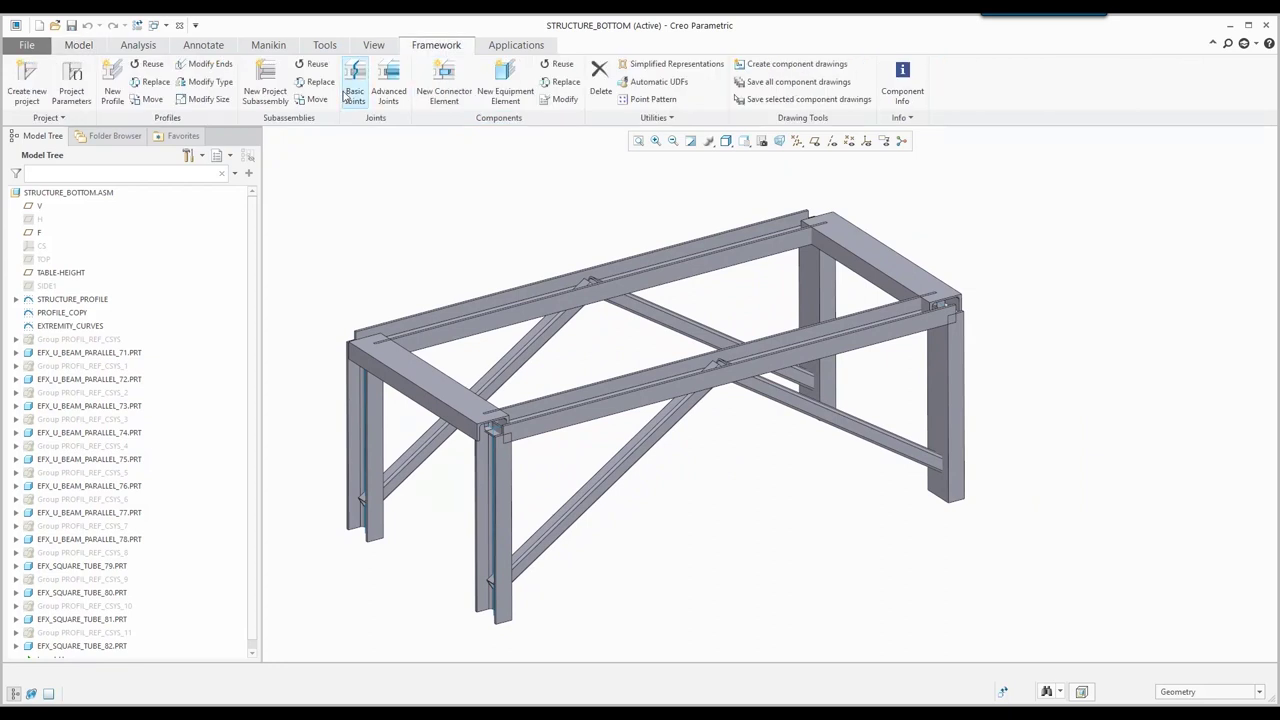
pyautogui.click(130, 100)
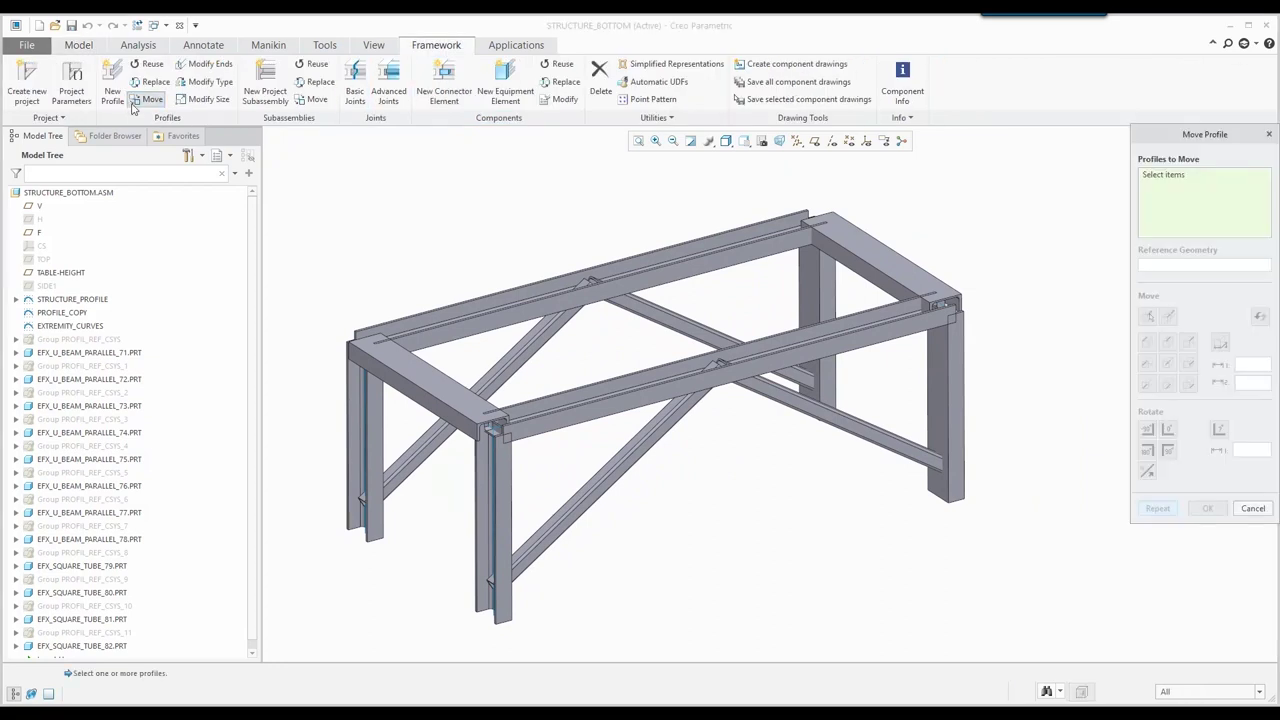
pyautogui.click(482, 469)
pyautogui.keyDown('ctrl'); pyautogui.click(650, 258); pyautogui.keyUp('ctrl')
pyautogui.keyDown('ctrl'); pyautogui.click(824, 300); pyautogui.keyUp('ctrl')
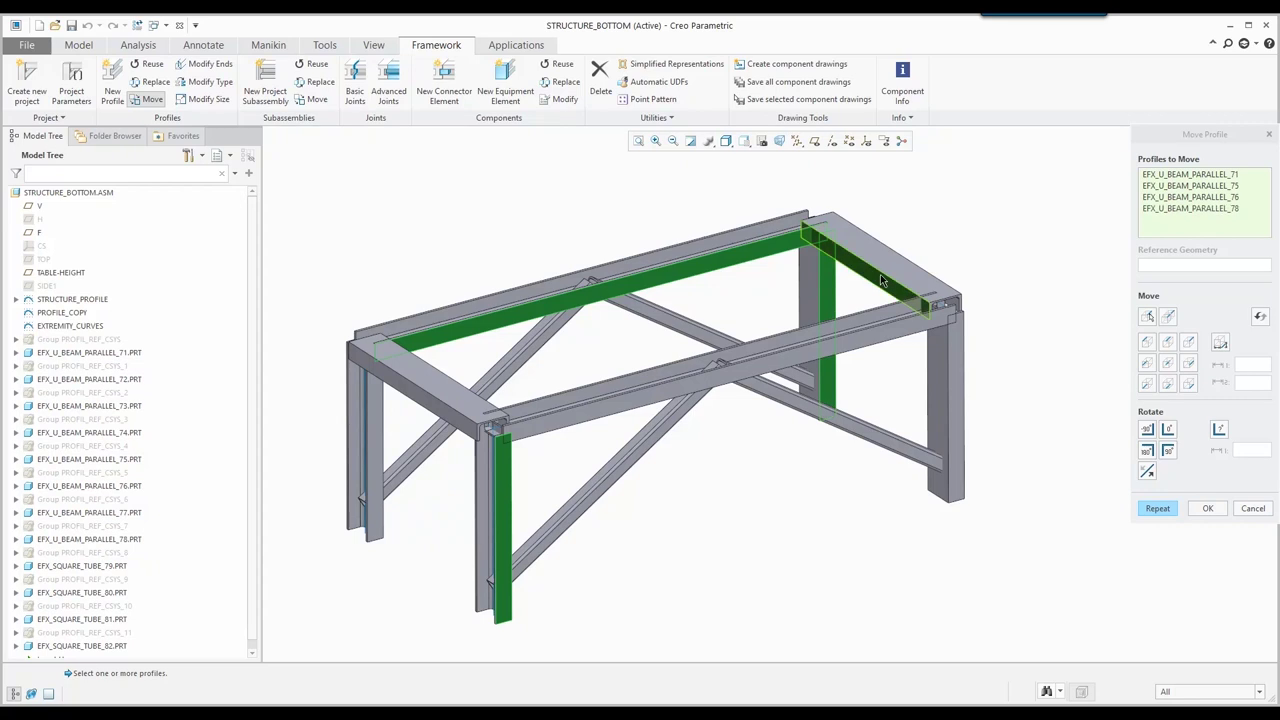
pyautogui.click(1147, 429)
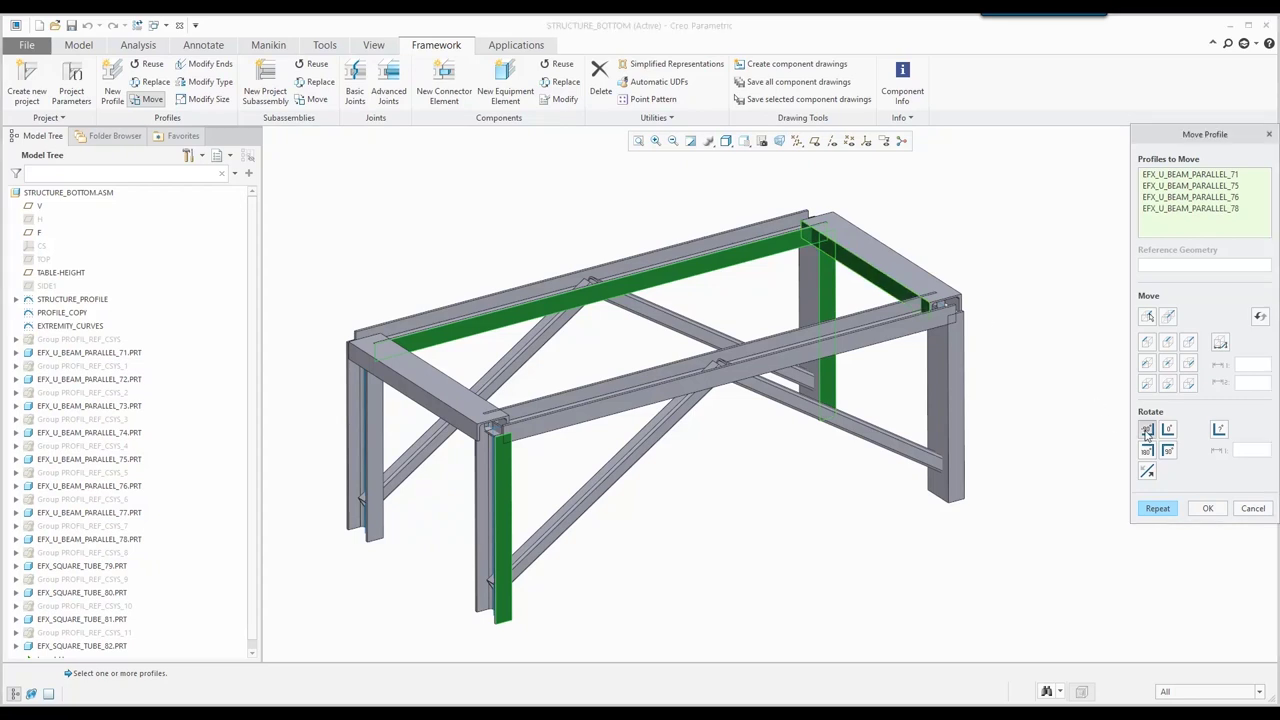
pyautogui.click(1022, 415)
# - Rotate profiles EFX_U_BEAM_PARALLEL_74, 77, 72 and 73 together
pyautogui.click(378, 440)
pyautogui.keyDown('ctrl'); pyautogui.click(415, 409); pyautogui.keyUp('ctrl')
pyautogui.keyDown('ctrl'); pyautogui.click(541, 420); pyautogui.keyUp('ctrl')
pyautogui.keyDown('ctrl'); pyautogui.click(886, 412); pyautogui.keyUp('ctrl')
pyautogui.click(1167, 451)
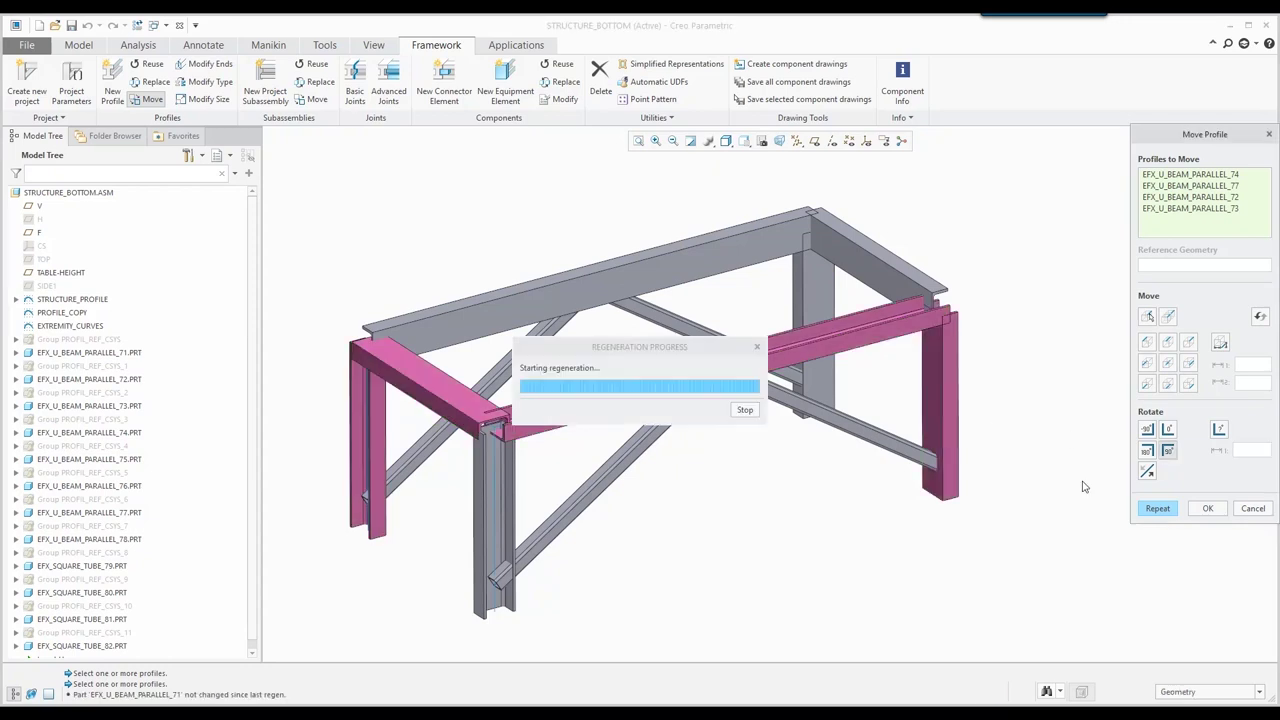
pyautogui.click(771, 540)
# - Rotate the horizontal beams of the top frame to correct the direction their channels face
pyautogui.click(409, 318)
pyautogui.click(588, 390)
pyautogui.keyDown('ctrl'); pyautogui.click(588, 390); pyautogui.keyUp('ctrl')
pyautogui.keyDown('ctrl'); pyautogui.click(900, 257); pyautogui.keyUp('ctrl')
pyautogui.click(1167, 451)
# - Reposition leg EFX_U_BEAM_PARALLEL_74 together with the opposite leg at the same end of the frame
pyautogui.click(361, 393)
pyautogui.scroll(-3, 345, 388)
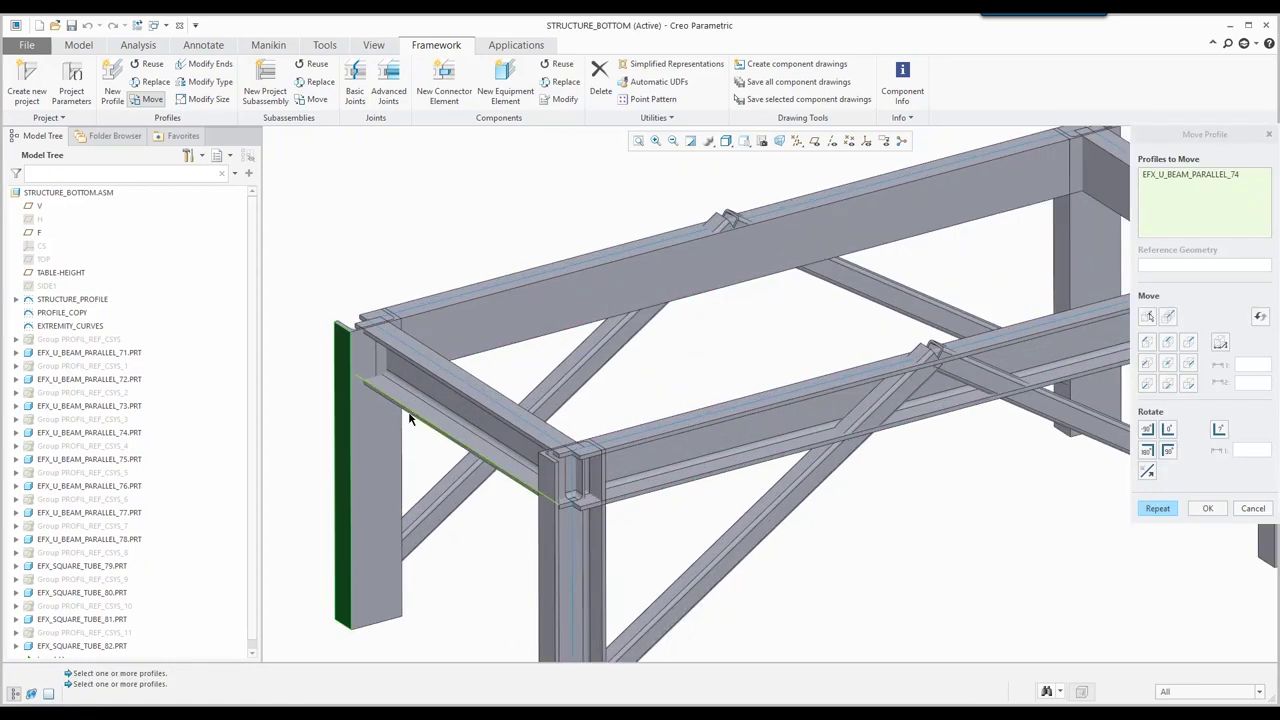
pyautogui.keyDown('ctrl'); pyautogui.click(546, 540); pyautogui.keyUp('ctrl')
pyautogui.click(1149, 318)
# - Reposition legs EFX_U_BEAM_PARALLEL_76 and 73 and crossbeam 78 at the other end of the frame, and finish moving profiles
pyautogui.scroll(4, 690, 490)
pyautogui.moveTo(726, 452); pyautogui.dragTo(843, 436, button='middle')
pyautogui.scroll(-3, 843, 436)
pyautogui.click(843, 436)
pyautogui.click(630, 470)
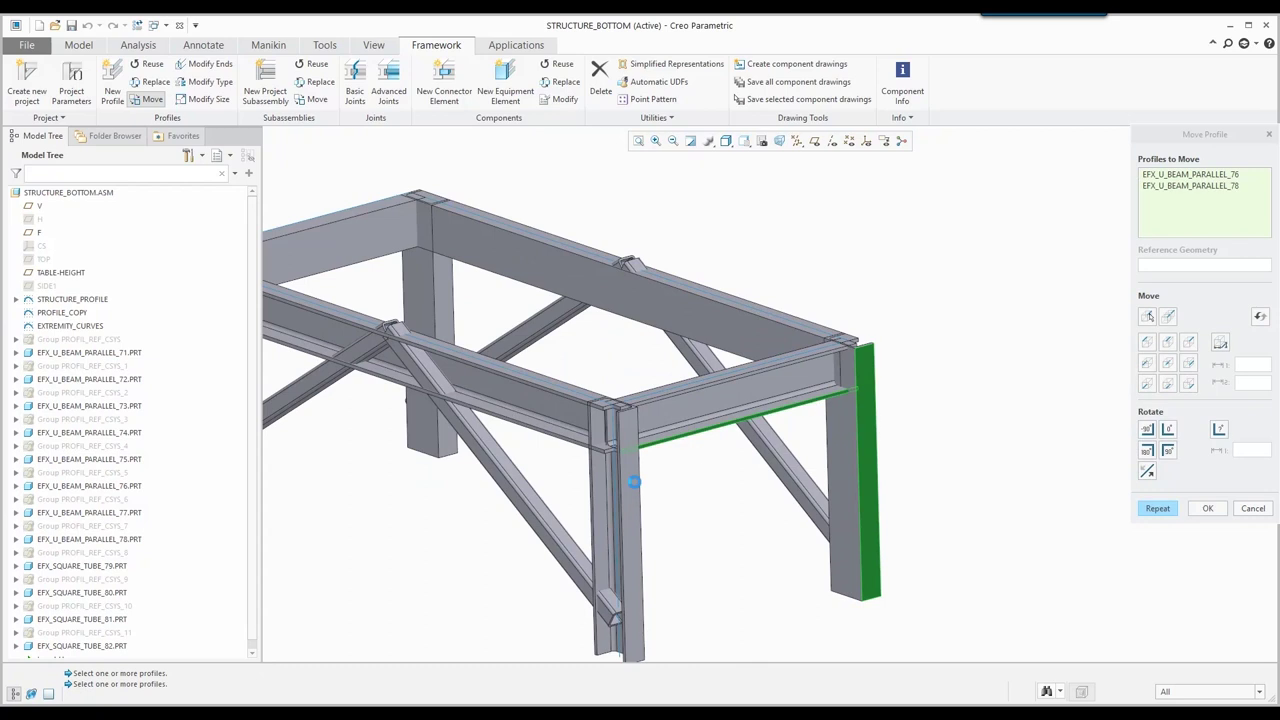
pyautogui.click(1148, 318)
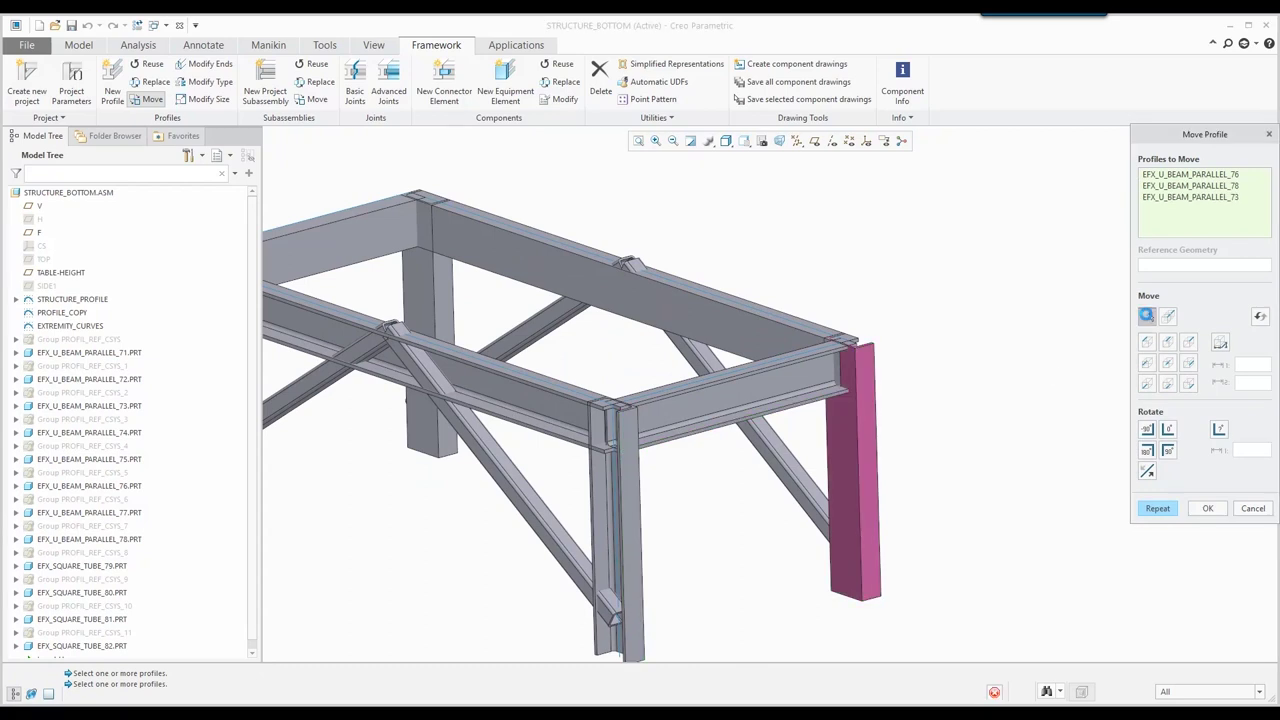
pyautogui.click(1208, 508)
# - Create a mitered basic joint between the front long beam and one of its legs
pyautogui.scroll(5, 1086, 443)
pyautogui.moveTo(1116, 417); pyautogui.dragTo(815, 423, button='middle')
pyautogui.scroll(2, 724, 400)
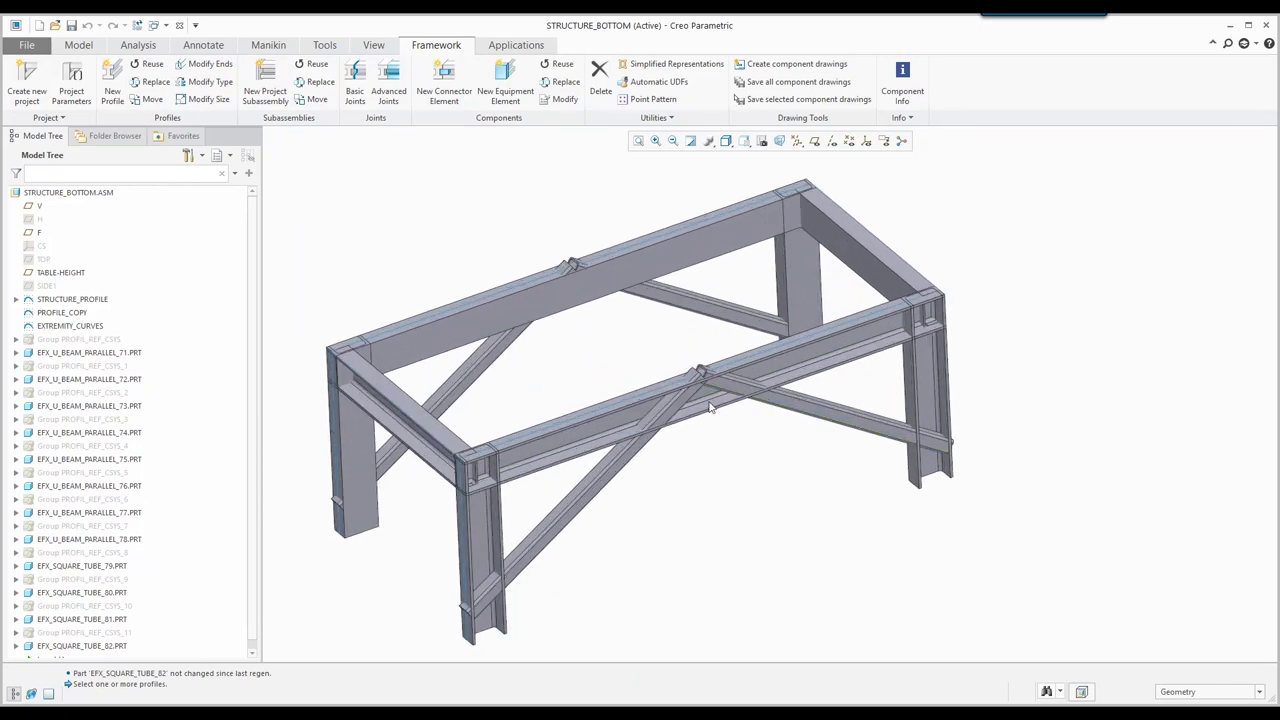
pyautogui.moveTo(672, 463); pyautogui.dragTo(690, 488, button='middle')
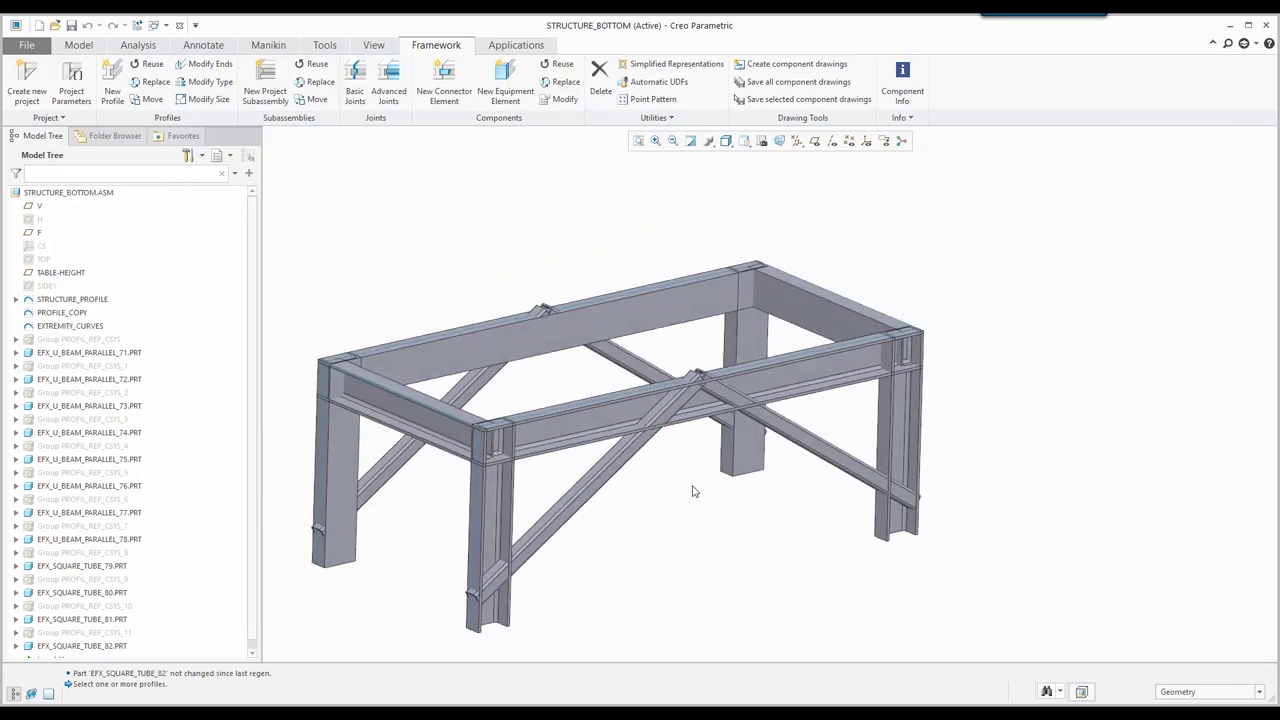
pyautogui.click(355, 95)
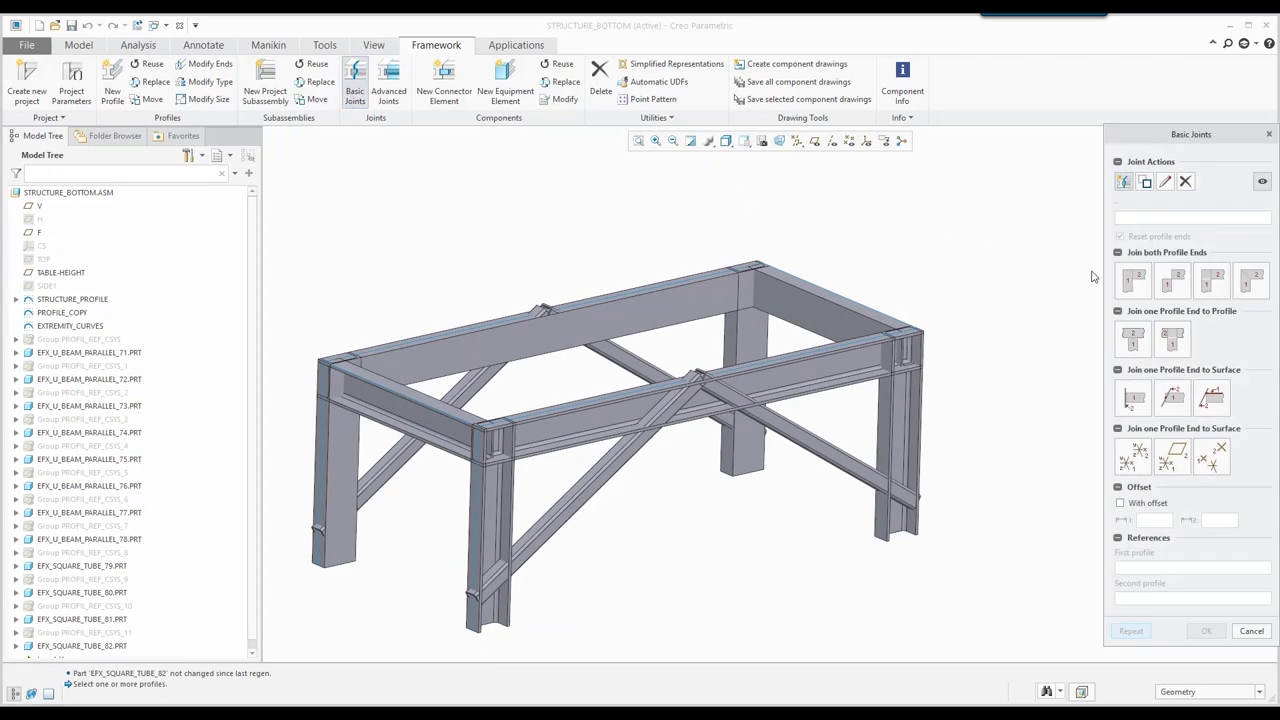
pyautogui.click(1250, 284)
pyautogui.click(547, 424)
pyautogui.click(500, 484)
pyautogui.middleClick(751, 489)
# - Add the same mitered joints at the remaining three corners between the long beams and their legs
pyautogui.click(902, 401)
pyautogui.middleClick(860, 380)
pyautogui.click(686, 300)
pyautogui.click(720, 340)
pyautogui.middleClick(720, 340)
pyautogui.click(540, 330)
pyautogui.click(345, 429)
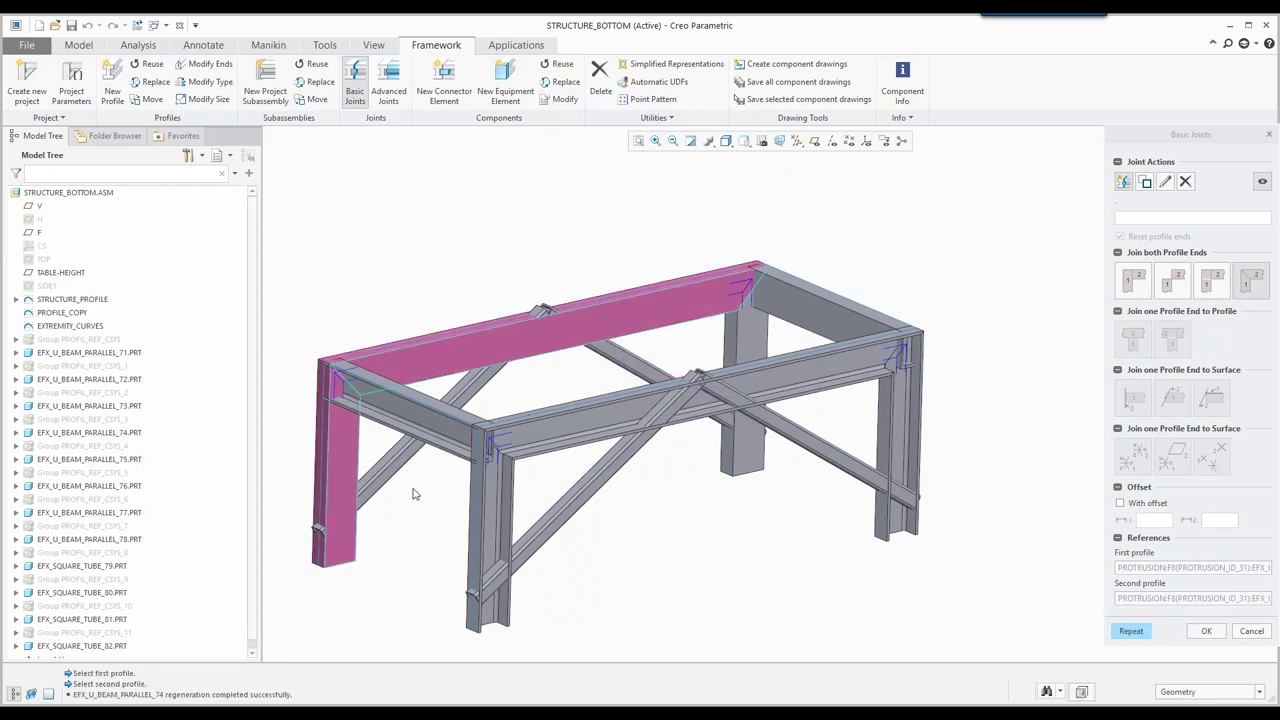
pyautogui.middleClick(414, 488)
# - Join both ends of the two short crossbeams to the adjoining long beams with one-profile-end-to-profile basic joints
pyautogui.click(1128, 343)
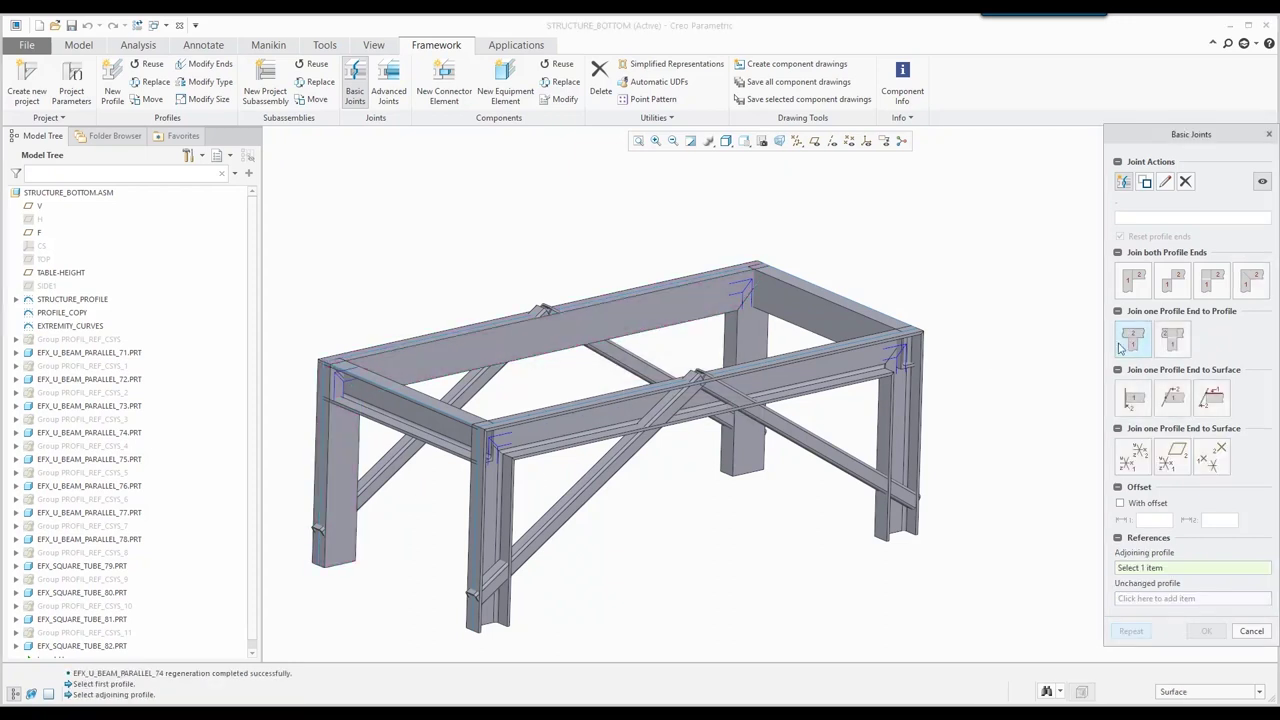
pyautogui.click(765, 303)
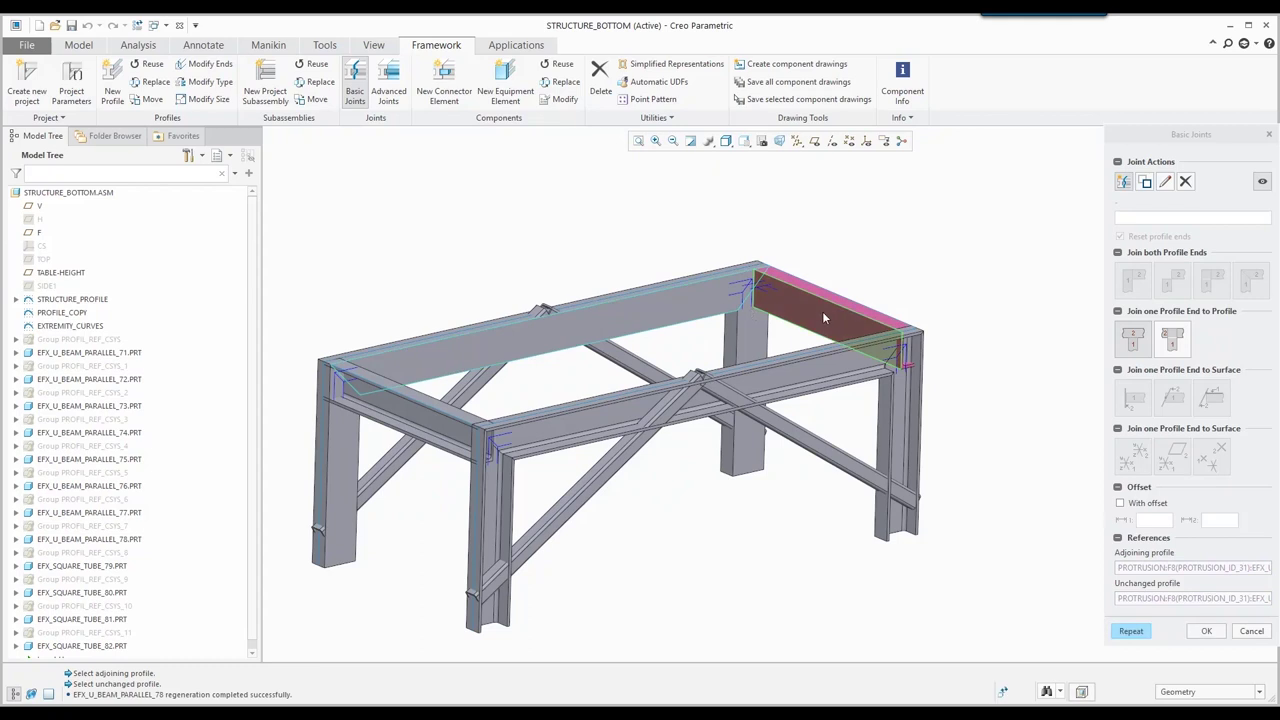
pyautogui.click(865, 360)
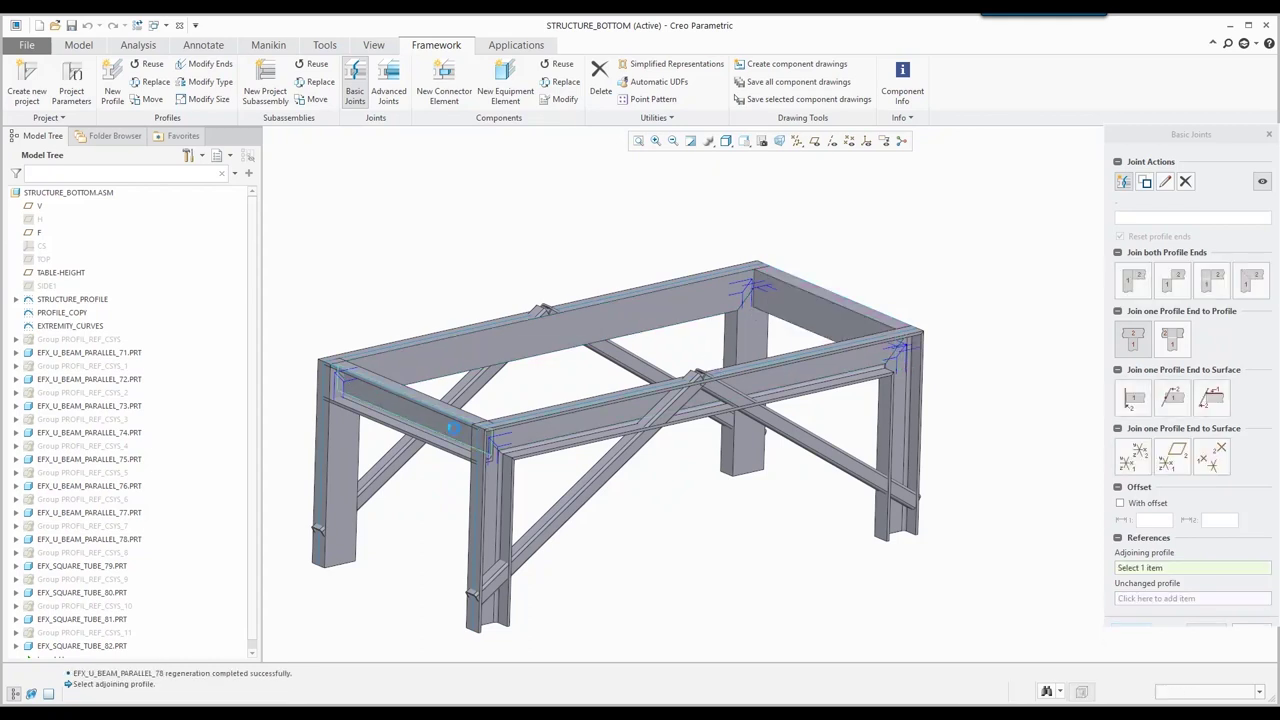
pyautogui.click(435, 437)
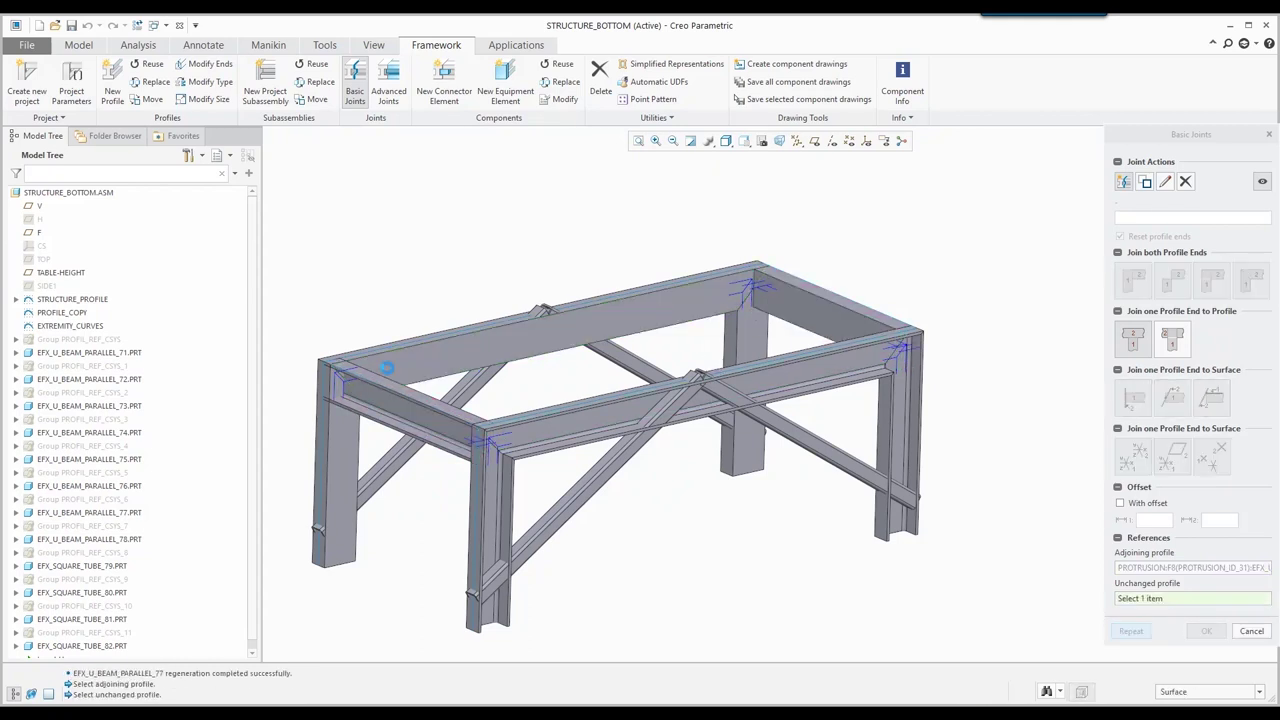
pyautogui.middleClick(368, 319)
# - Trim the rear square-tube braces against the rear long beam and legs with the same profile-end-to-profile joint
pyautogui.click(494, 363)
pyautogui.click(485, 344)
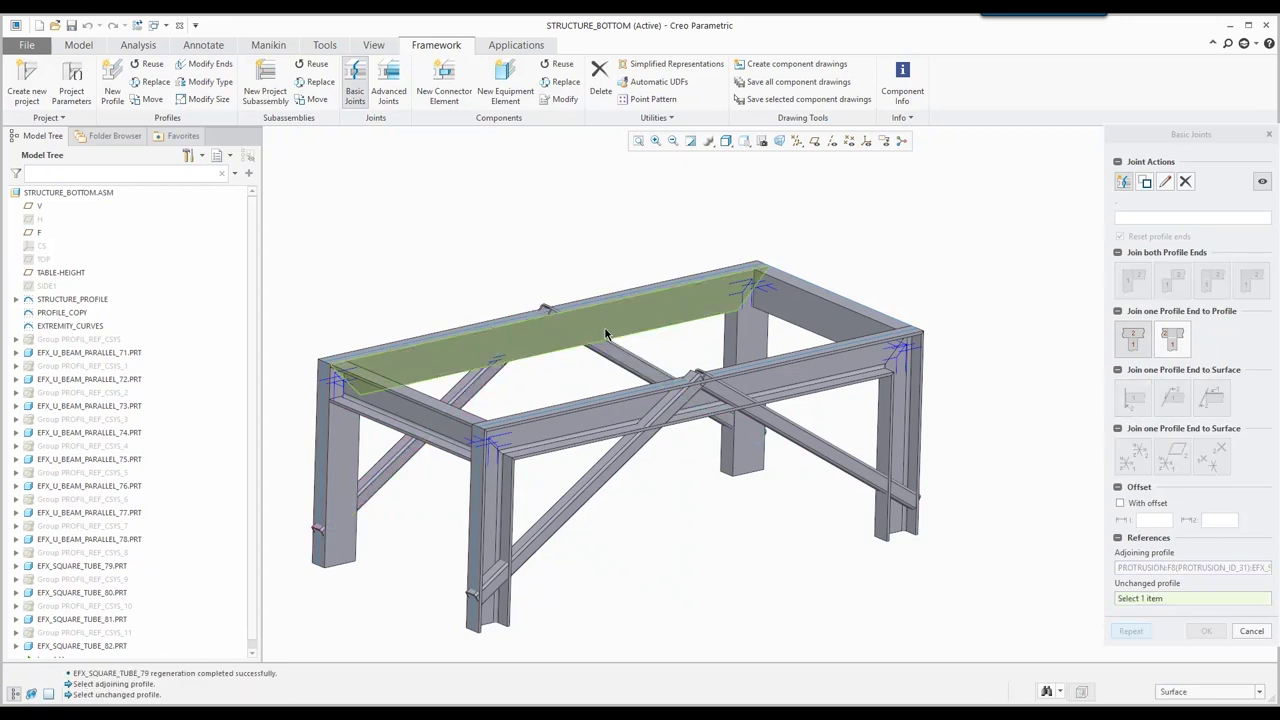
pyautogui.middleClick(390, 500)
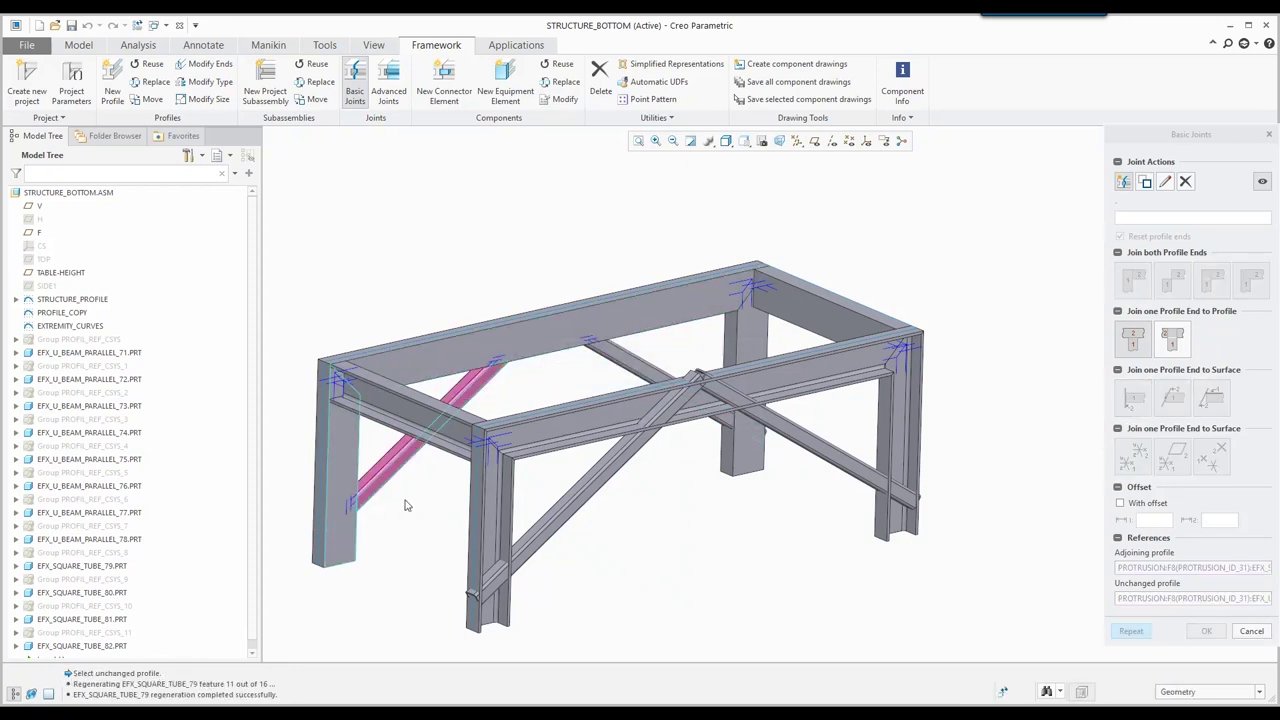
pyautogui.click(665, 396)
pyautogui.click(680, 391)
pyautogui.click(709, 432)
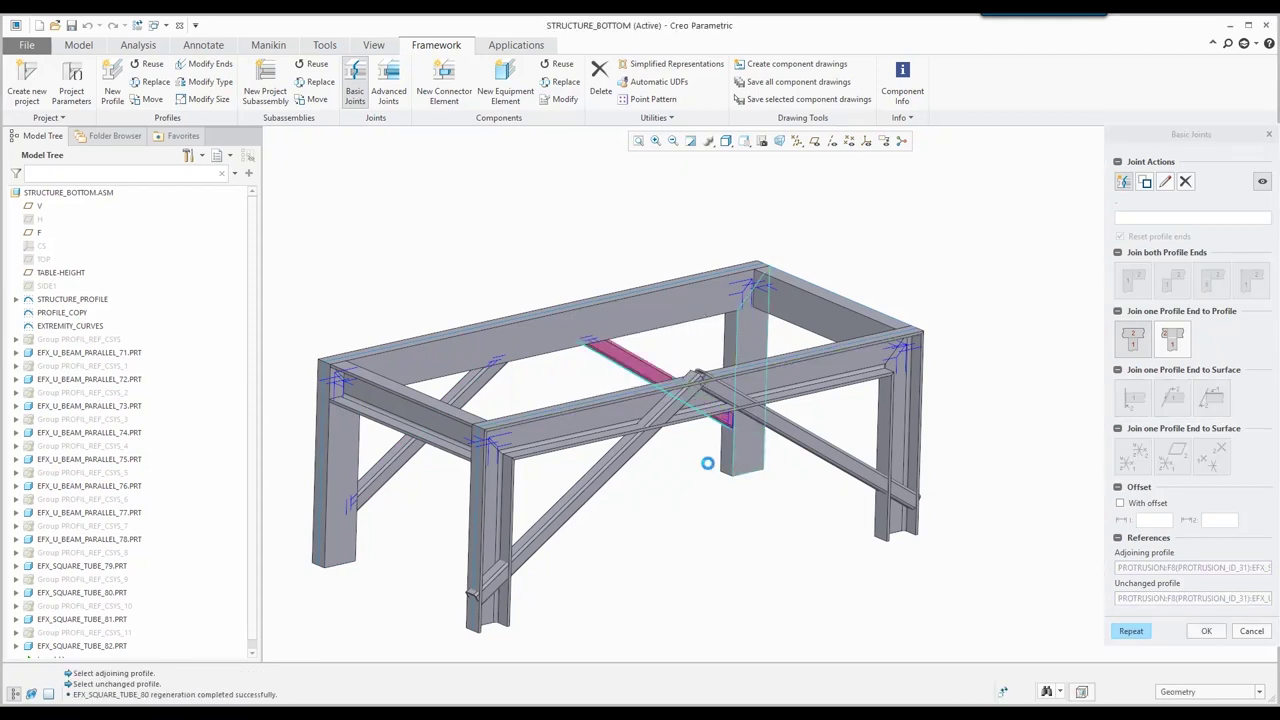
pyautogui.middleClick(742, 440)
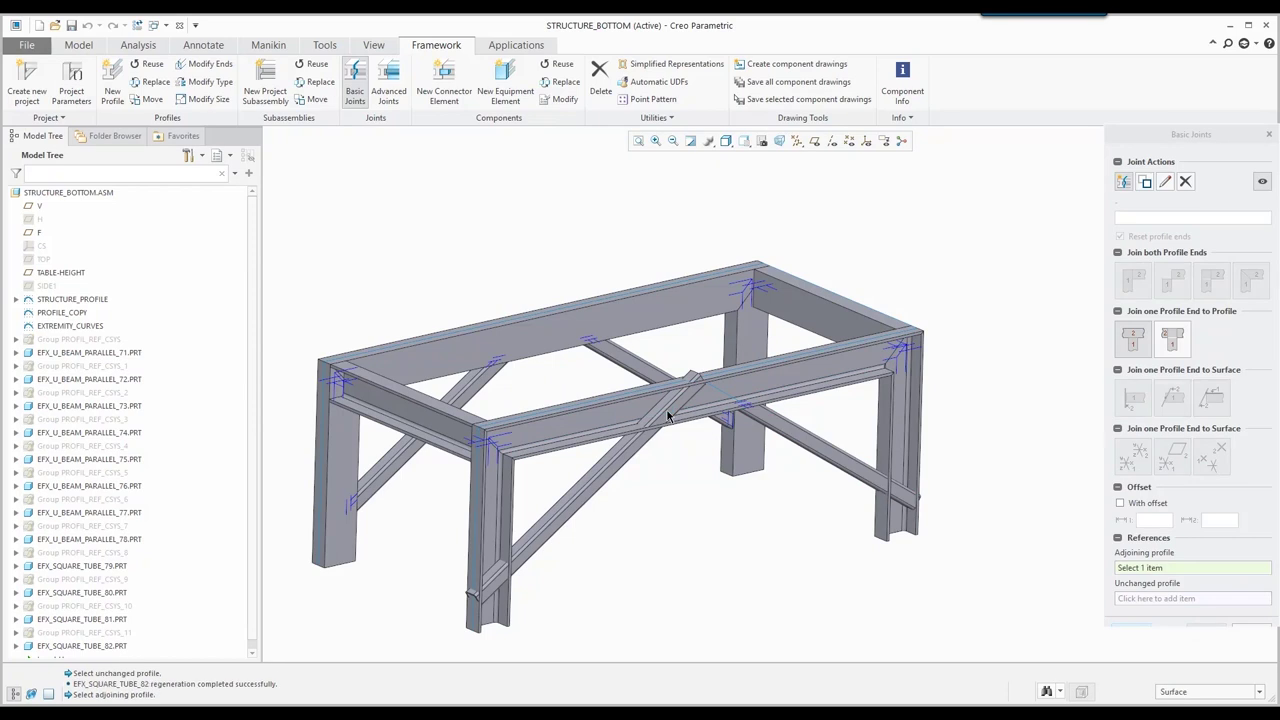
# - Trim the front square-tube braces against the front long beam and legs, and finish the basic joints
pyautogui.click(497, 550)
pyautogui.click(530, 555)
pyautogui.middleClick(841, 537)
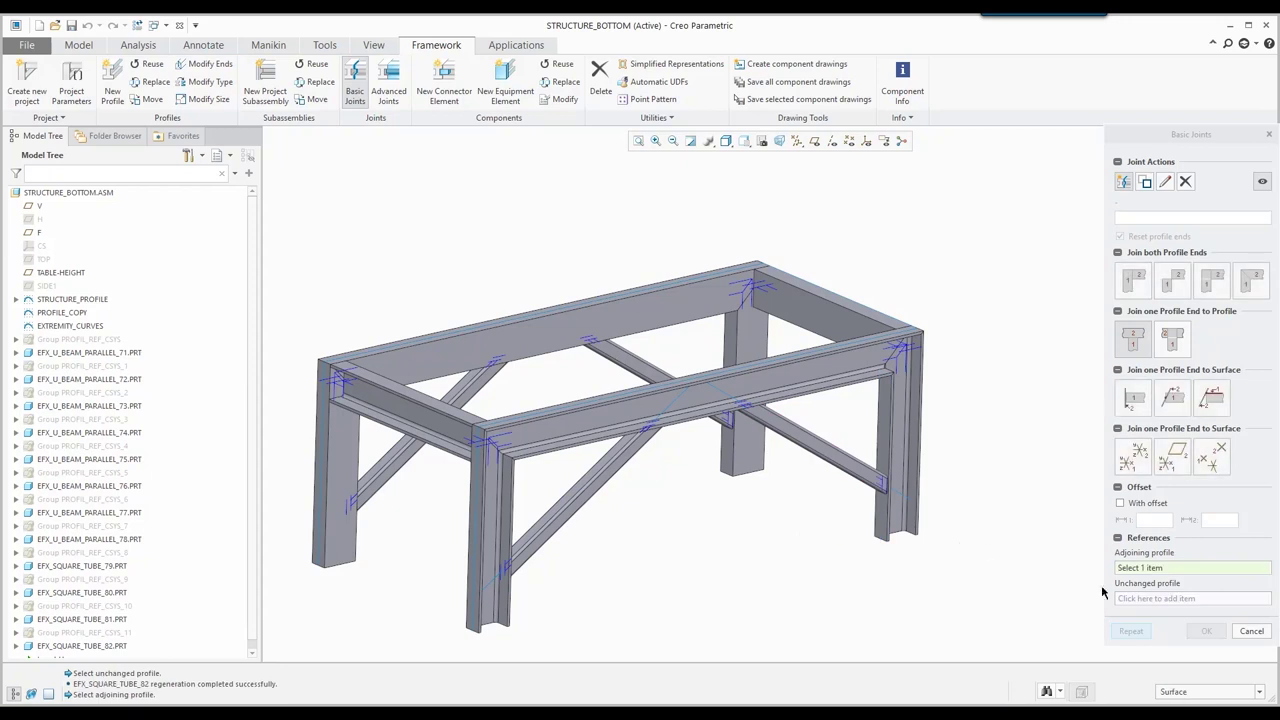
pyautogui.click(1249, 633)
# - Add ENDPLATE ALIGN SIZE connectors in AFX default material at both ends of crossbeam 77, attached to the long beams' inner faces
pyautogui.keyDown('ctrl'); pyautogui.moveTo(447, 463); pyautogui.dragTo(516, 412, button='middle'); pyautogui.keyUp('ctrl')
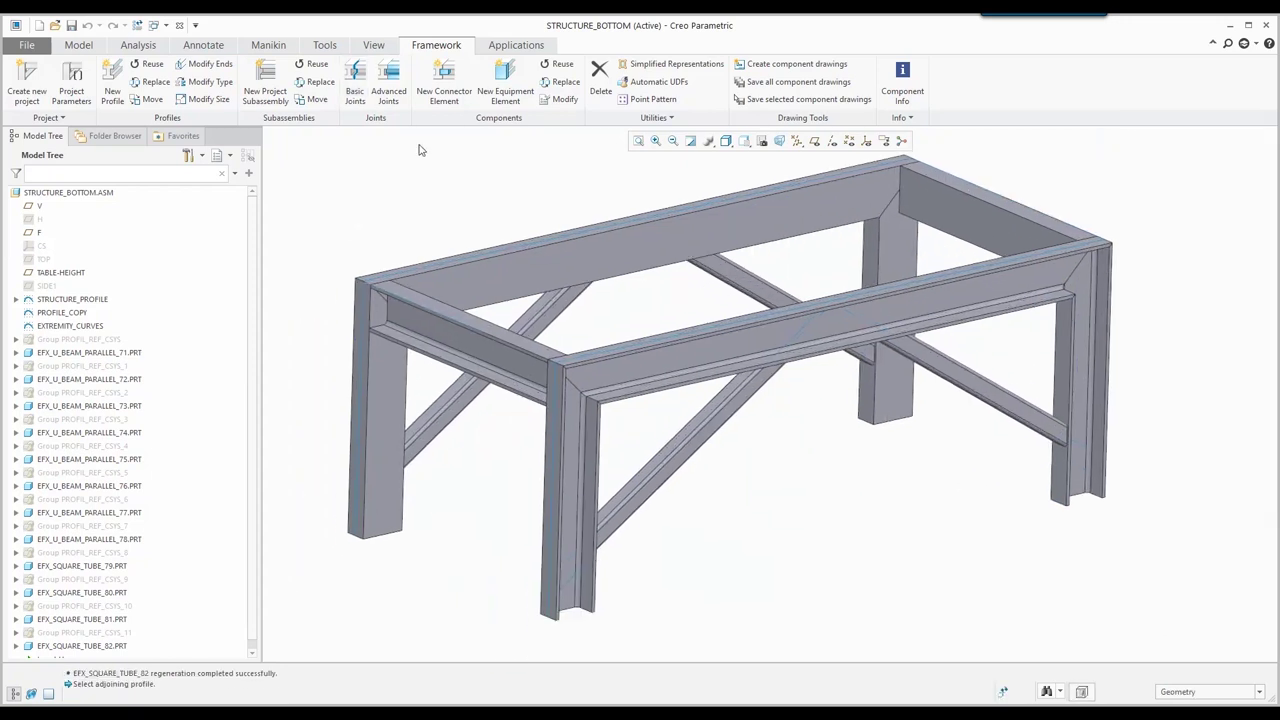
pyautogui.click(443, 85)
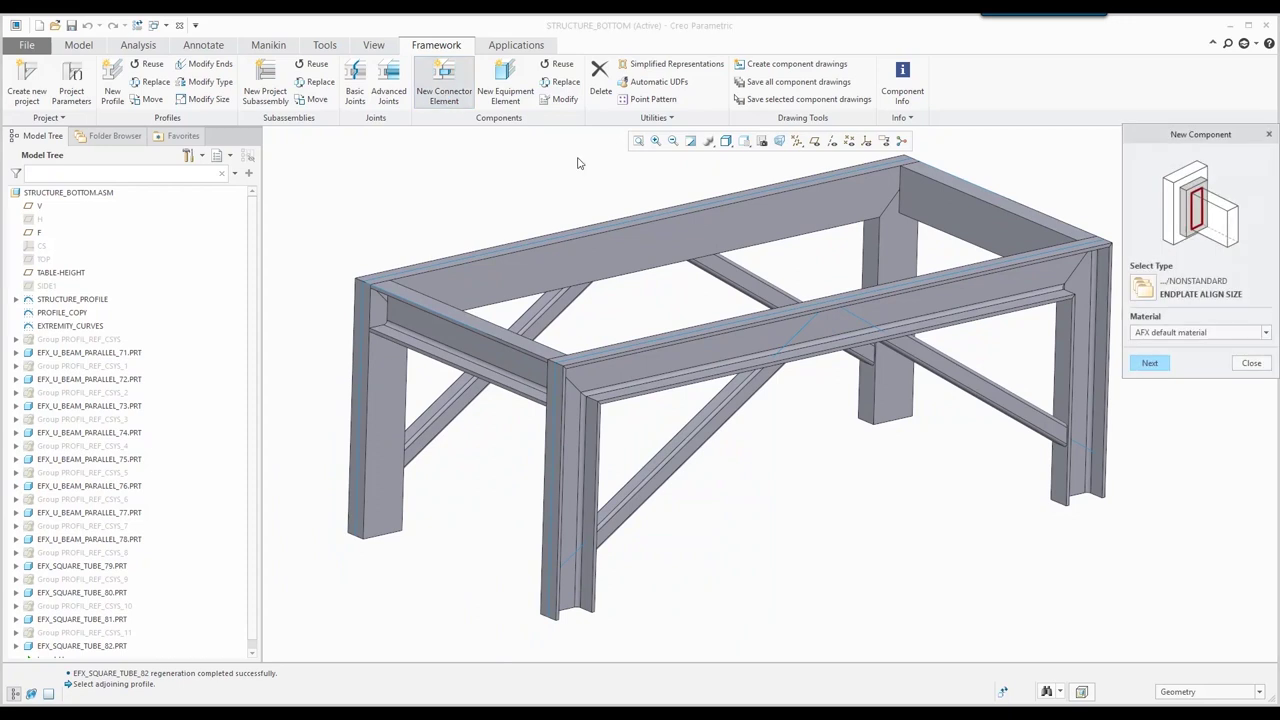
pyautogui.click(1150, 364)
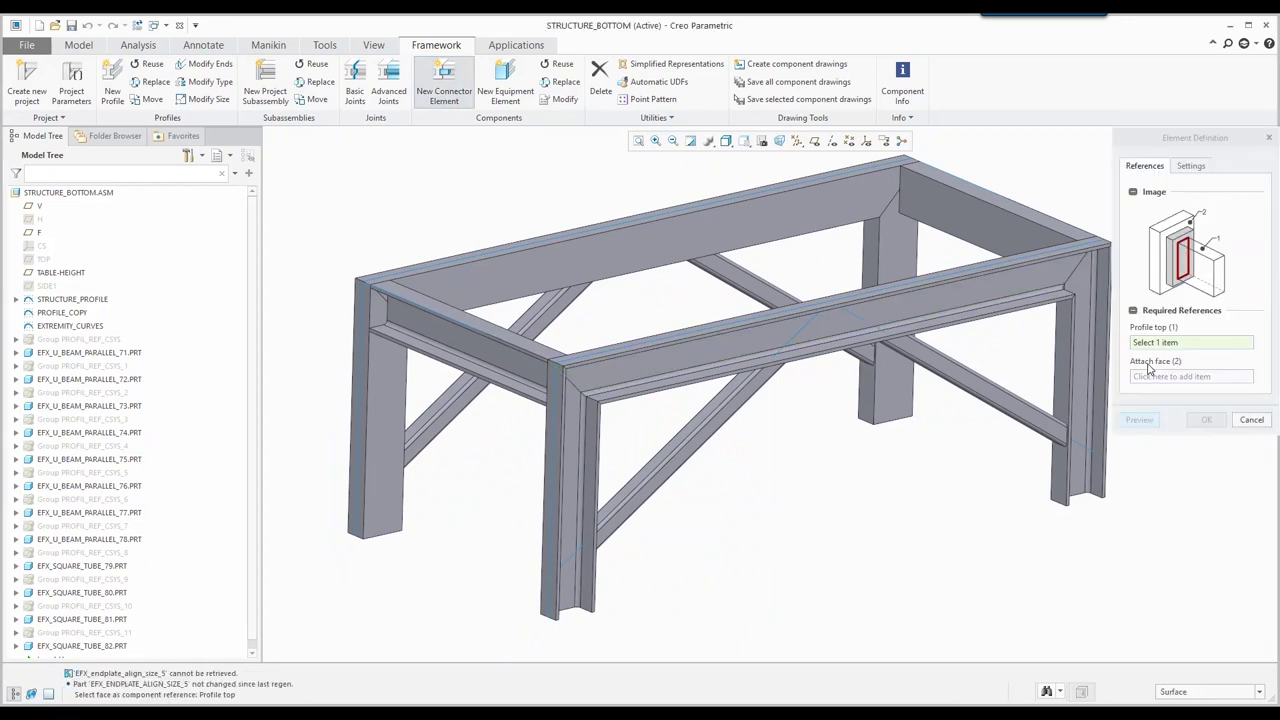
pyautogui.click(420, 295)
pyautogui.click(429, 288)
pyautogui.middleClick(622, 357)
pyautogui.middleClick(647, 378)
pyautogui.click(551, 341)
pyautogui.click(626, 368)
pyautogui.middleClick(710, 394)
pyautogui.middleClick(717, 400)
# - Add the same end plates at both ends of the opposite crossbeam 78, attached to the long beams, and finish placing connectors
pyautogui.click(858, 196)
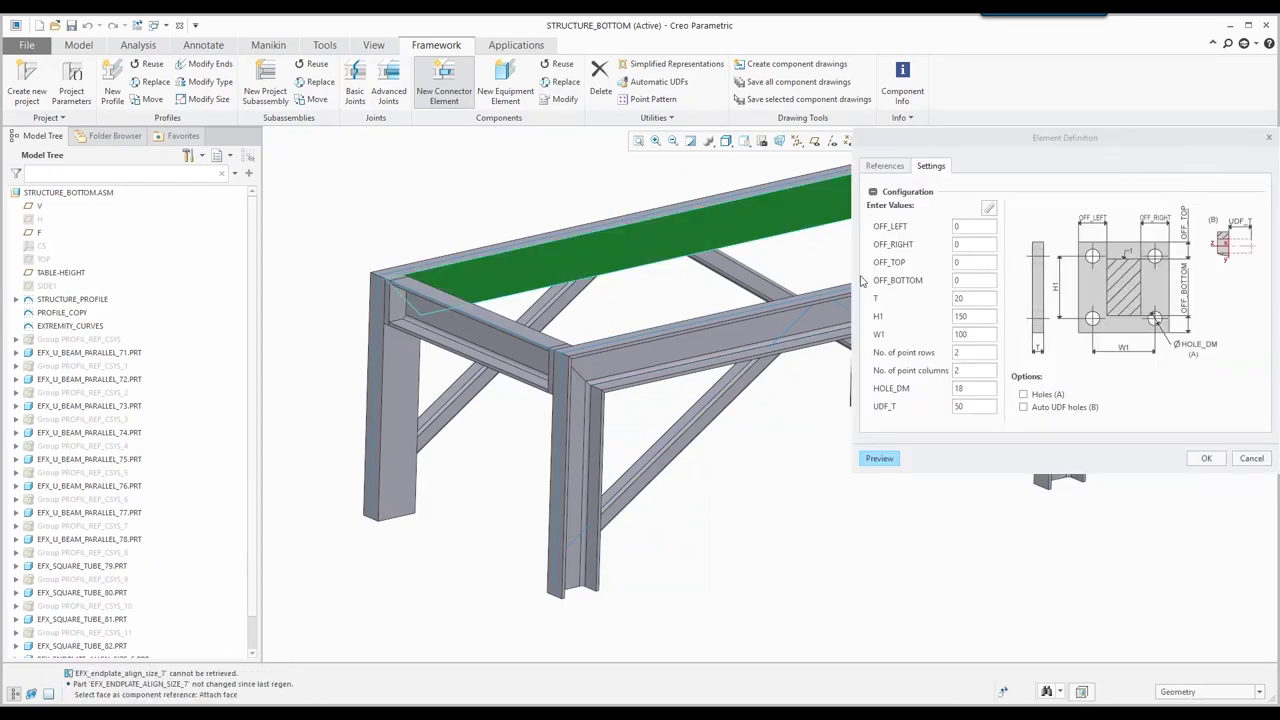
pyautogui.middleClick(1004, 246)
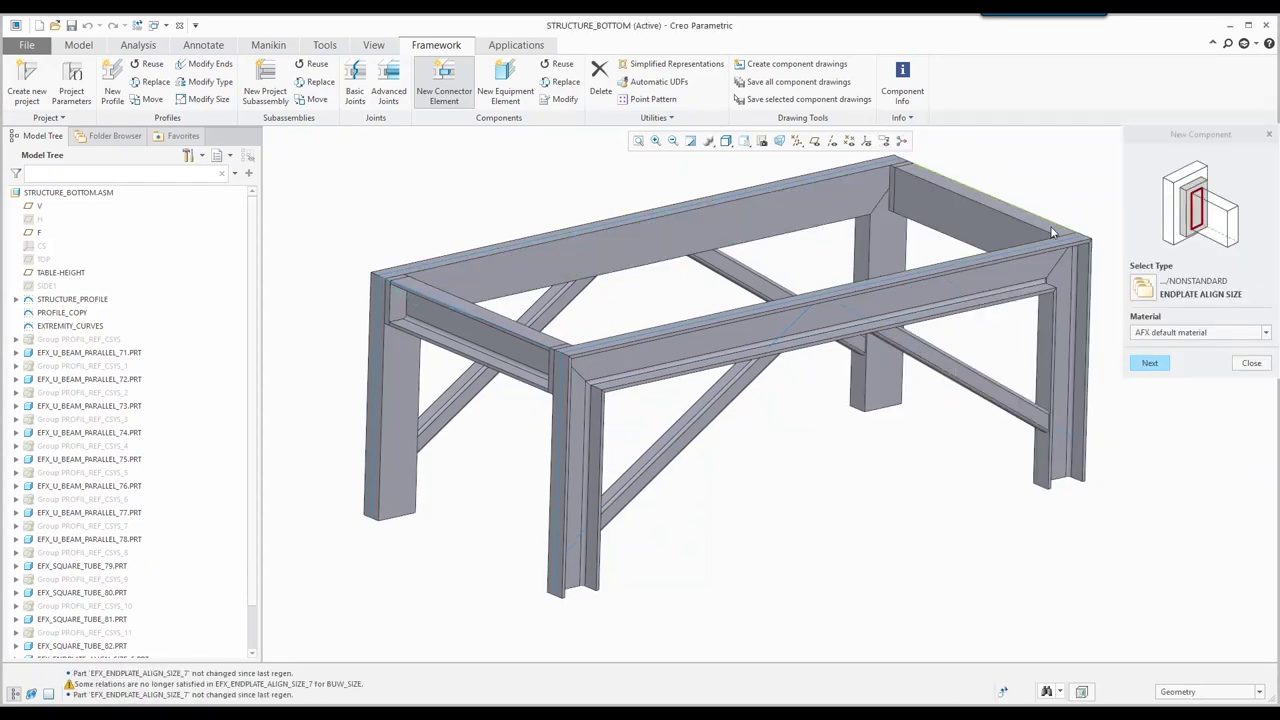
pyautogui.middleClick(1054, 227)
pyautogui.click(1050, 230)
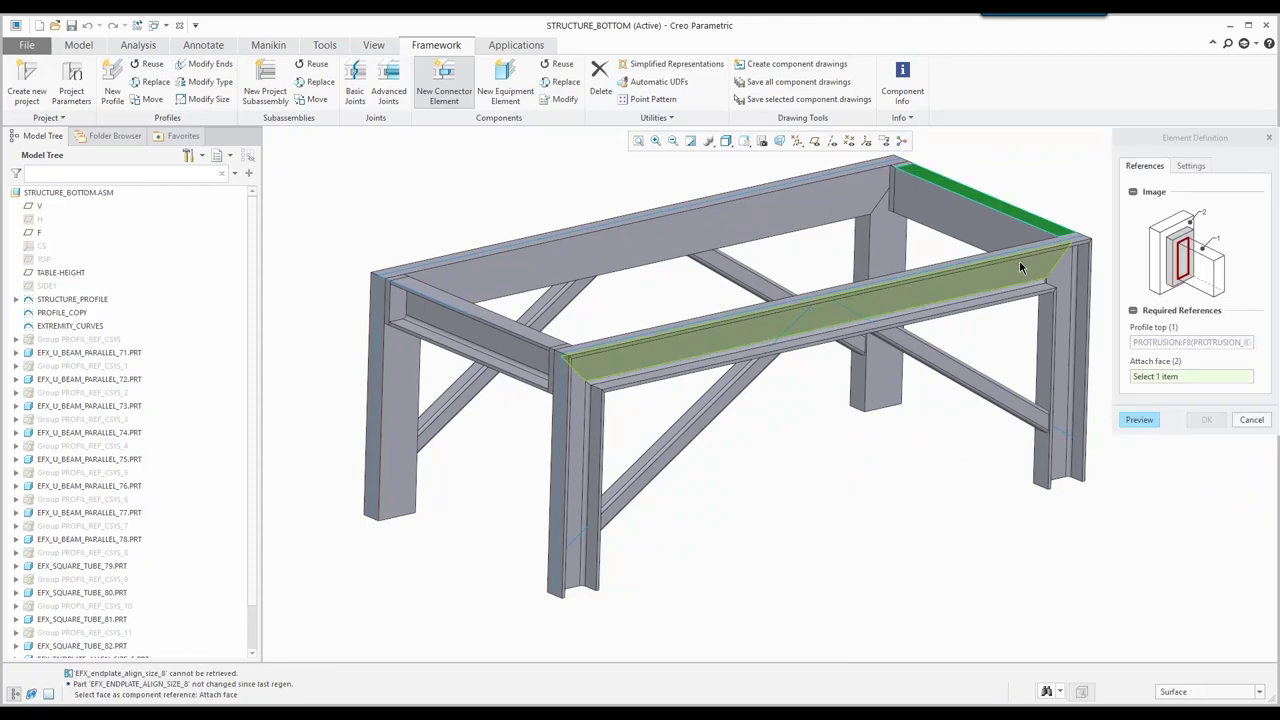
pyautogui.click(1020, 267)
pyautogui.middleClick(978, 297)
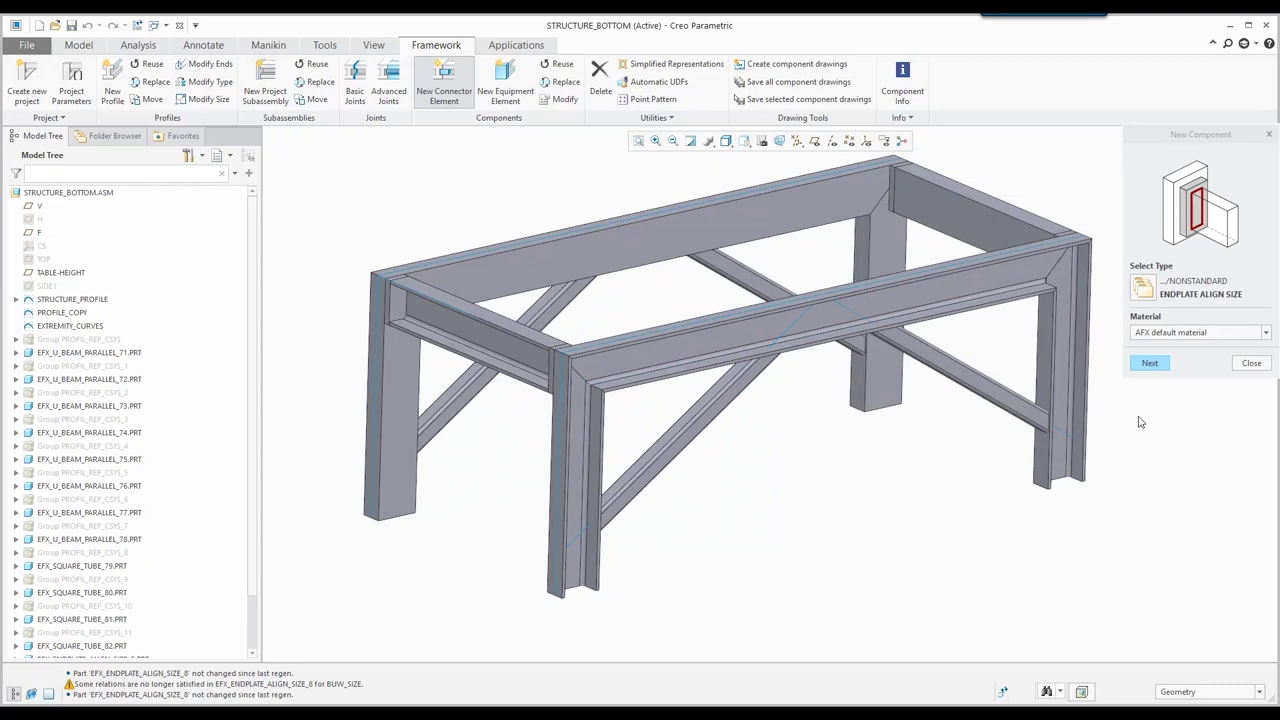
pyautogui.click(1250, 365)
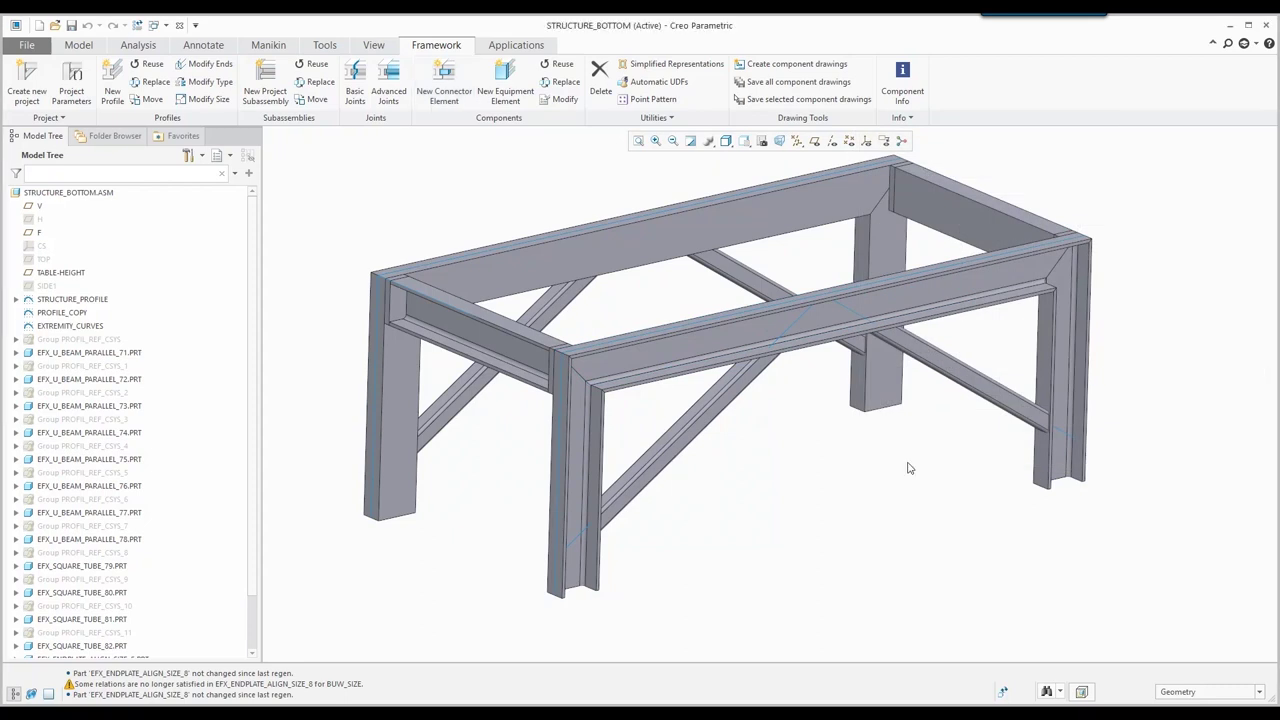
# - Switch to the FRAMEWORK.DRW drawing and place a cut list with 3 table columns in the sheet's upper-left corner
pyautogui.click(166, 25)
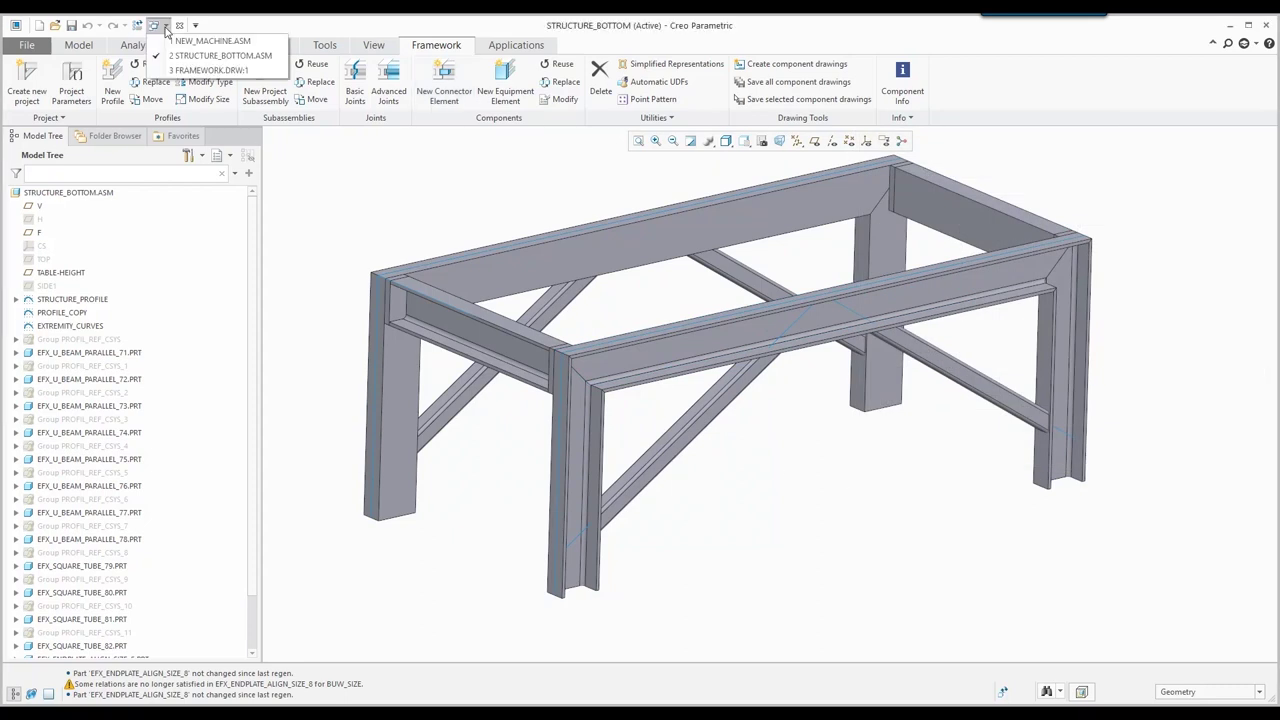
pyautogui.click(181, 70)
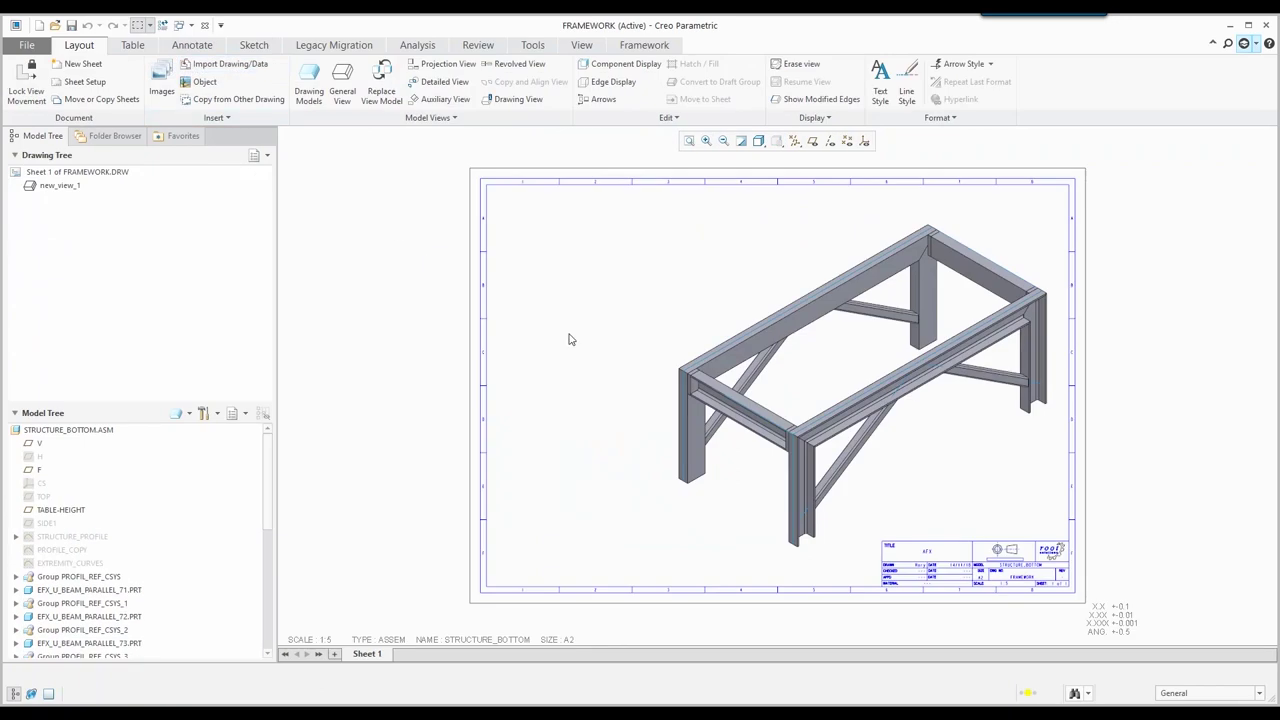
pyautogui.scroll(-1, 669, 287)
pyautogui.moveTo(623, 271); pyautogui.dragTo(601, 283, button='middle')
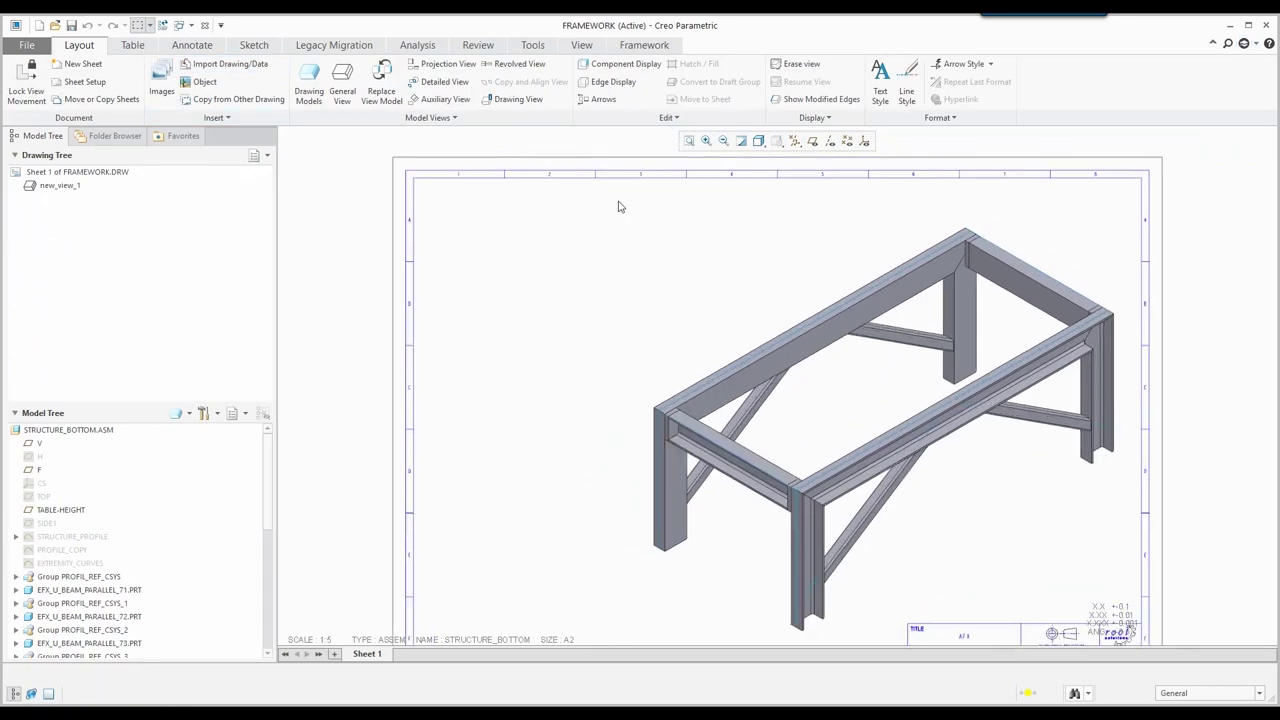
pyautogui.click(644, 47)
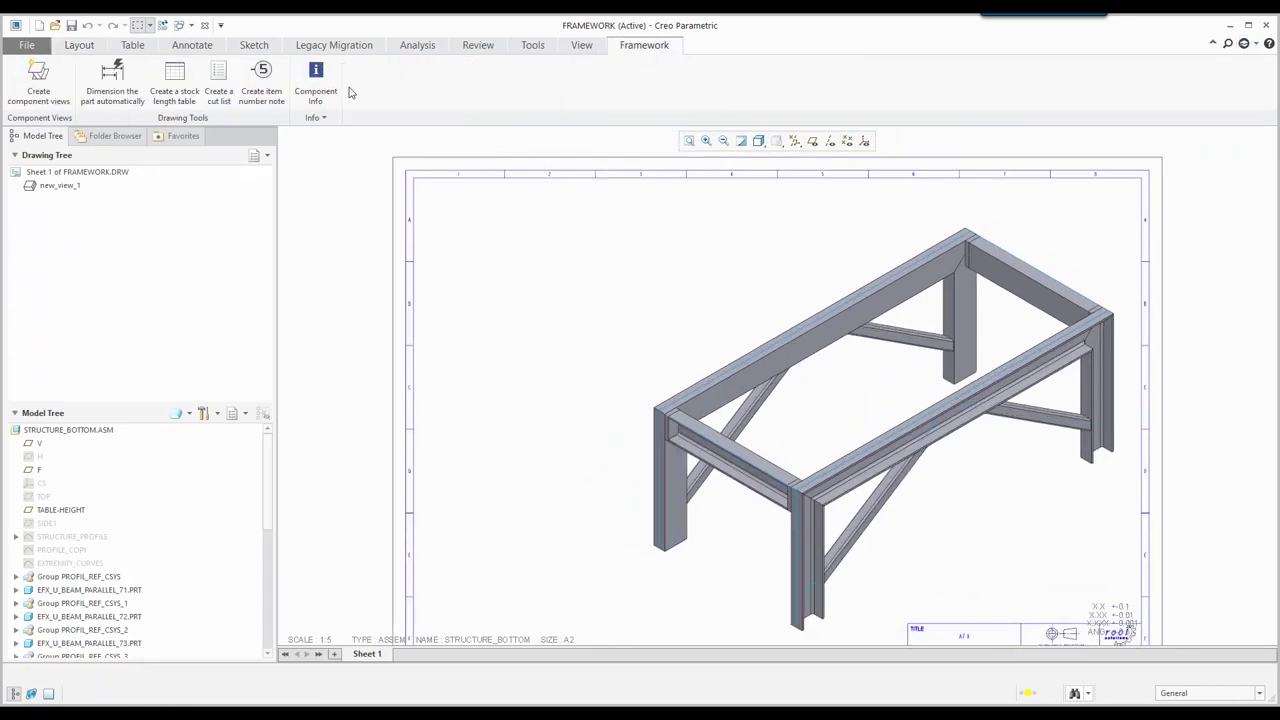
pyautogui.click(219, 82)
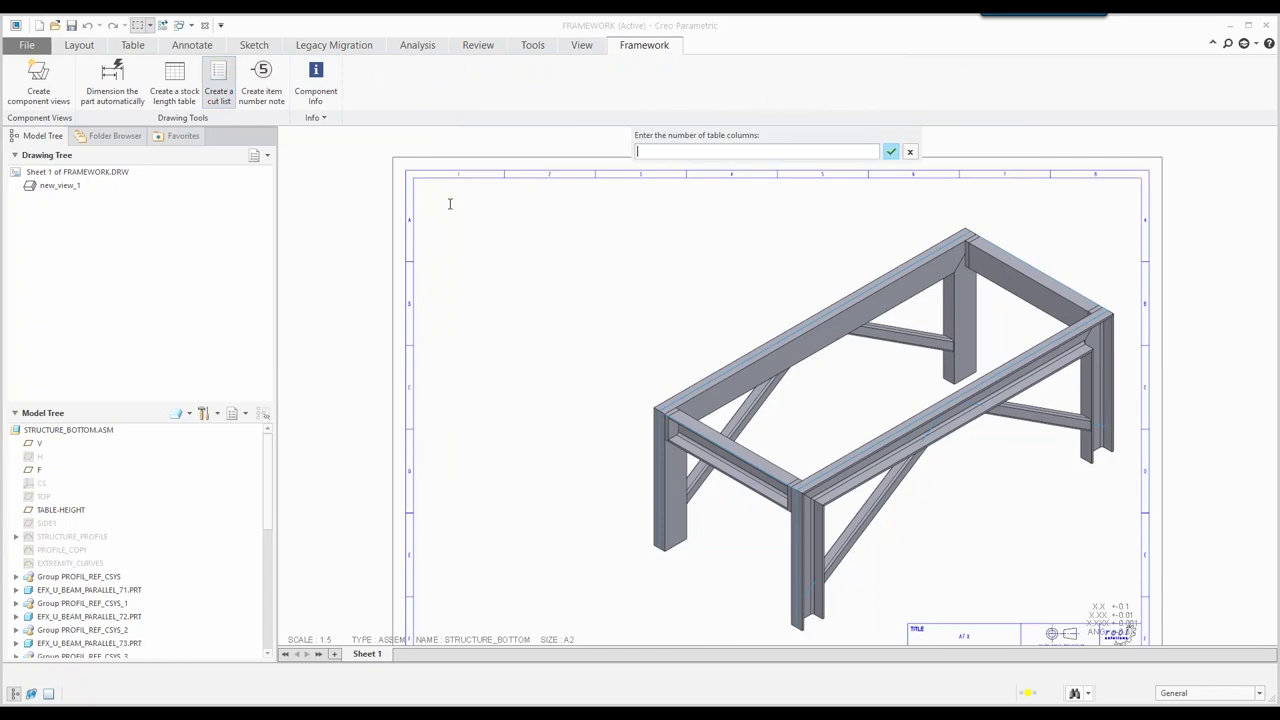
pyautogui.write('3')
pyautogui.press('Return')
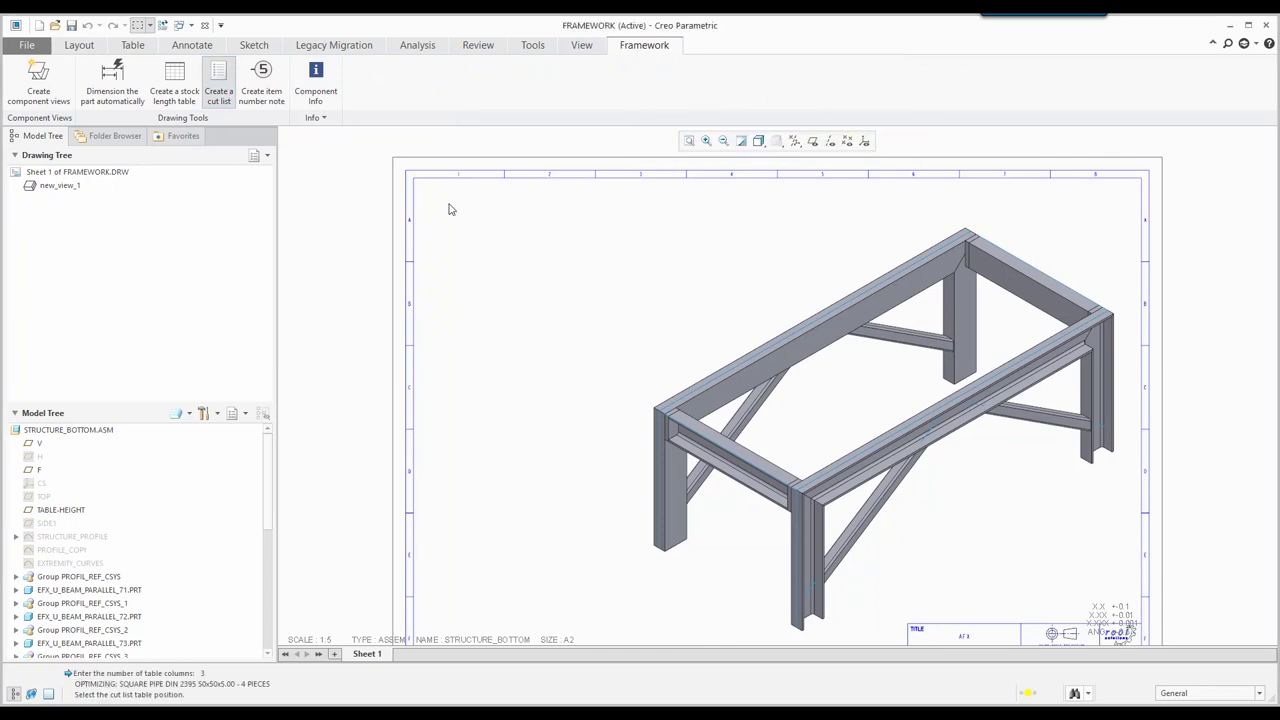
pyautogui.click(432, 201)
# - Place a stock length table below the cut list, declining a separate table for each section size
pyautogui.write('n')
pyautogui.press('Return')
pyautogui.click(198, 113)
pyautogui.click(434, 294)
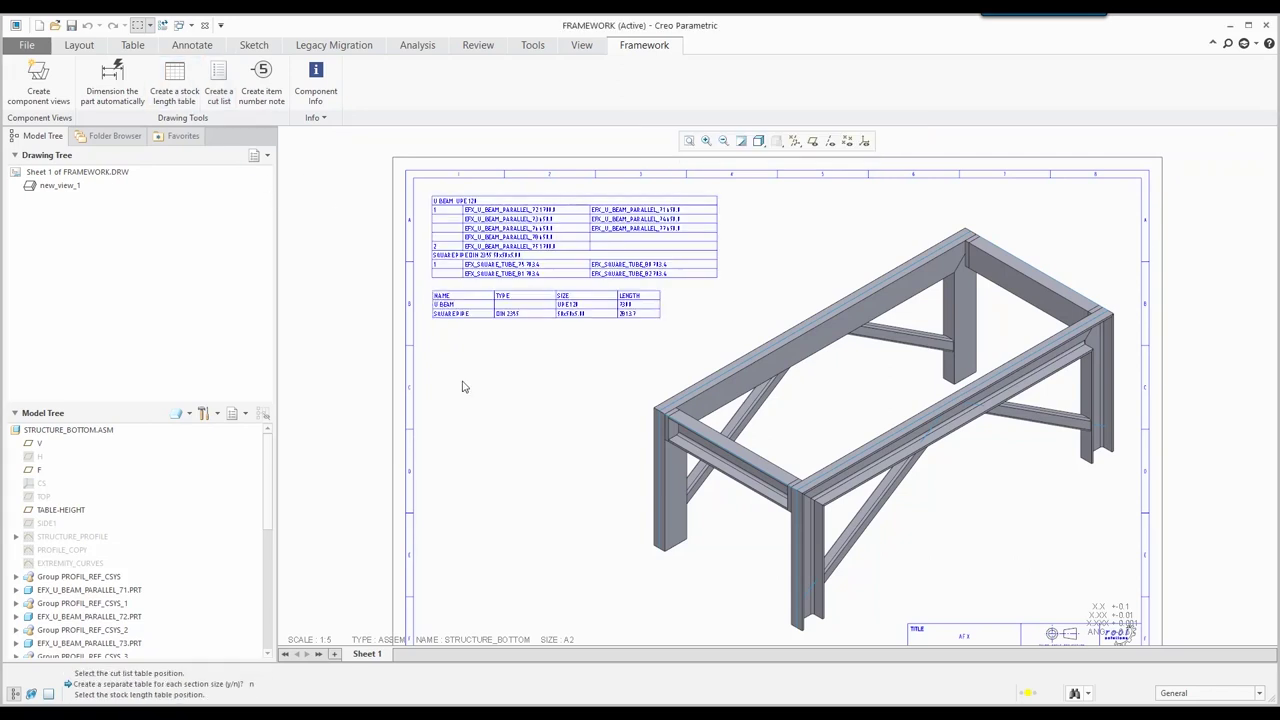
pyautogui.scroll(-4, 488, 288)
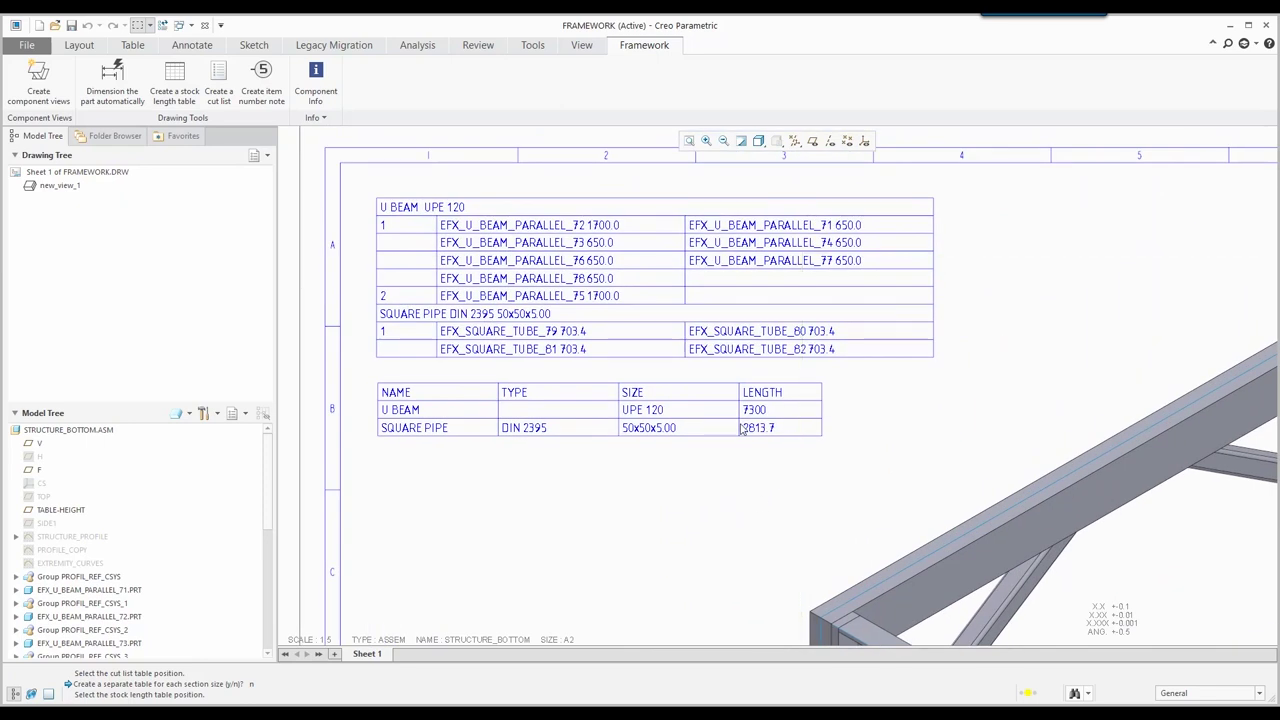
# - Switch to STRUCTURE_BOTTOM.ASM, set the TABLE-HEIGHT datum plane's offset to 500, and regenerate the assembly
pyautogui.click(180, 25)
pyautogui.click(198, 57)
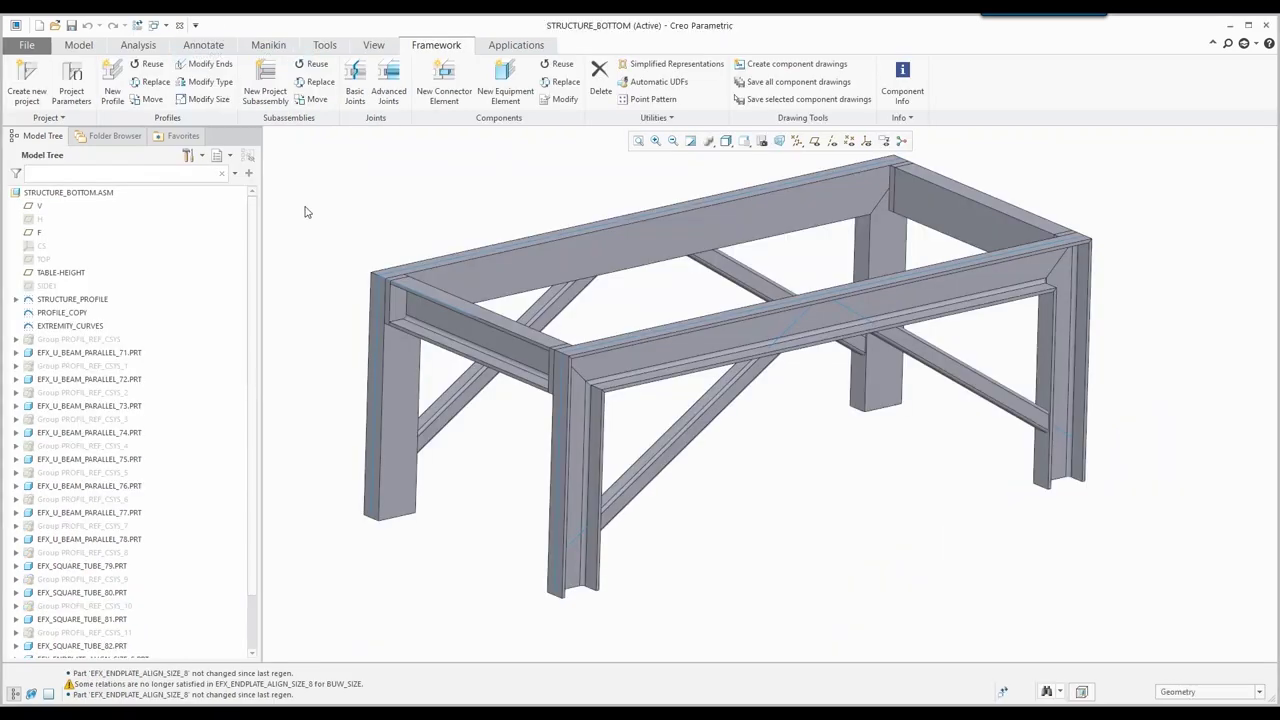
pyautogui.click(77, 277)
pyautogui.click(84, 228)
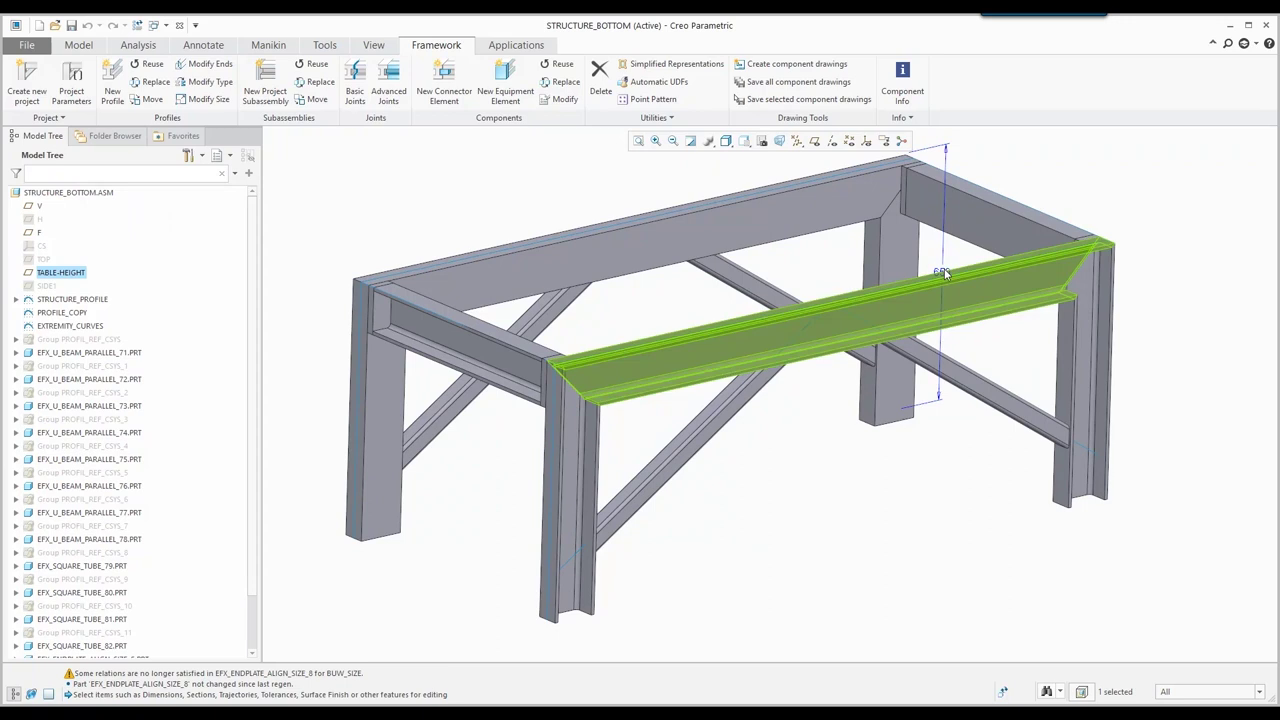
pyautogui.doubleClick(944, 272)
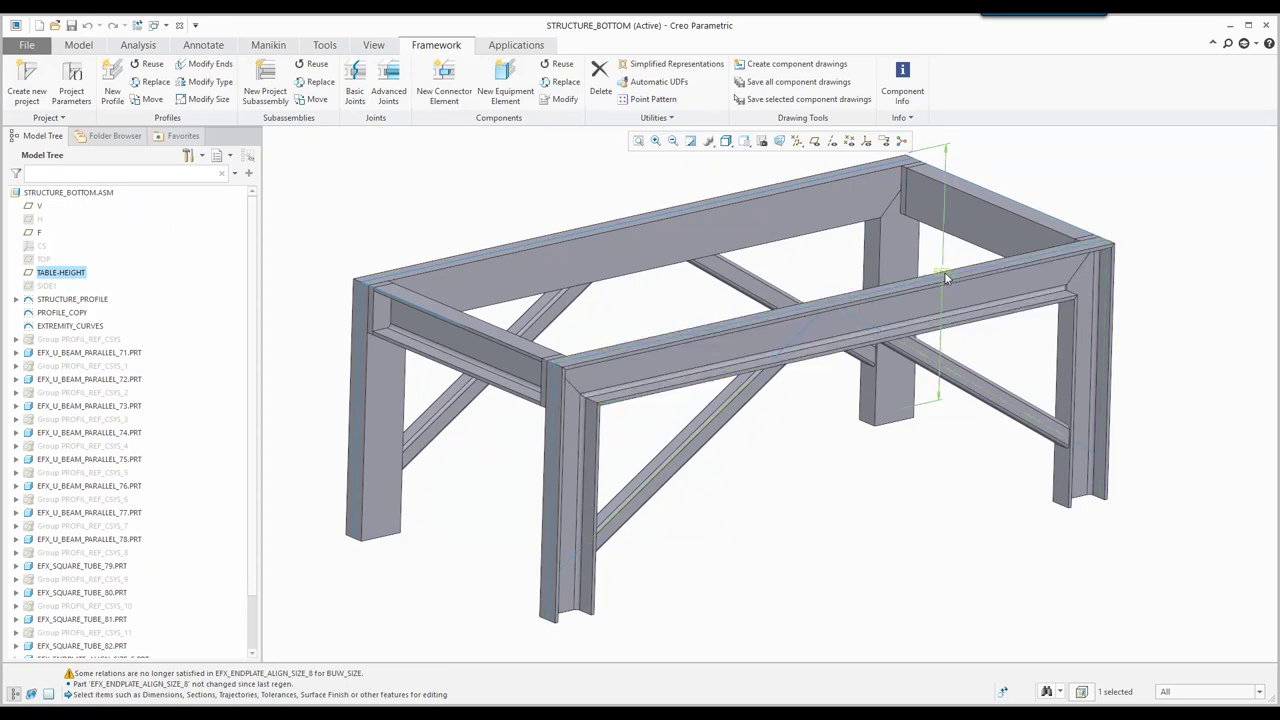
pyautogui.write('500')
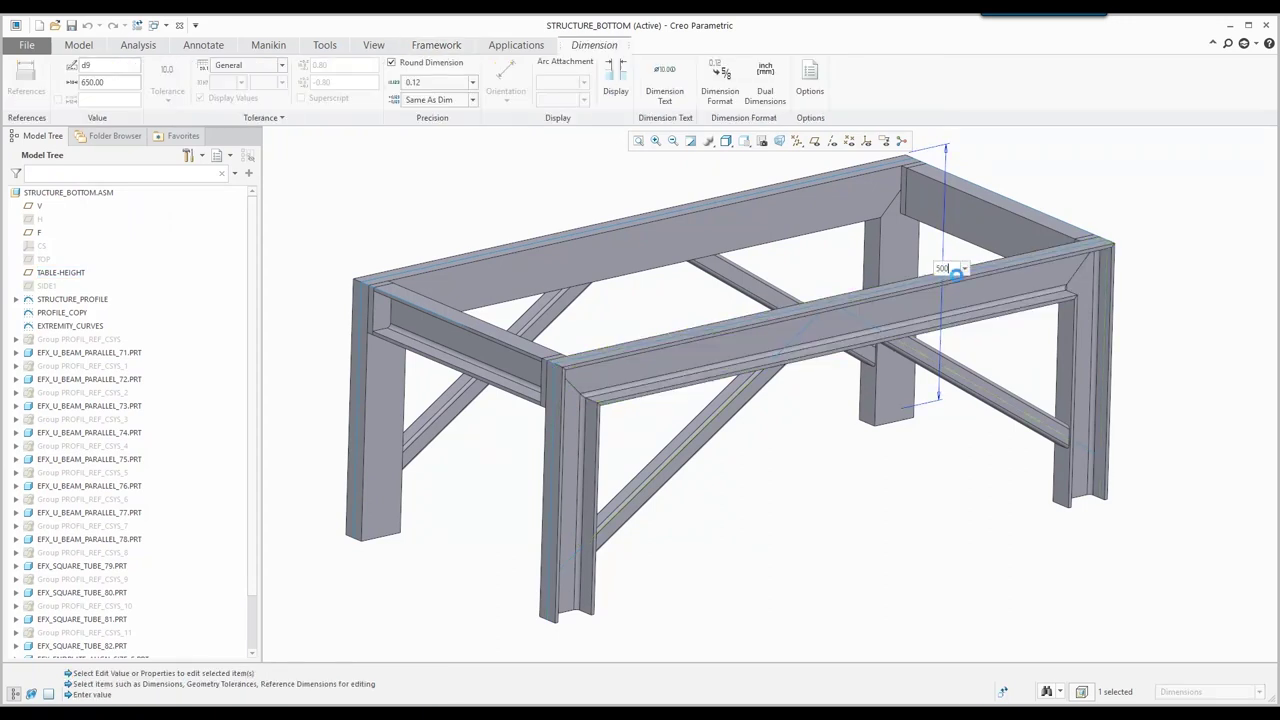
pyautogui.press('Return')
pyautogui.hotkey('ctrl', 'g')
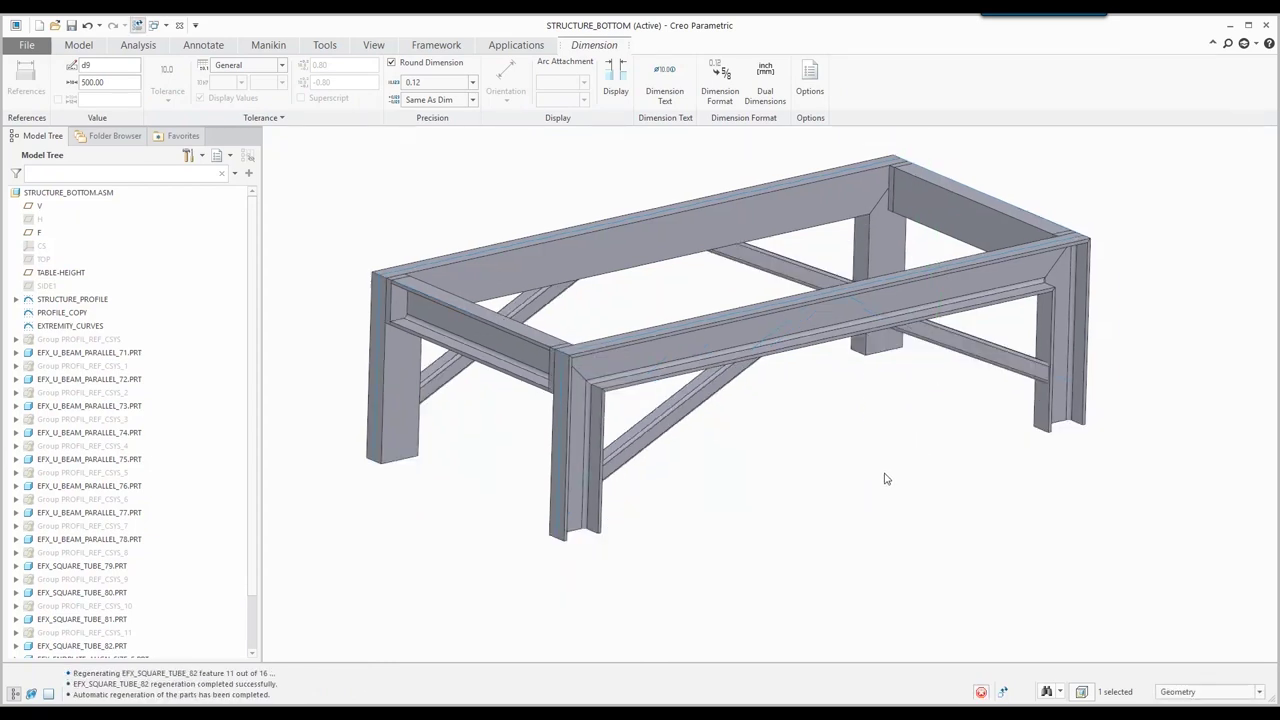
# - Return to the FRAMEWORK drawing and check the lengths in the stock length table and the whole sheet
pyautogui.click(160, 25)
pyautogui.click(173, 70)
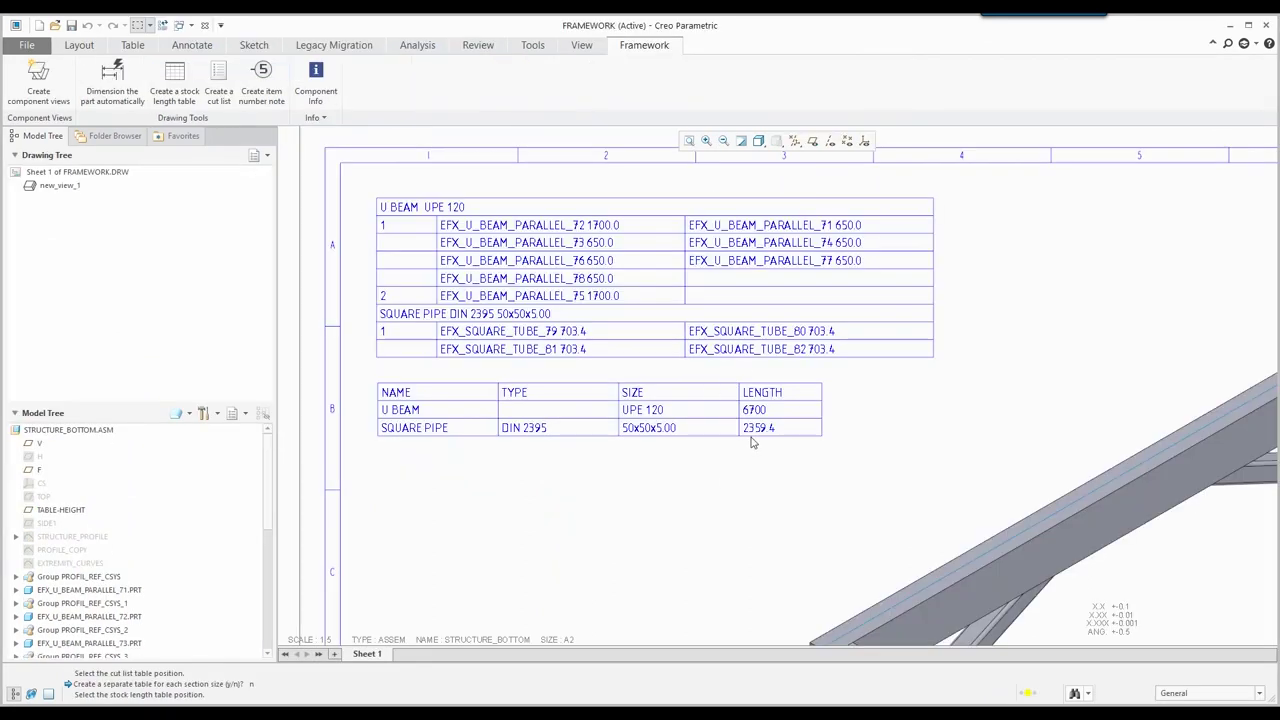
pyautogui.hotkey('ctrl', 'd')
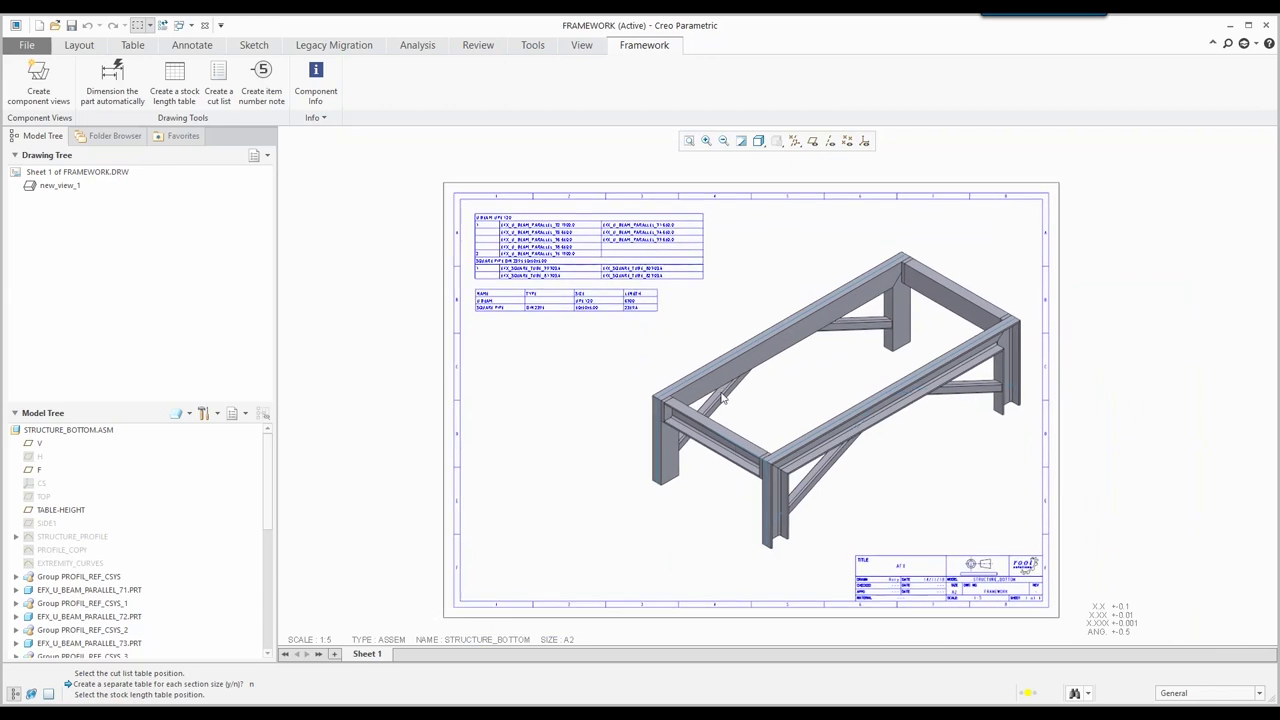
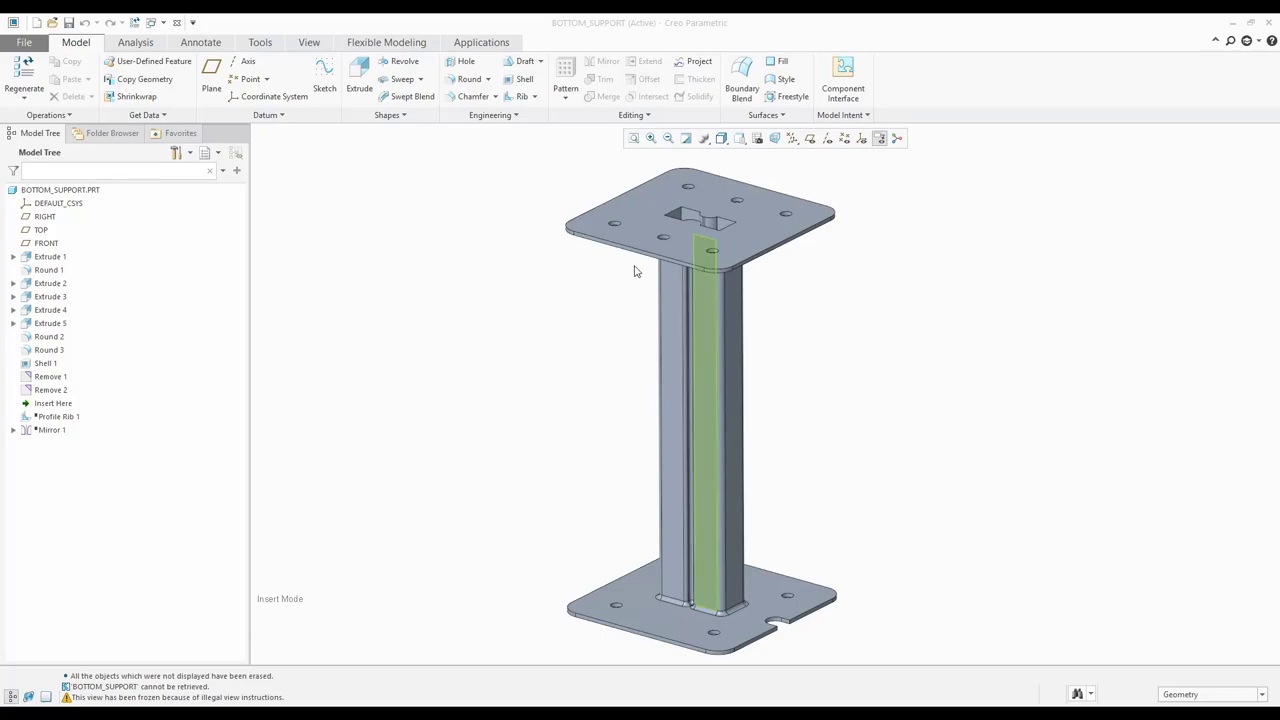
# - Start the Simulate application in structure mode for the BOTTOM_SUPPORT part
pyautogui.click(489, 44)
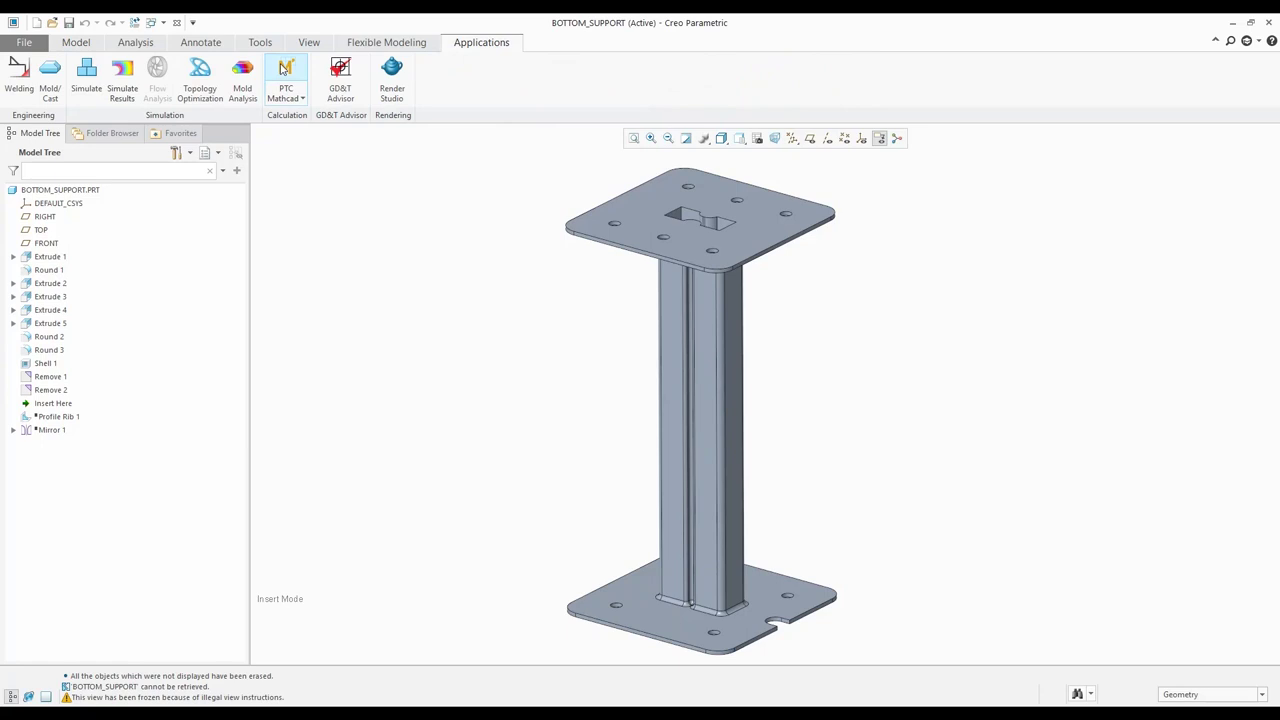
pyautogui.click(88, 88)
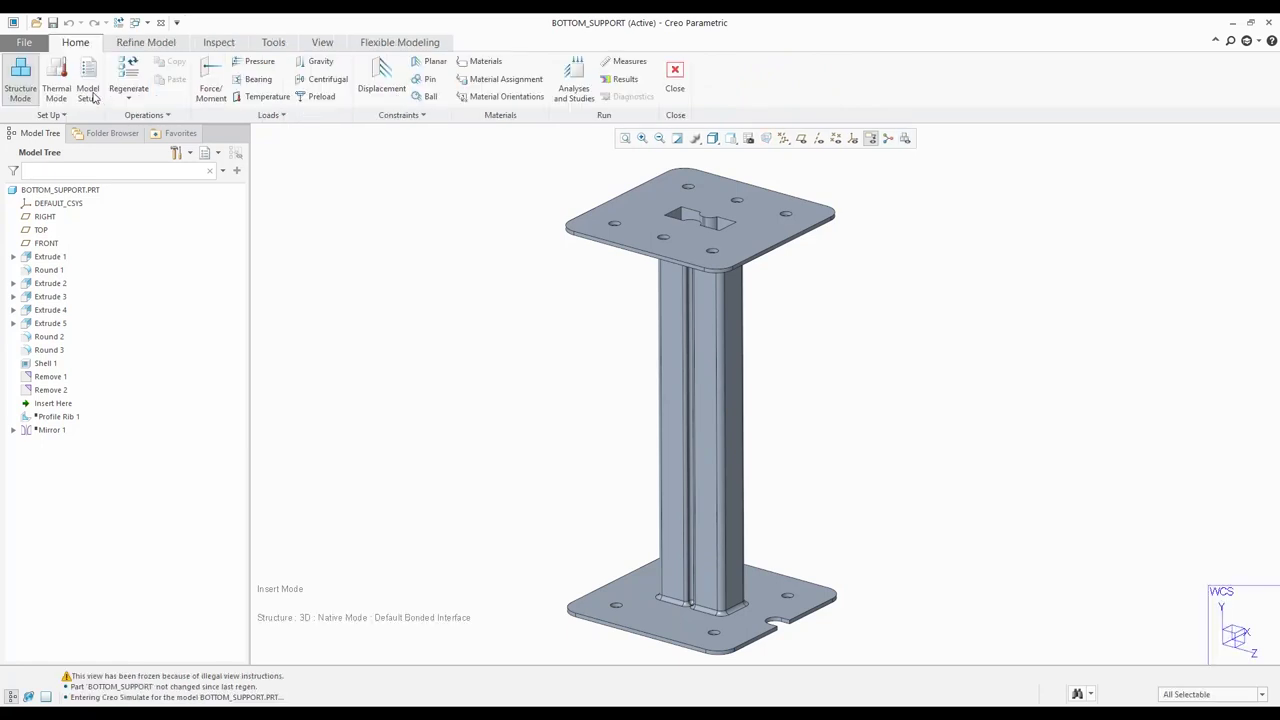
# - Add a displacement constraint to the edges of the base plate's four holes, fixing X, Y and Z translation
pyautogui.click(731, 138)
pyautogui.click(752, 189)
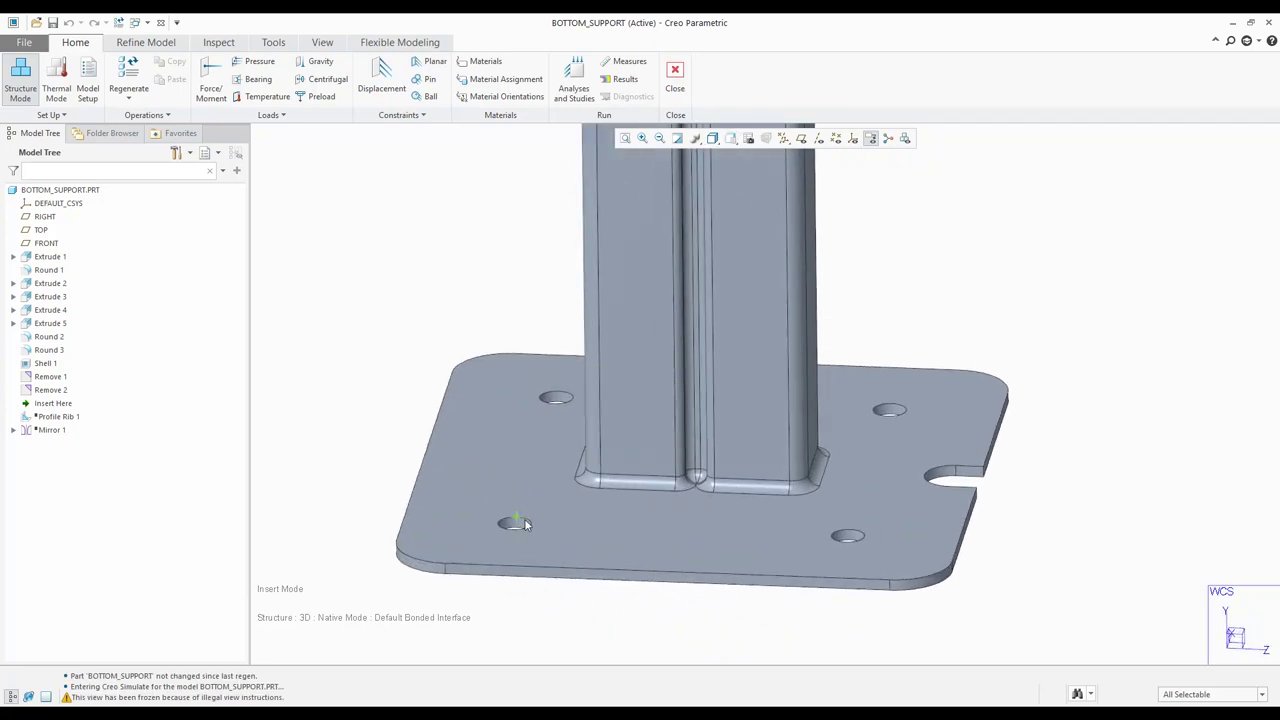
pyautogui.click(515, 524)
pyautogui.click(552, 461)
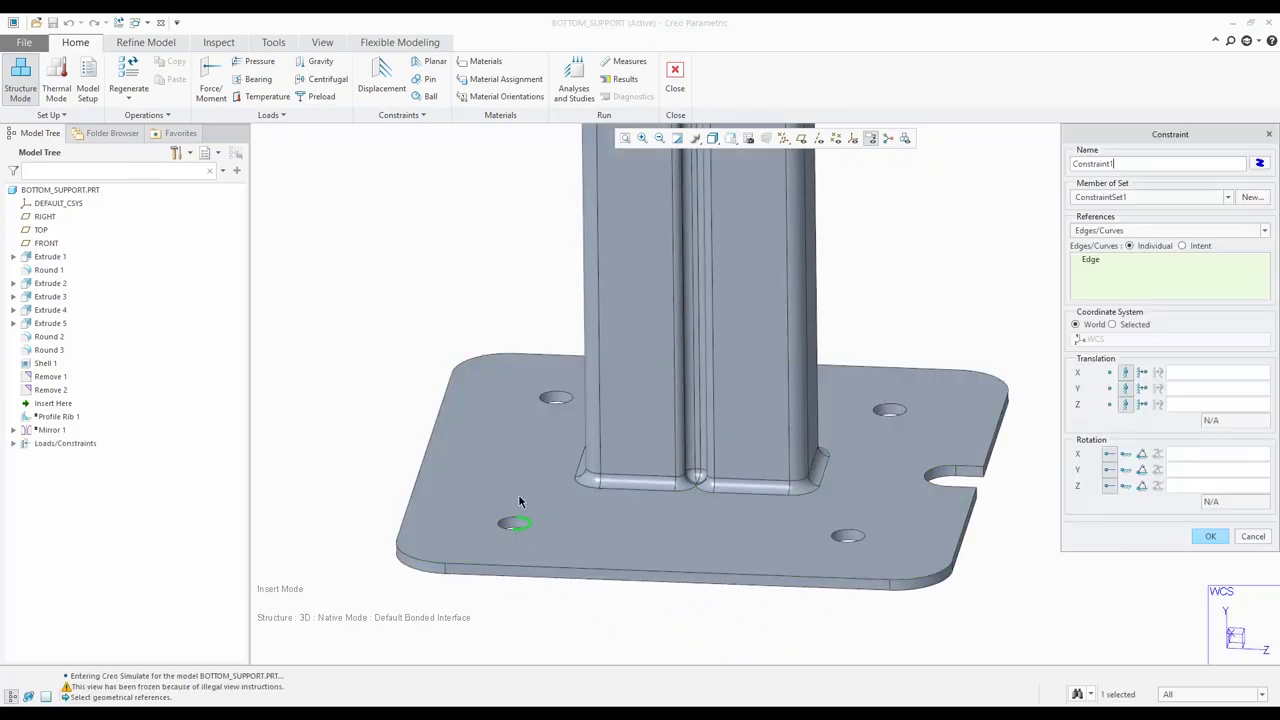
pyautogui.keyDown('ctrl'); pyautogui.click(512, 524); pyautogui.keyUp('ctrl')
pyautogui.keyDown('ctrl'); pyautogui.click(843, 537); pyautogui.keyUp('ctrl')
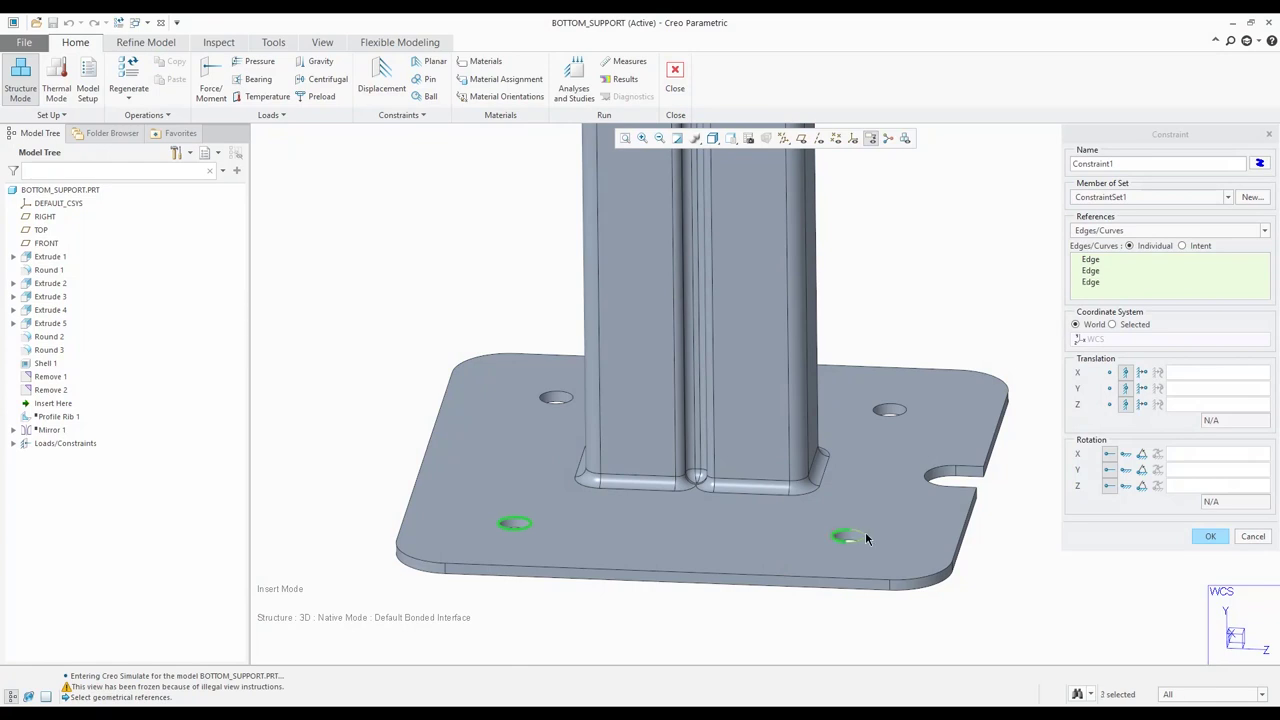
pyautogui.keyDown('ctrl'); pyautogui.click(864, 538); pyautogui.keyUp('ctrl')
pyautogui.keyDown('ctrl'); pyautogui.click(882, 410); pyautogui.keyUp('ctrl')
pyautogui.keyDown('ctrl'); pyautogui.click(545, 398); pyautogui.keyUp('ctrl')
pyautogui.click(1212, 537)
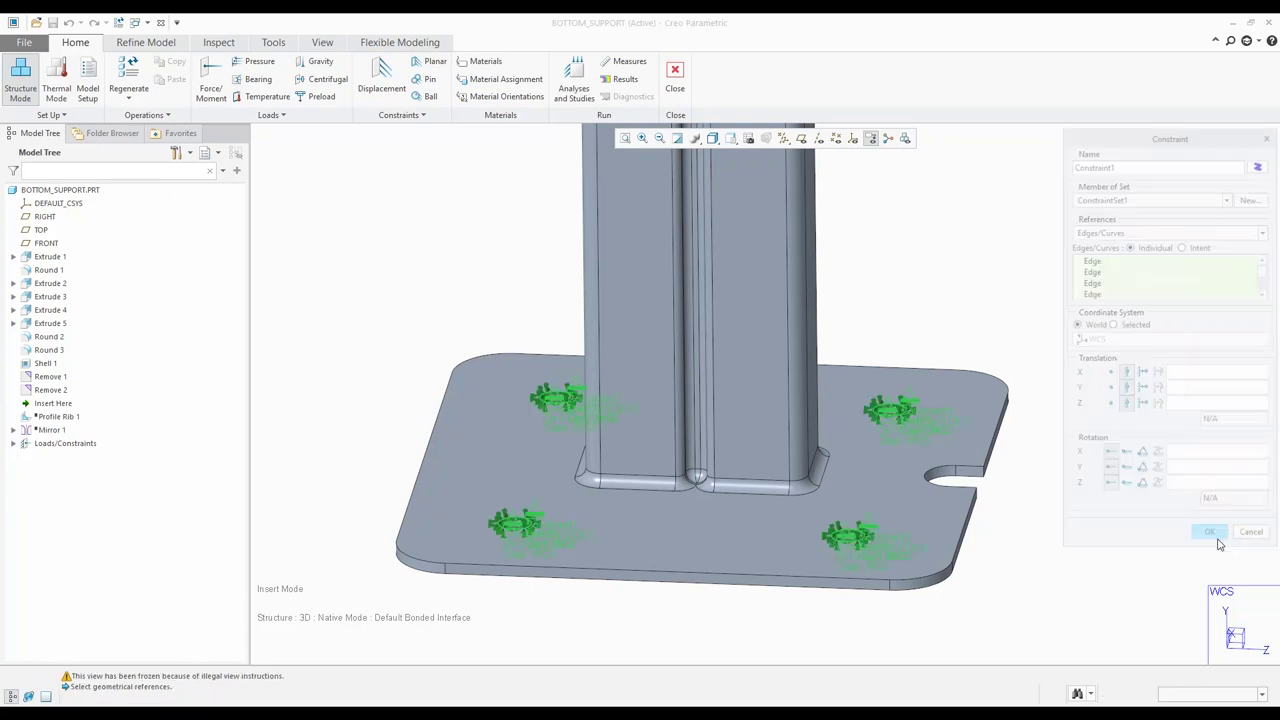
# - Apply a force load to the top plate's upper surface with components X 0, Y -100 and Z 20 mm kg/sec^2
pyautogui.click(731, 139)
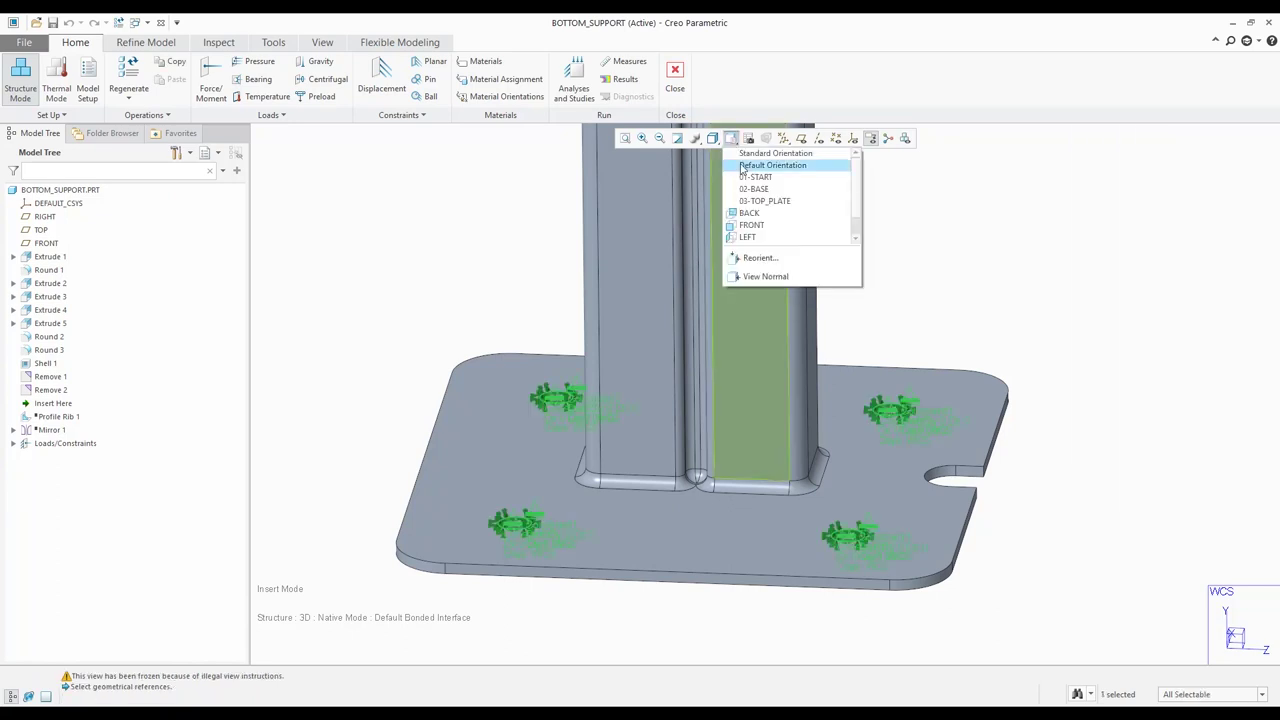
pyautogui.click(740, 201)
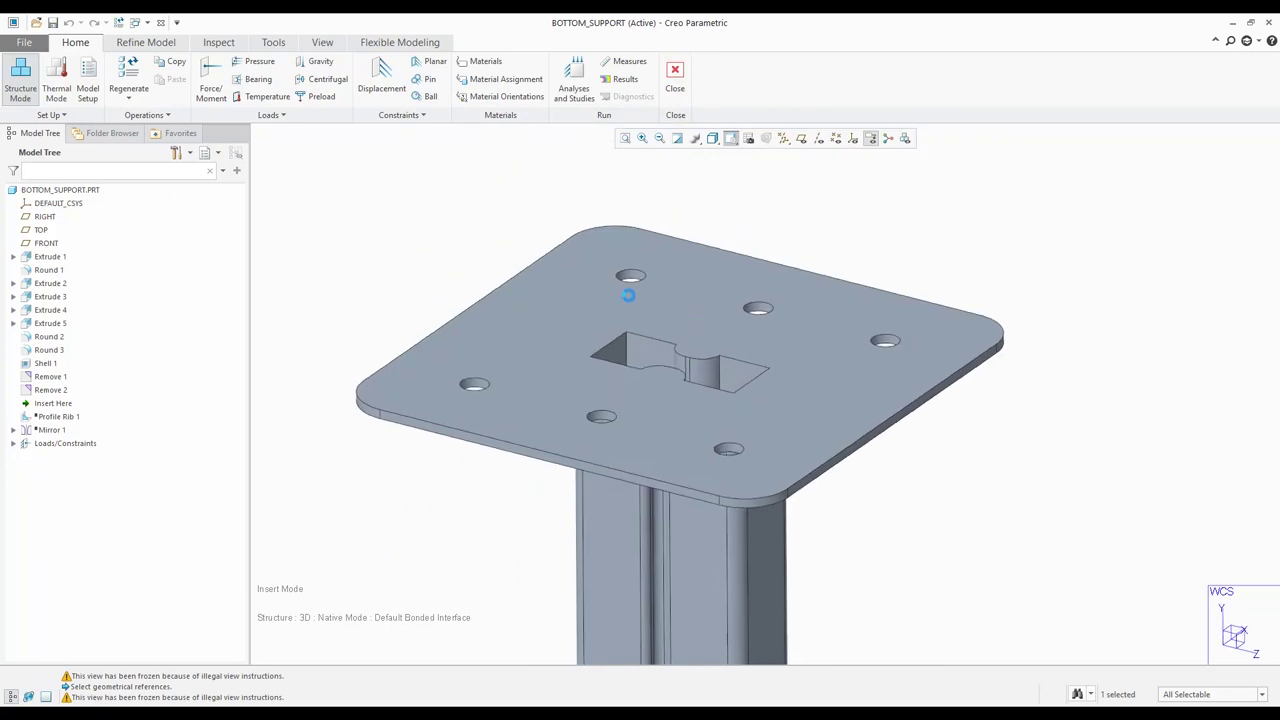
pyautogui.click(567, 329)
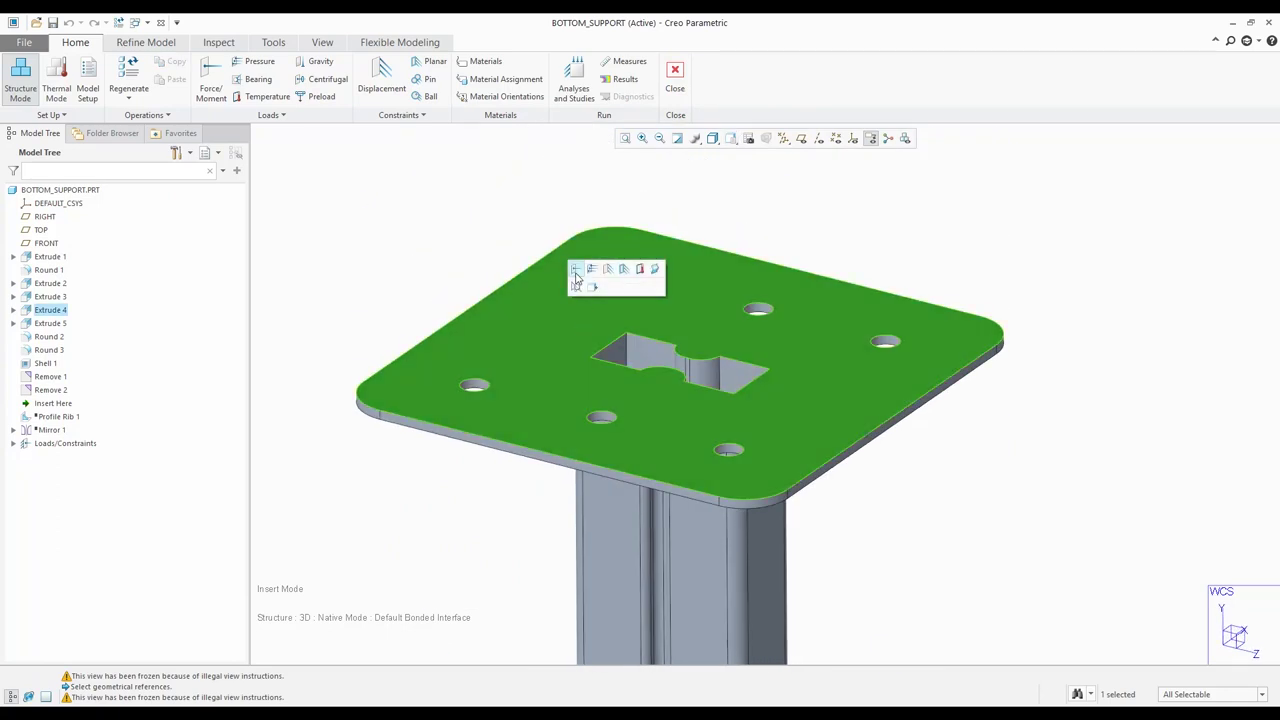
pyautogui.click(580, 287)
pyautogui.click(1105, 425)
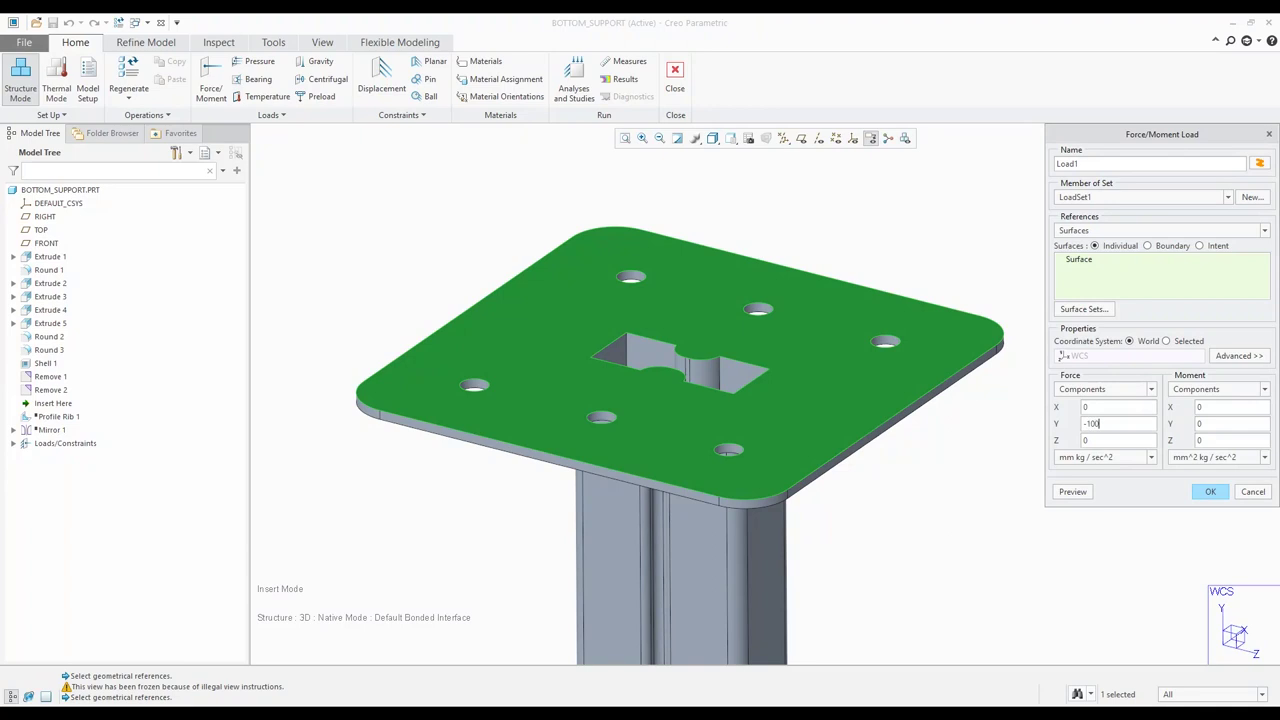
pyautogui.click(1090, 438)
pyautogui.click(1072, 493)
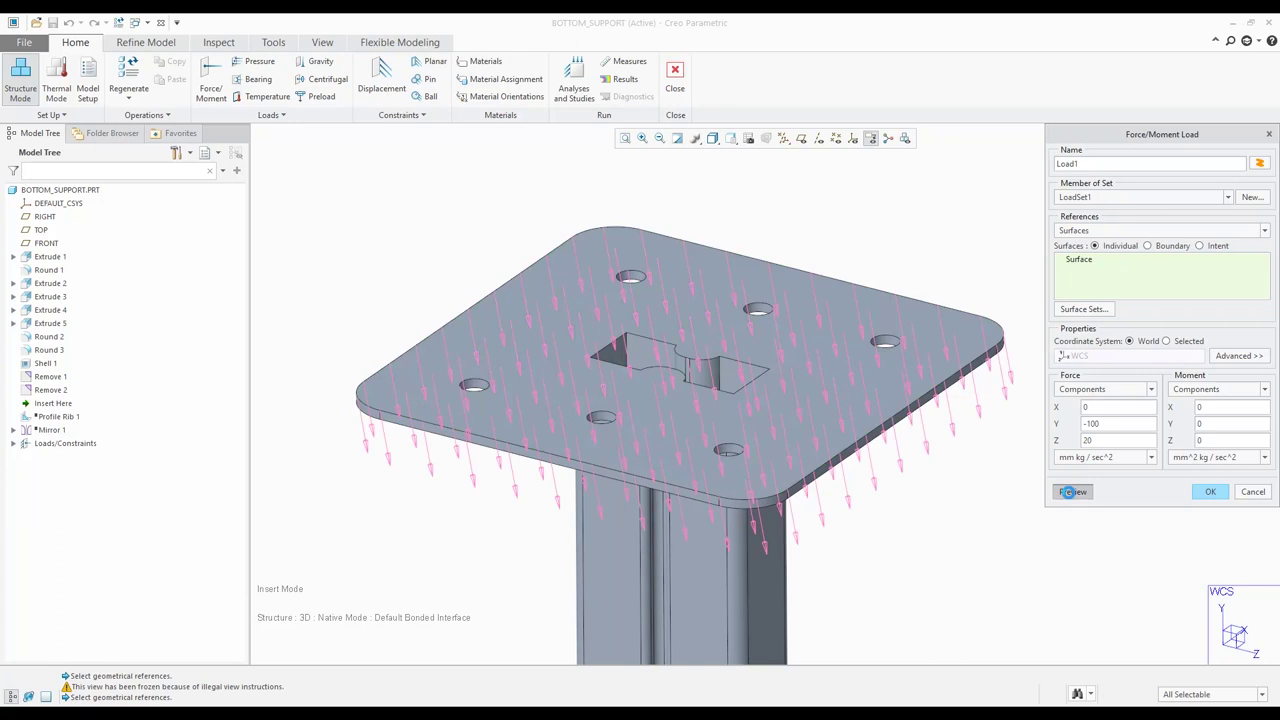
pyautogui.click(1207, 492)
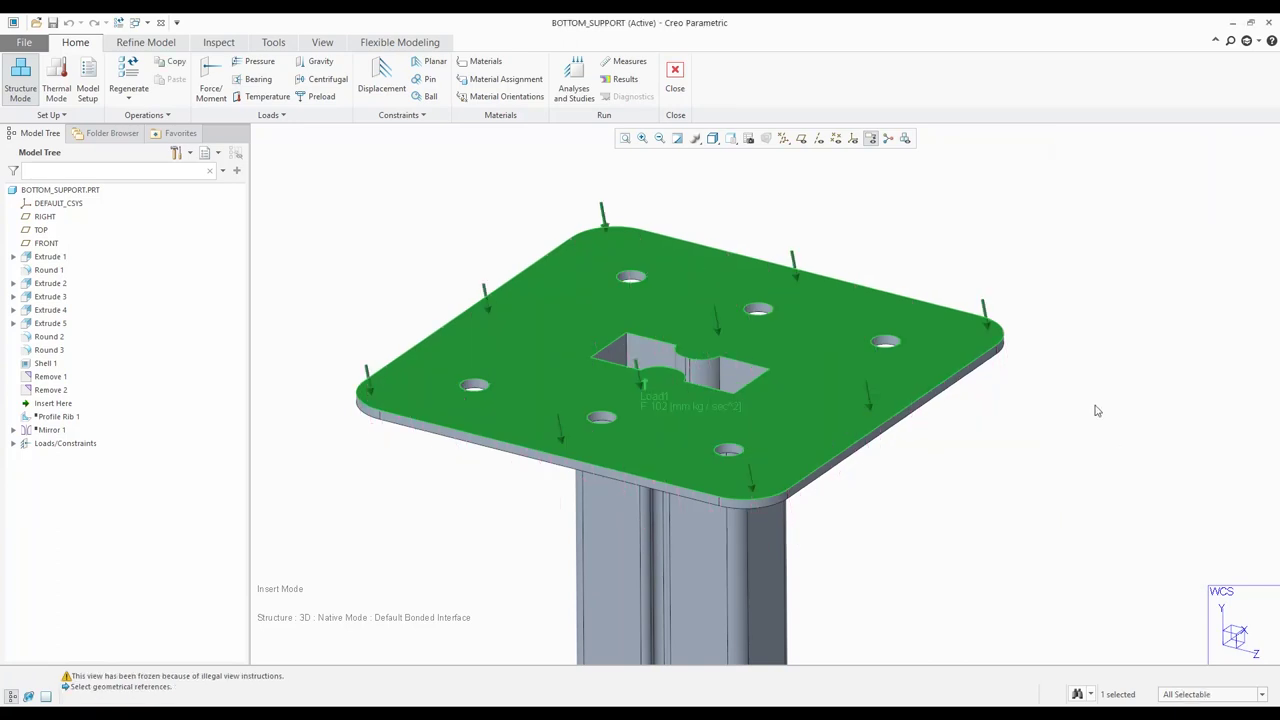
pyautogui.click(731, 138)
pyautogui.click(750, 180)
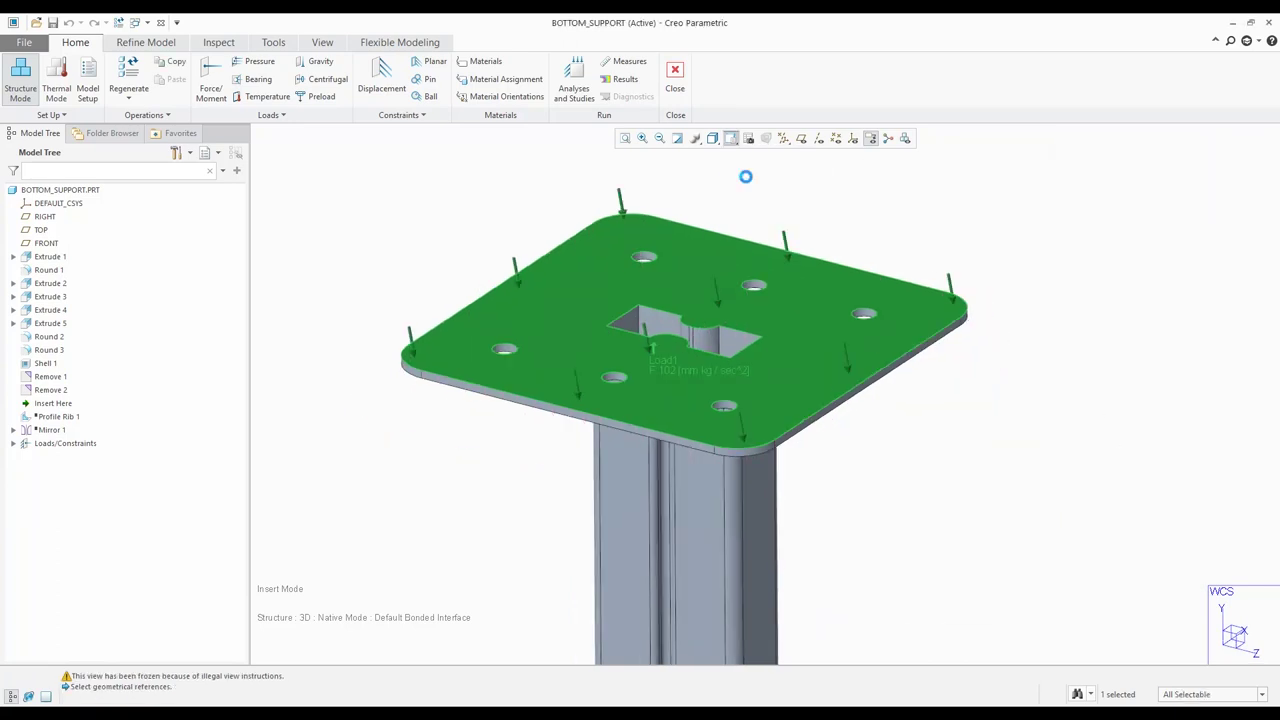
pyautogui.click(955, 289)
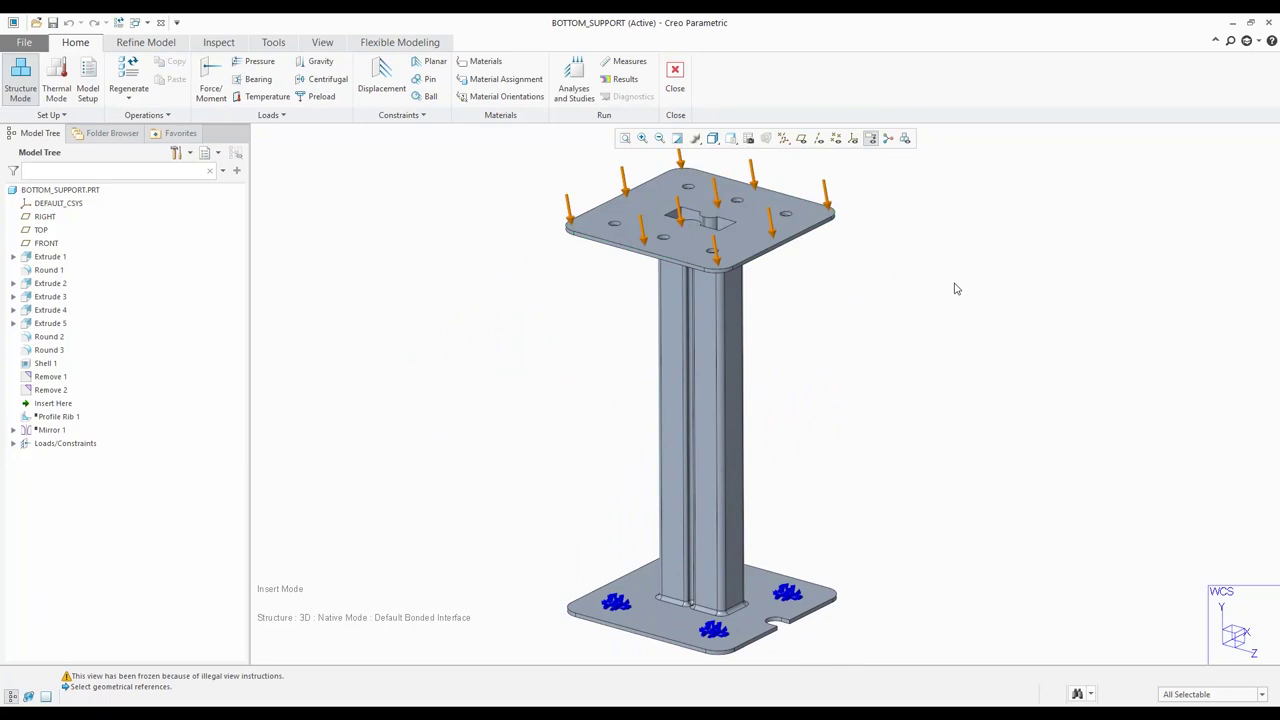
# - Assign the Steel_high_carbon material from the Ferrous_metals library folder to the BOTTOM_SUPPORT part
pyautogui.click(482, 88)
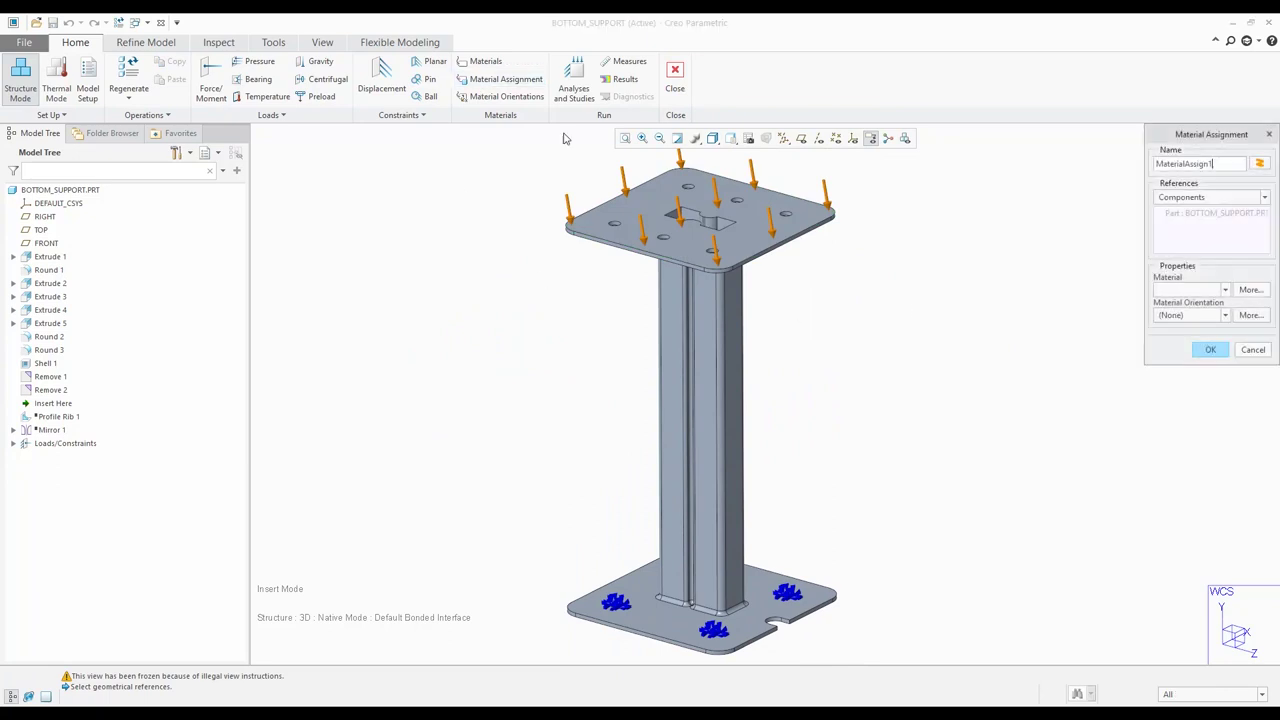
pyautogui.click(1254, 290)
pyautogui.doubleClick(622, 145)
pyautogui.doubleClick(578, 169)
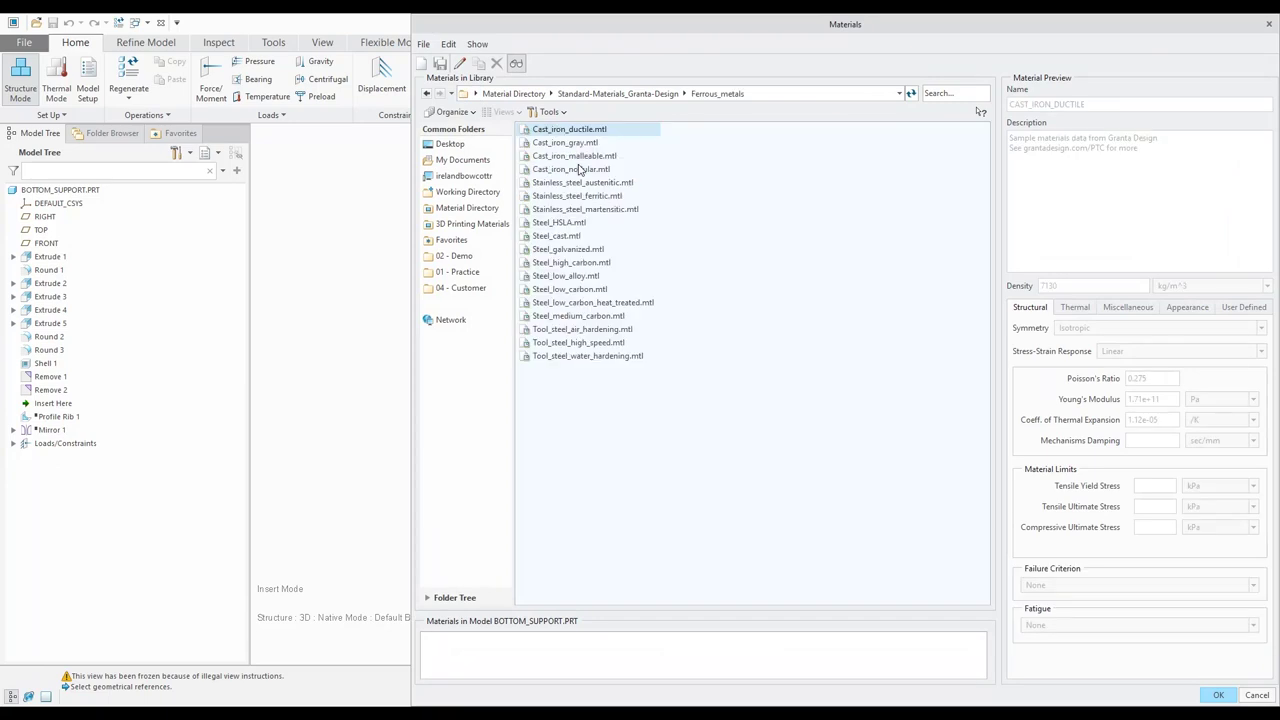
pyautogui.doubleClick(565, 264)
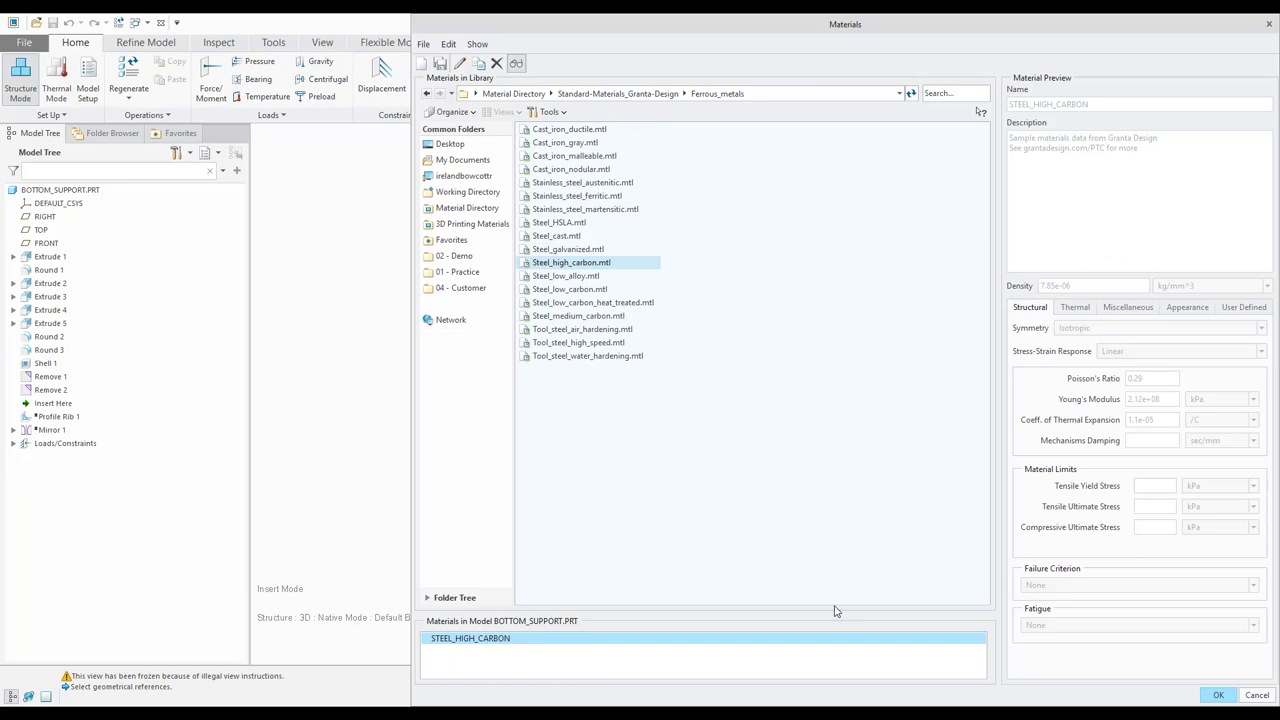
pyautogui.click(1212, 695)
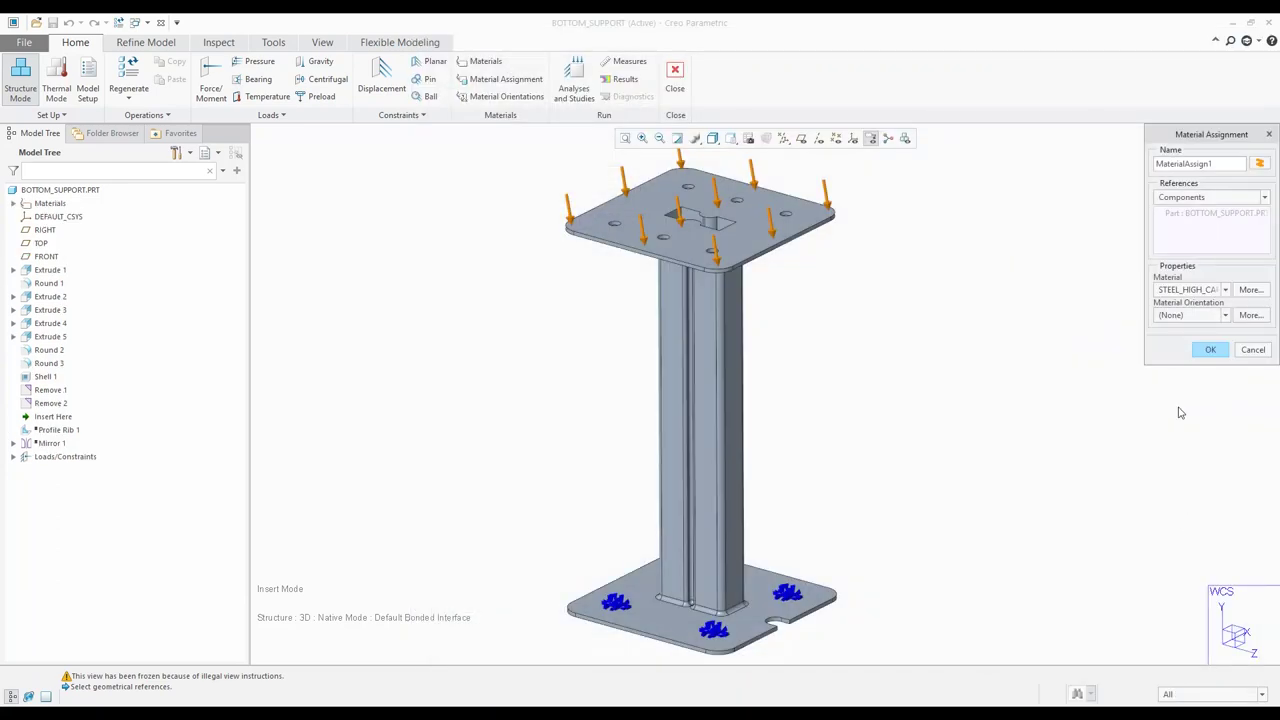
pyautogui.click(1208, 350)
pyautogui.click(1084, 377)
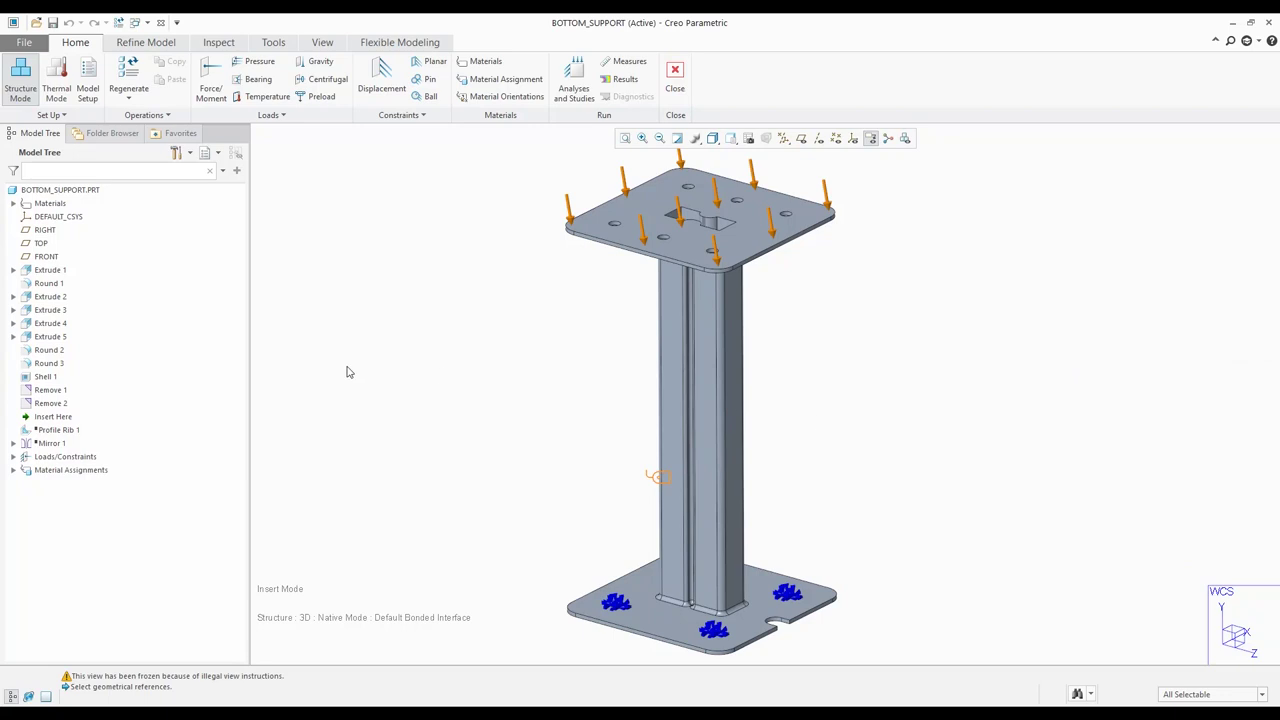
# - Generate an AutoGEM mesh for all geometry with properties and close the mesh display
pyautogui.click(146, 43)
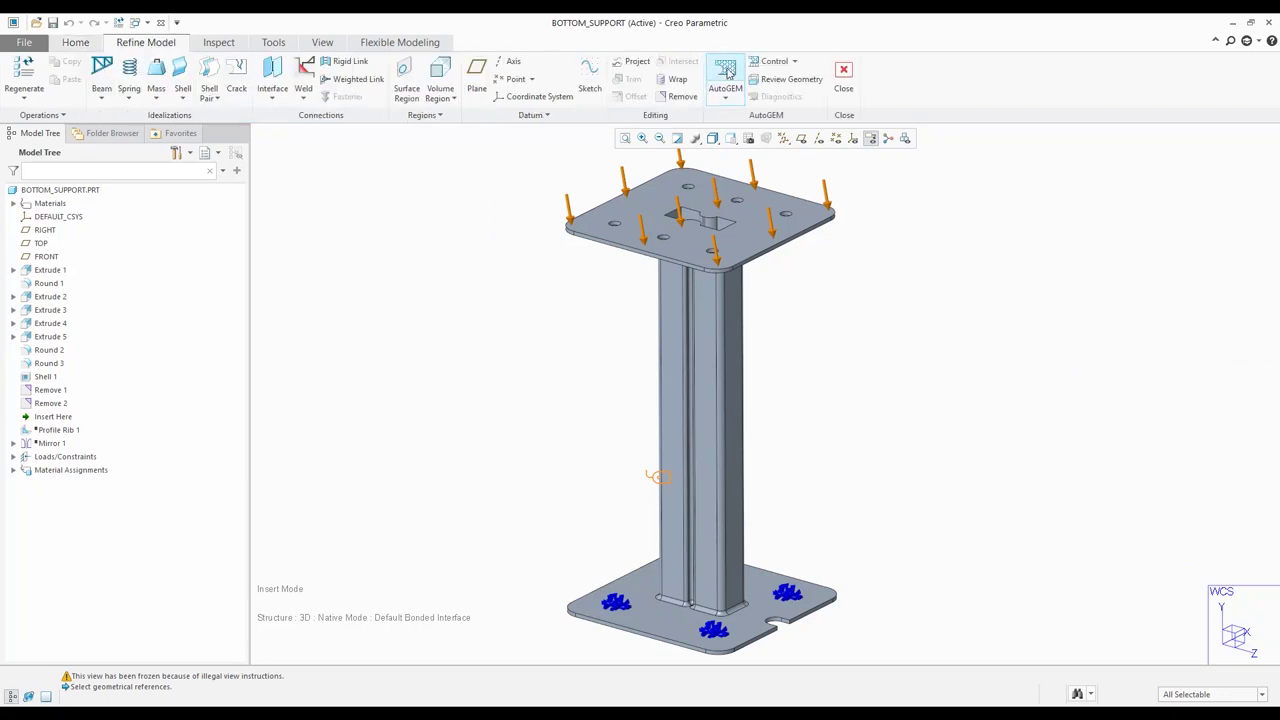
pyautogui.click(725, 75)
pyautogui.click(664, 390)
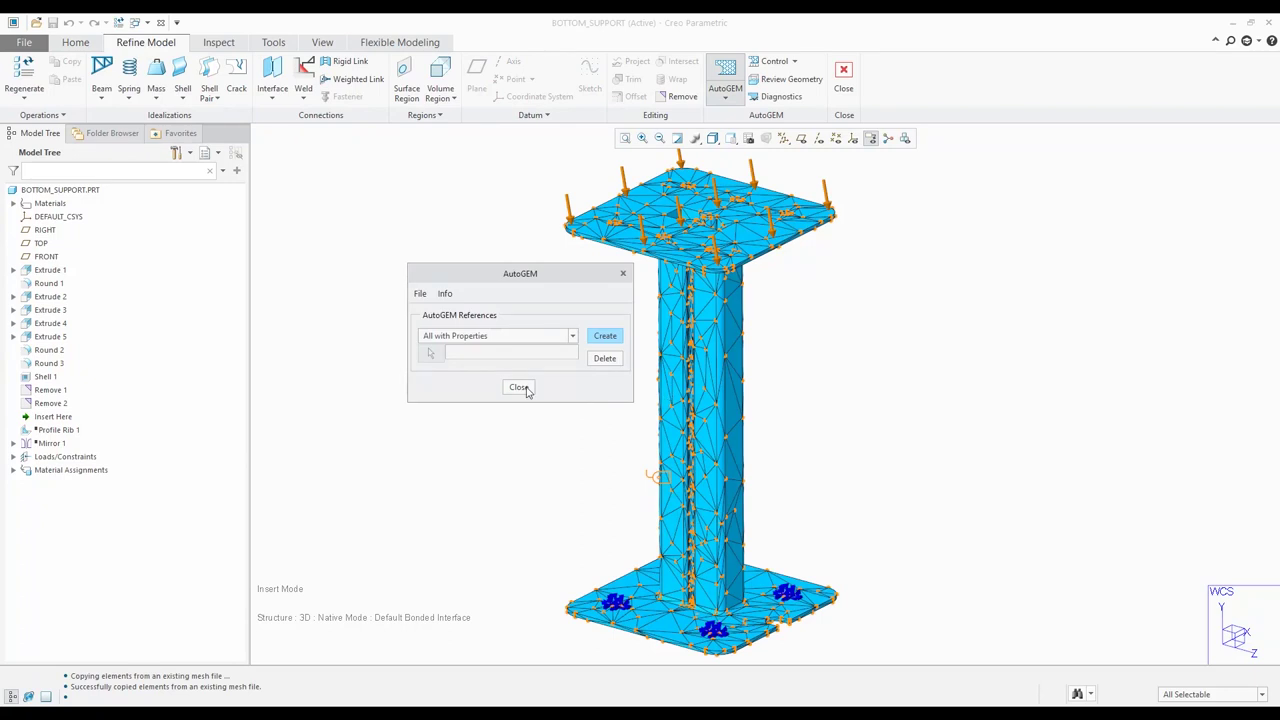
pyautogui.click(521, 388)
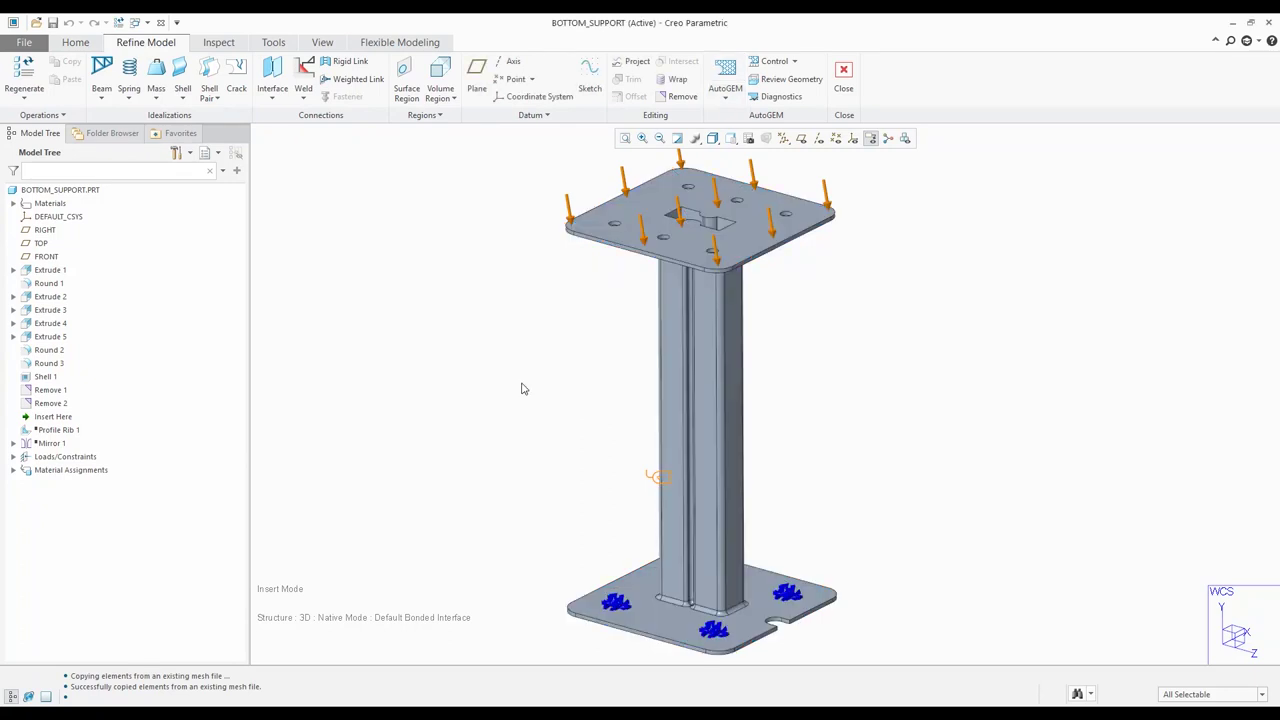
# - Define a static analysis named static_1 using ConstraintSet1, LoadSet1 and the Single-Pass Adaptive method
pyautogui.click(79, 43)
pyautogui.click(576, 82)
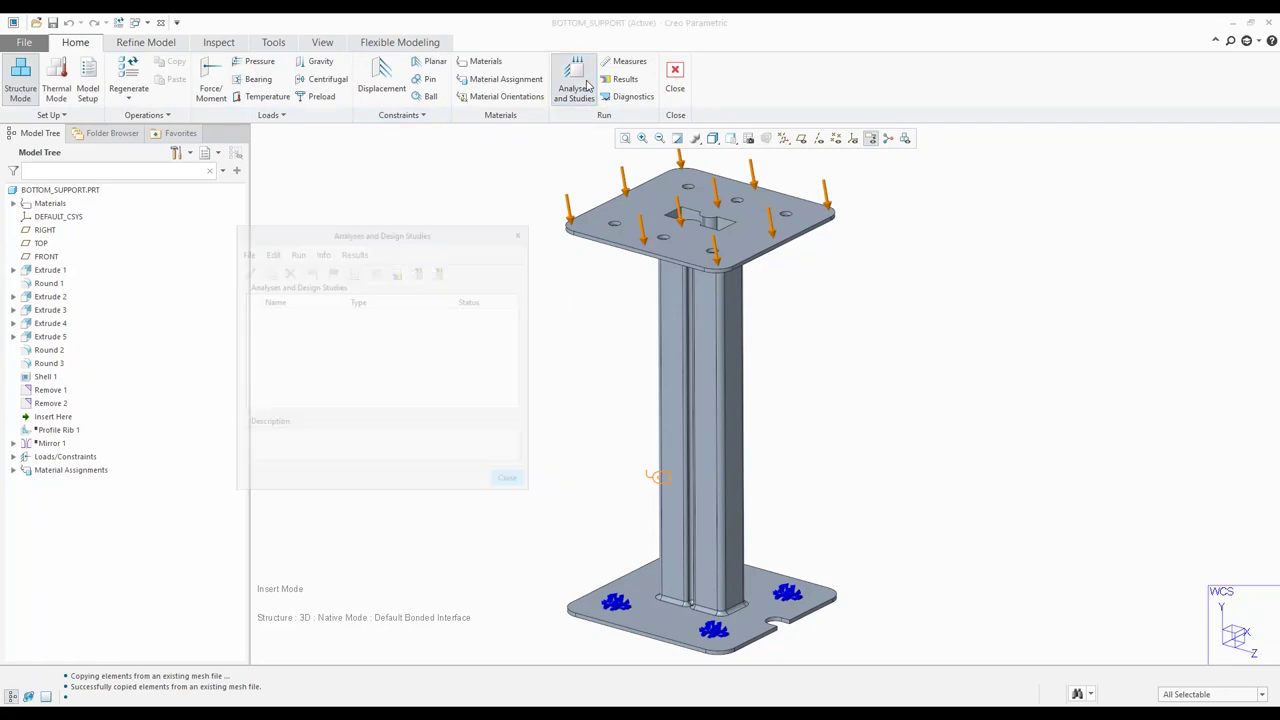
pyautogui.click(246, 252)
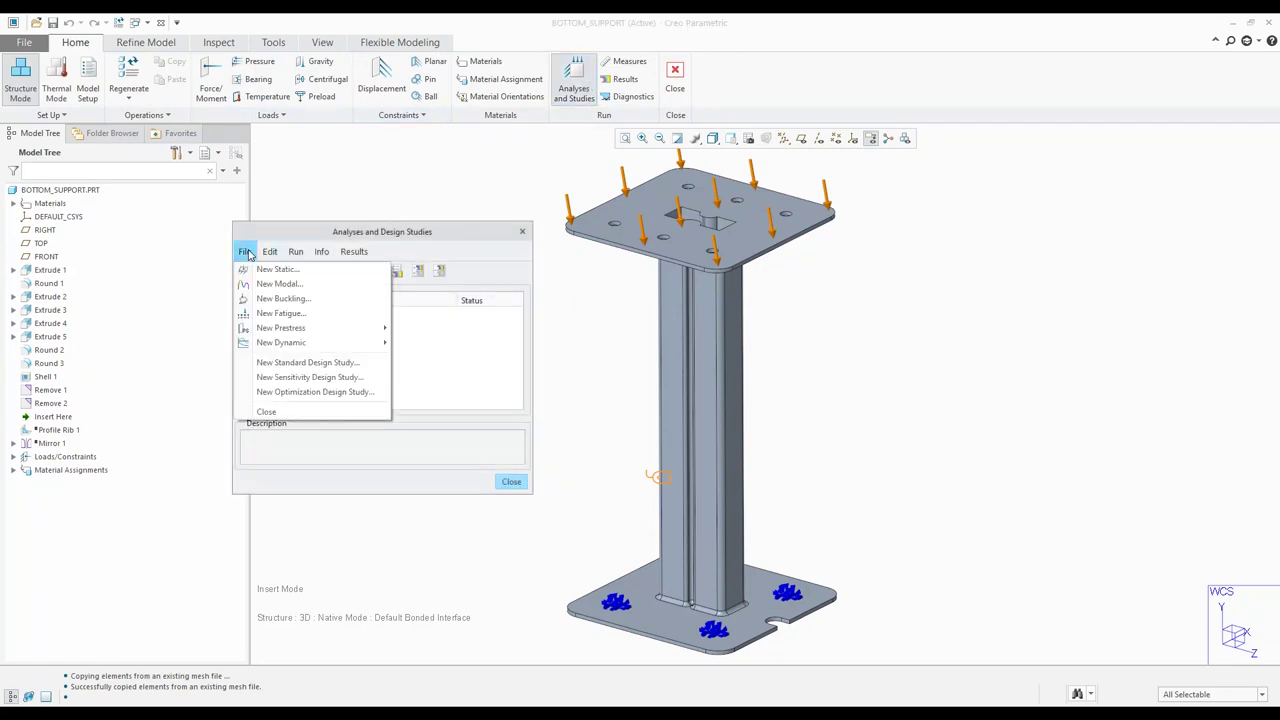
pyautogui.click(258, 270)
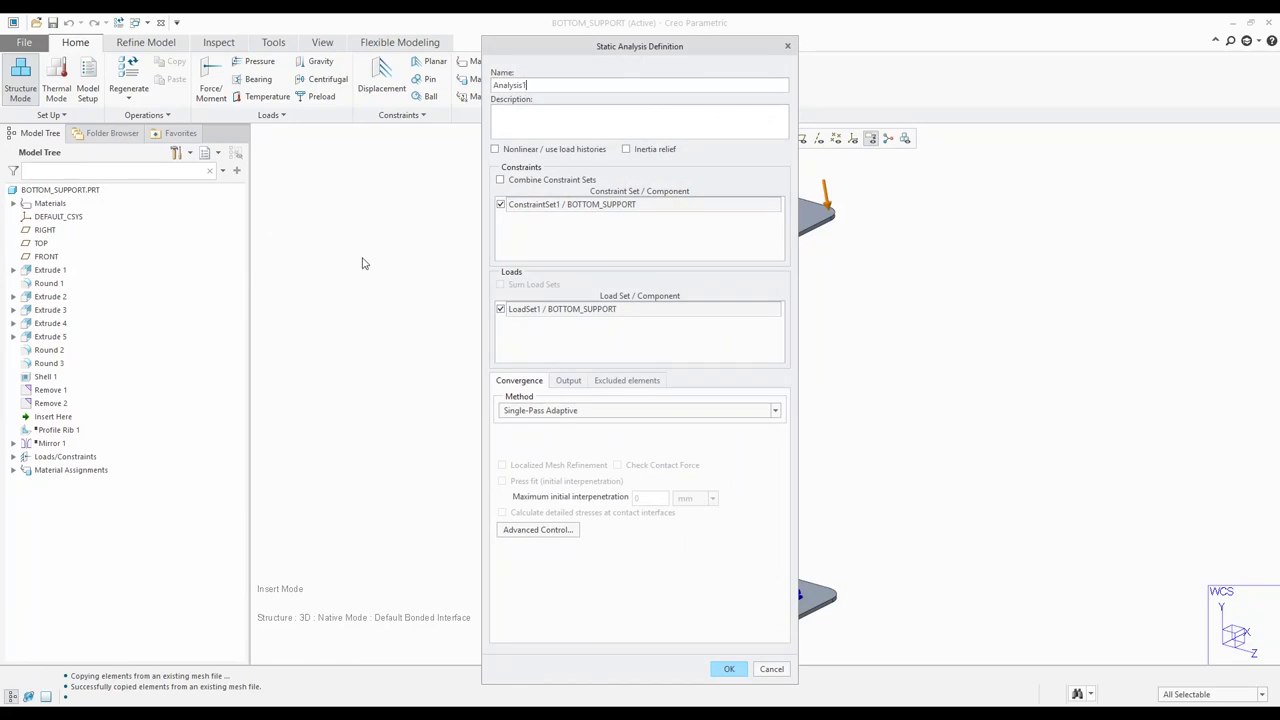
pyautogui.moveTo(545, 85); pyautogui.dragTo(473, 86)
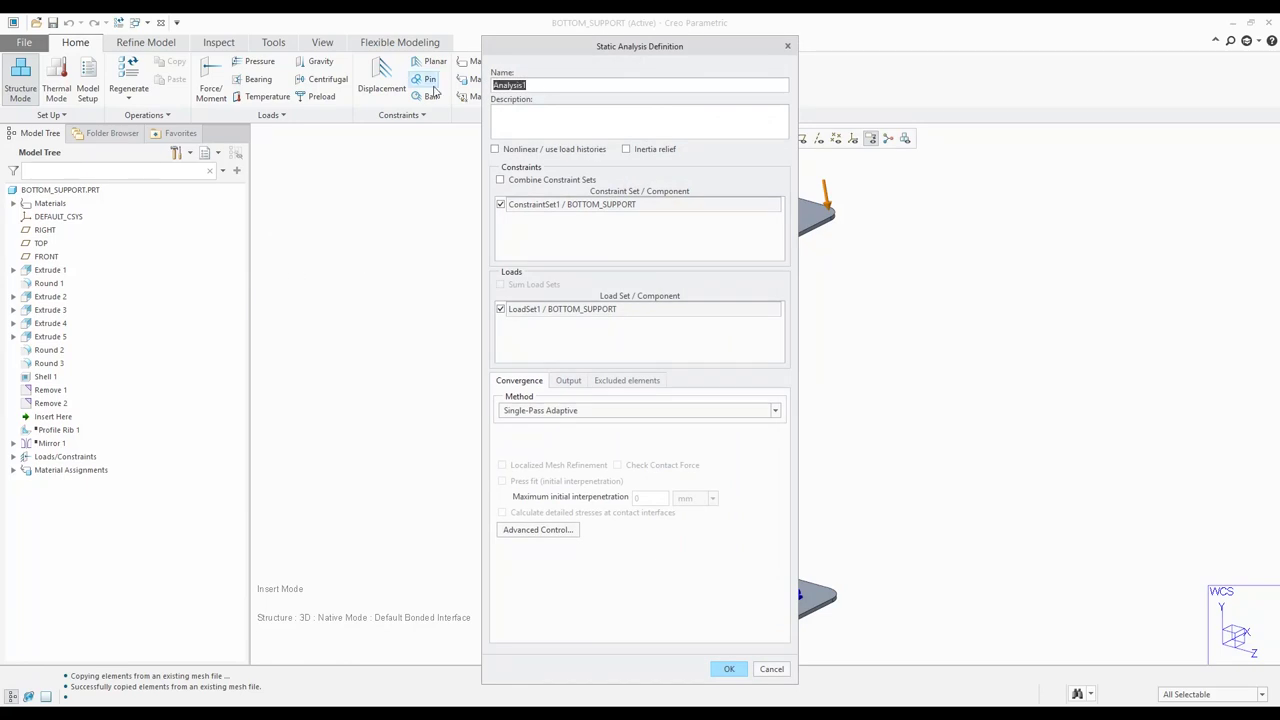
pyautogui.write('st')
pyautogui.click(730, 671)
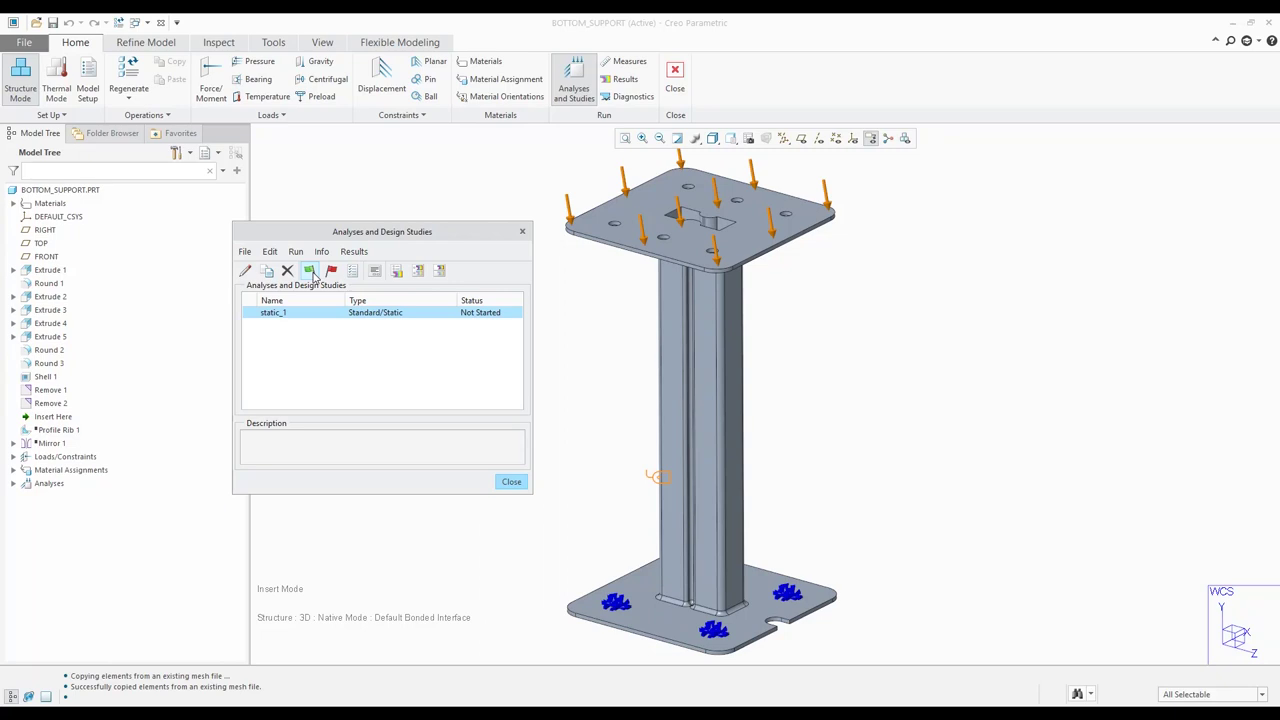
# - Run the static_1 analysis and open its results
pyautogui.click(310, 271)
pyautogui.click(664, 391)
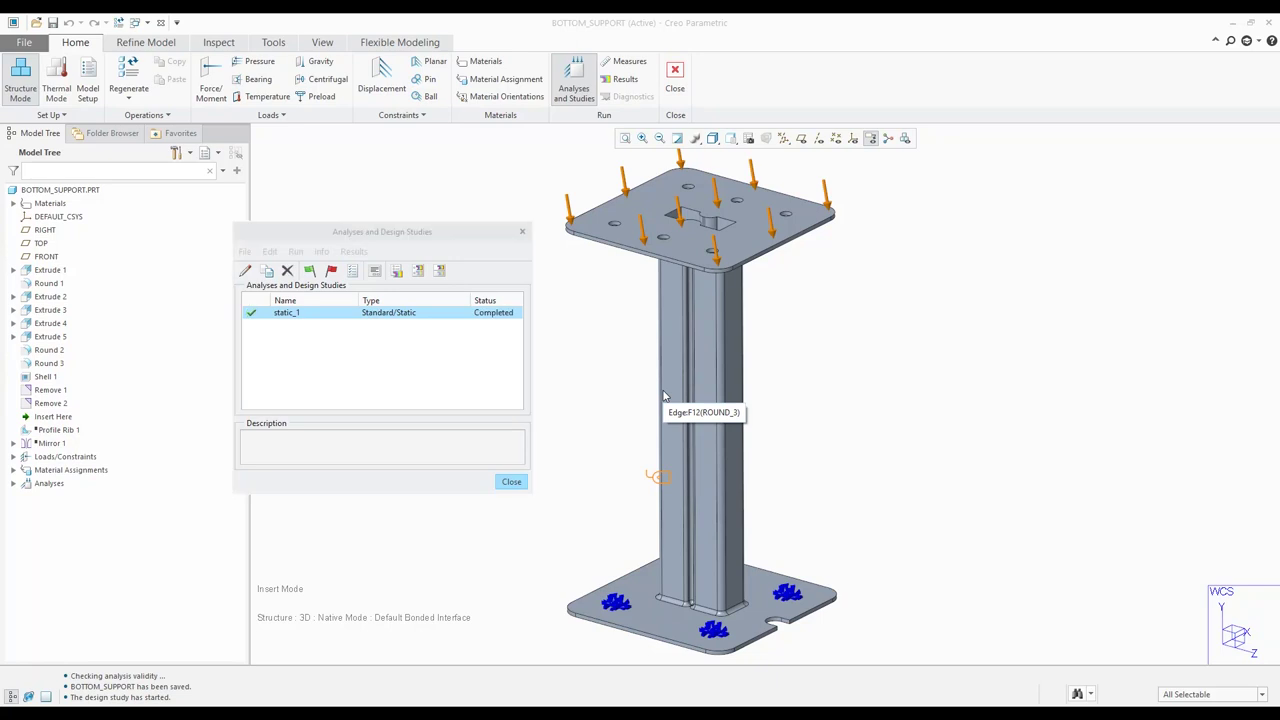
pyautogui.click(420, 272)
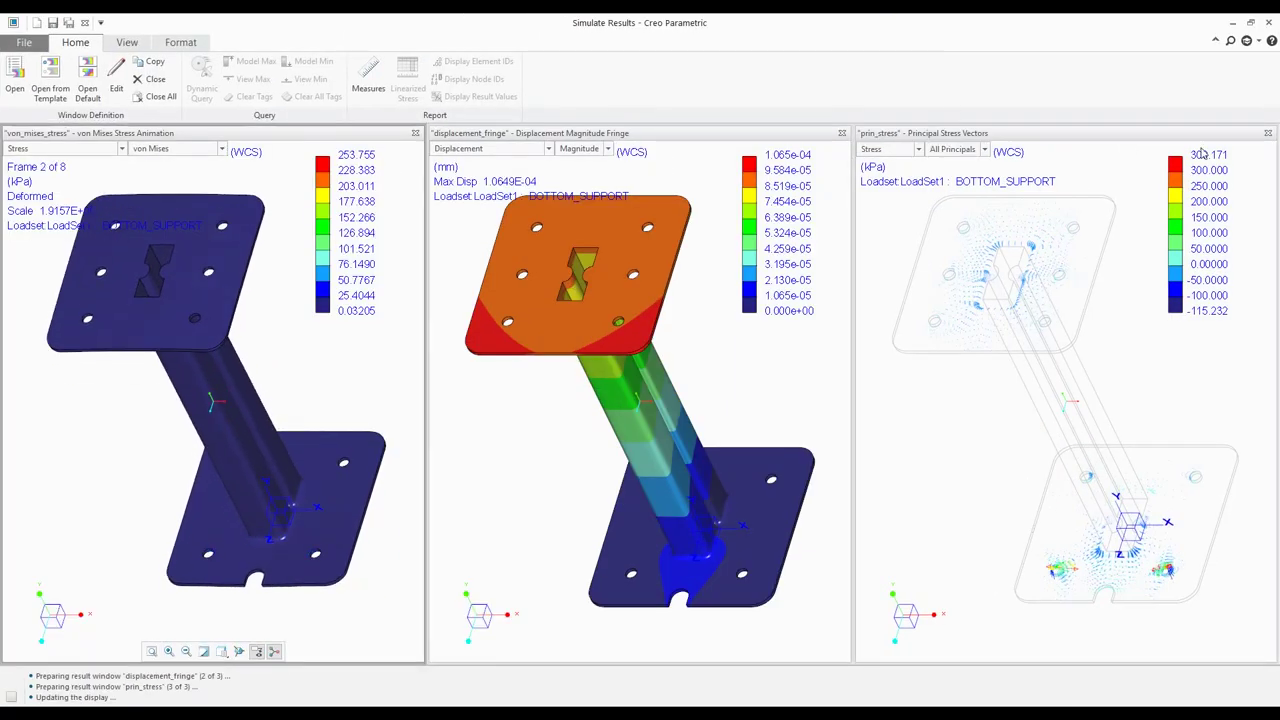
# - Close the principal stress vectors window and inspect the von Mises and displacement plots from the side
pyautogui.click(1267, 133)
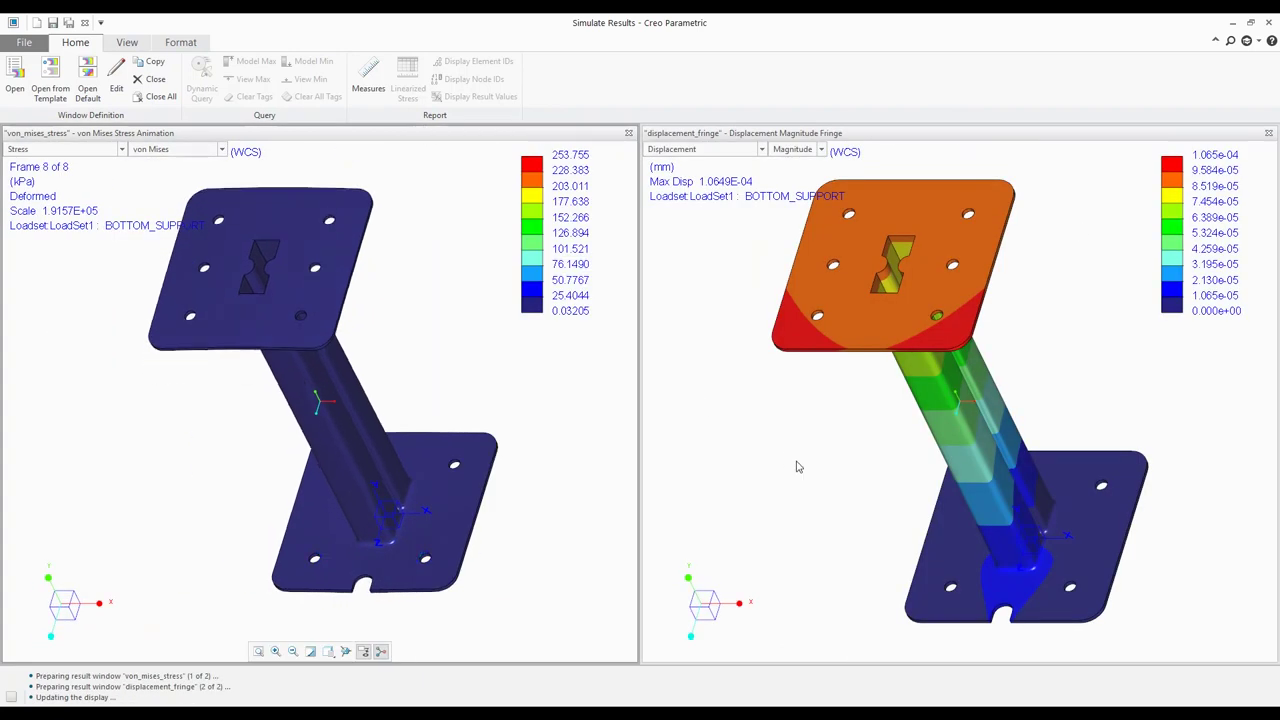
pyautogui.moveTo(795, 466); pyautogui.dragTo(985, 440, button='middle')
pyautogui.moveTo(335, 498); pyautogui.dragTo(449, 416, button='middle')
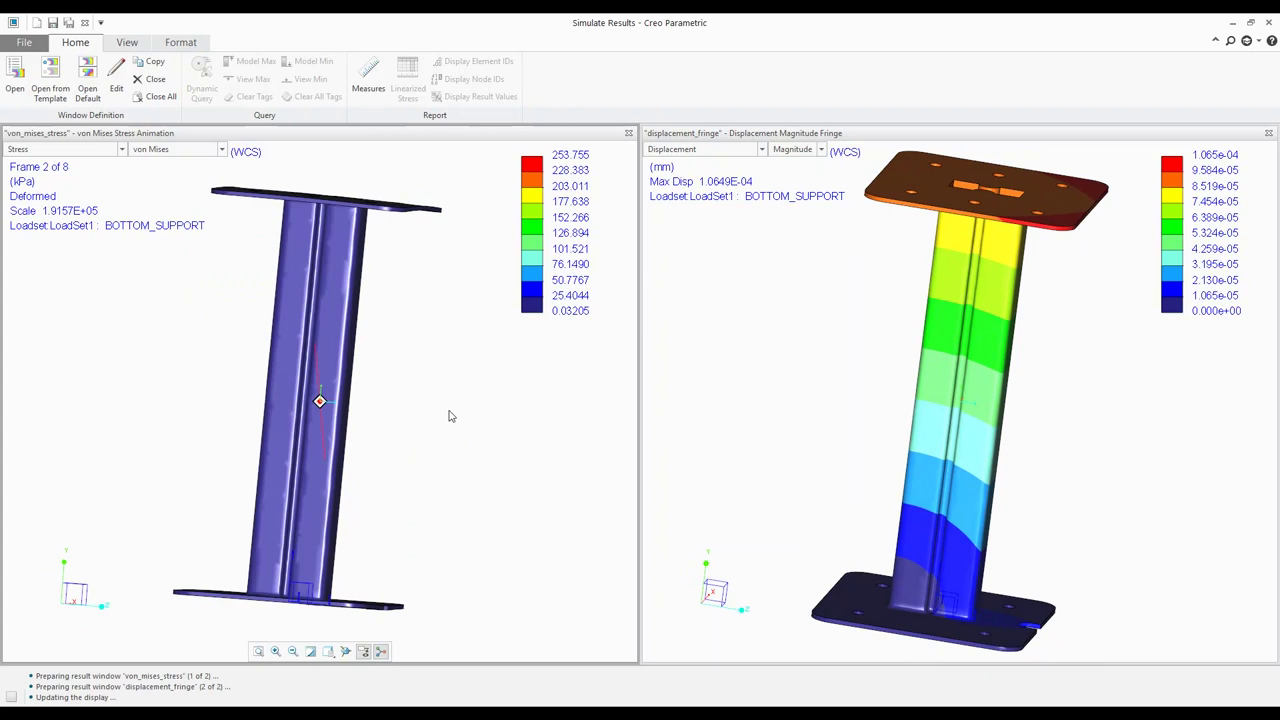
# - Turn off animation for the von Mises stress result and redisplay it
pyautogui.click(120, 80)
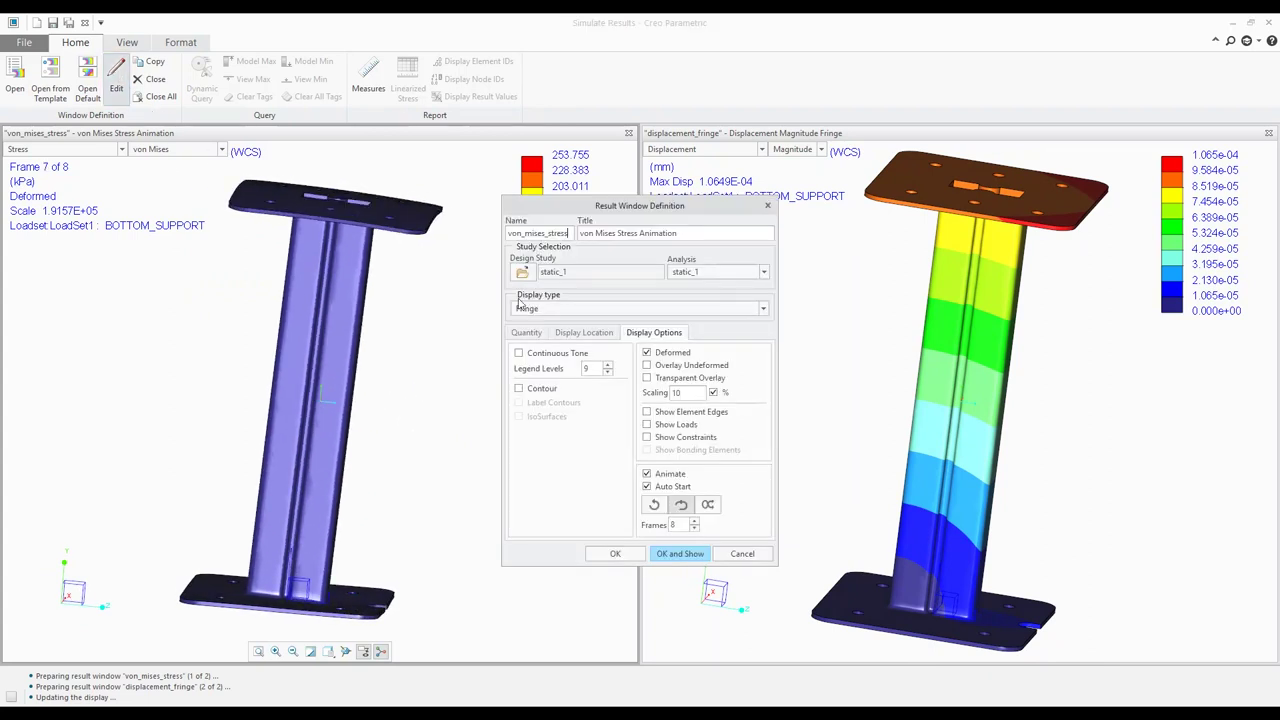
pyautogui.click(660, 474)
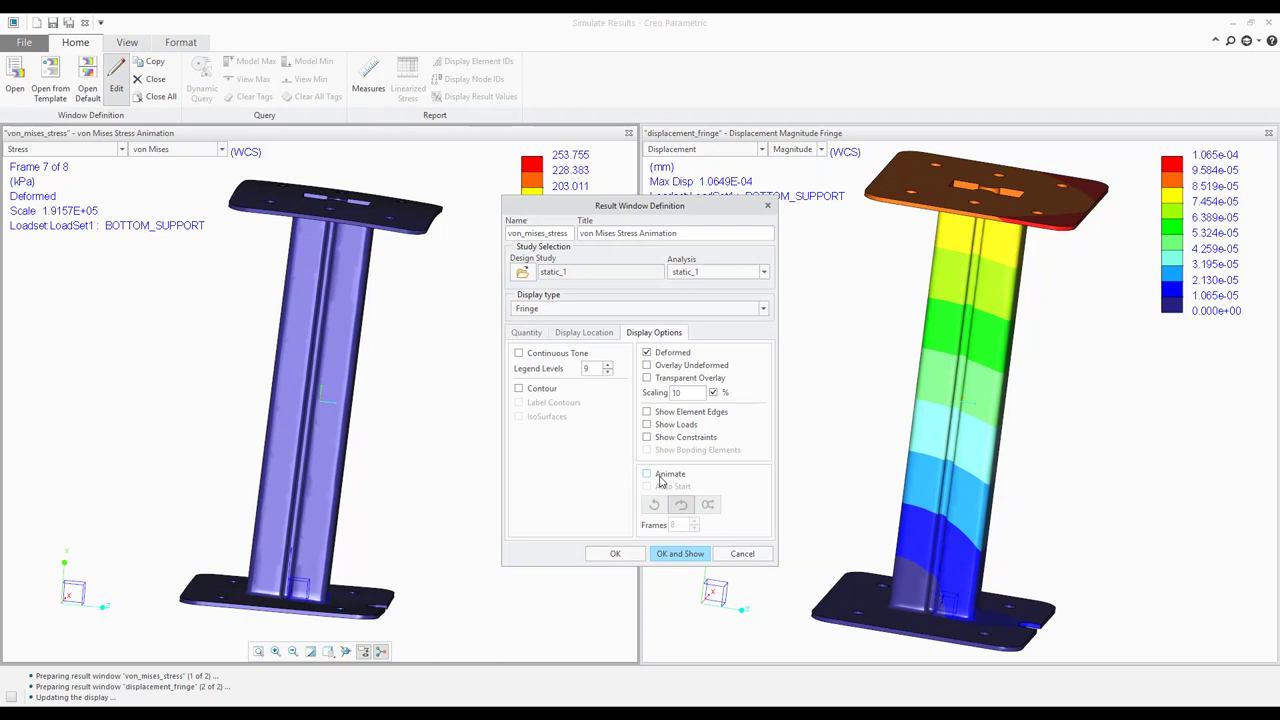
pyautogui.click(674, 556)
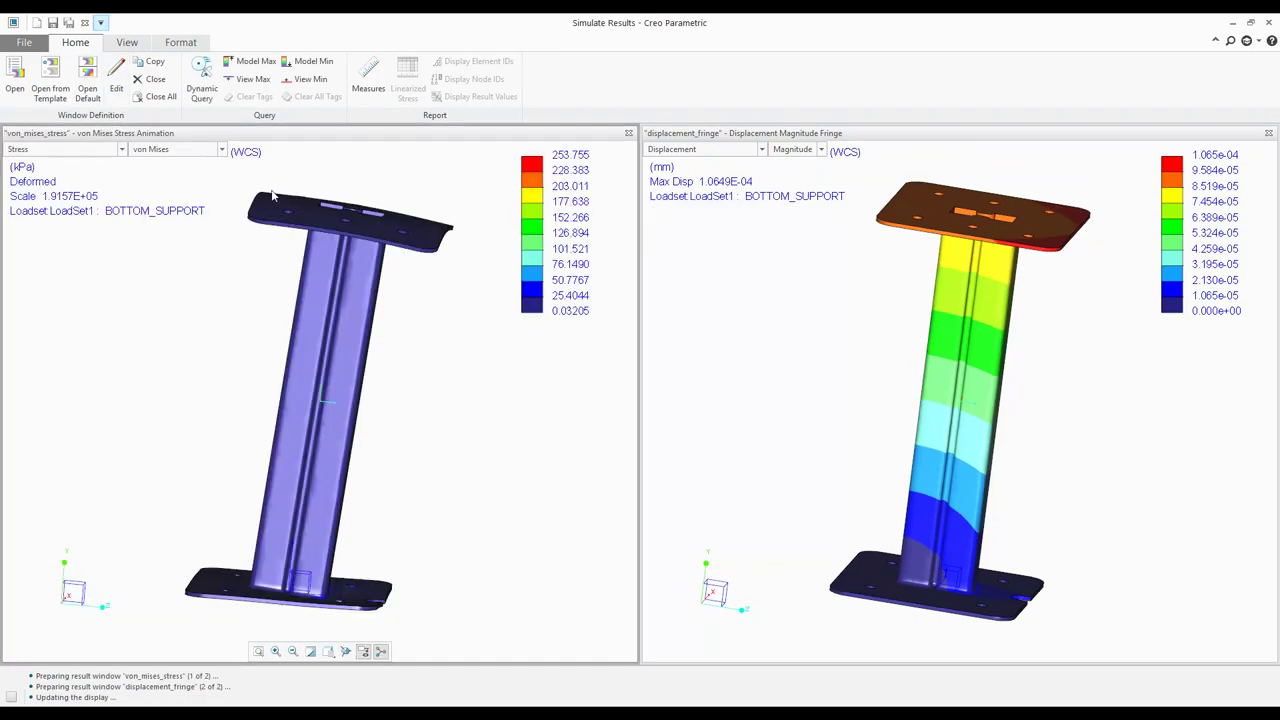
# - Locate the maximum von Mises stress and examine the area around the base plate hole
pyautogui.click(253, 79)
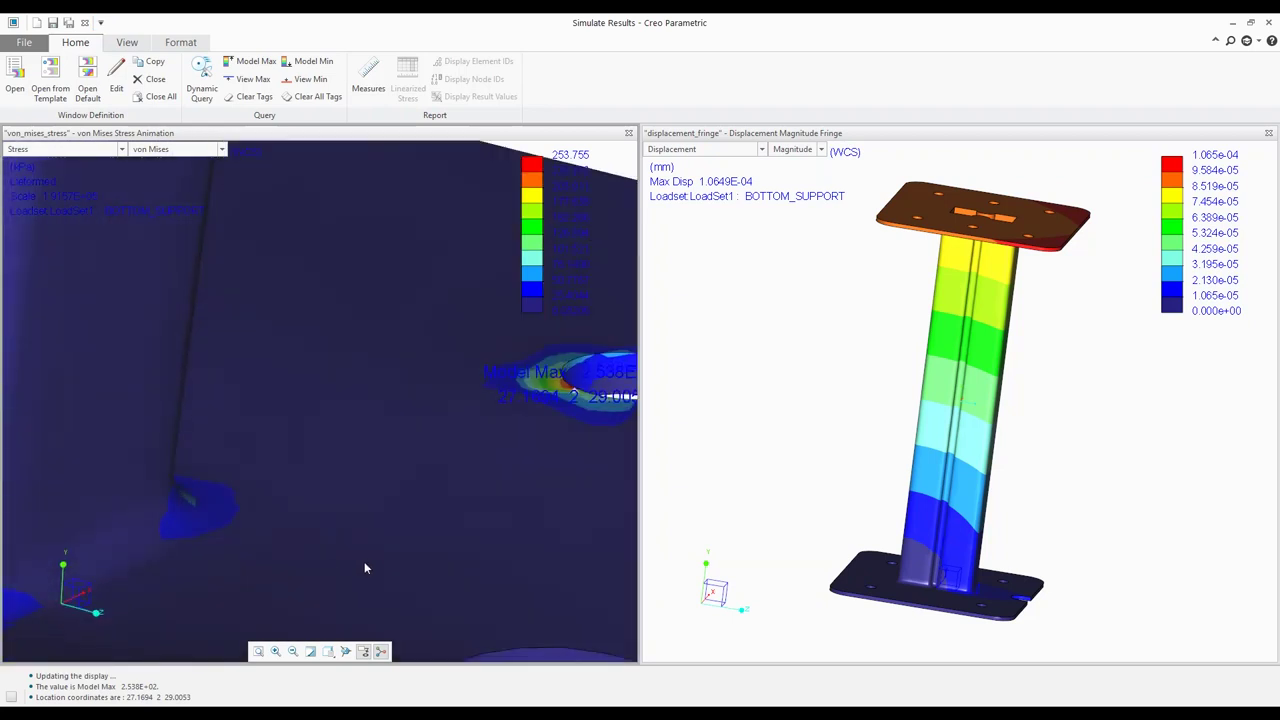
pyautogui.keyDown('shift'); pyautogui.moveTo(511, 540); pyautogui.dragTo(281, 577, button='middle'); pyautogui.keyUp('shift')
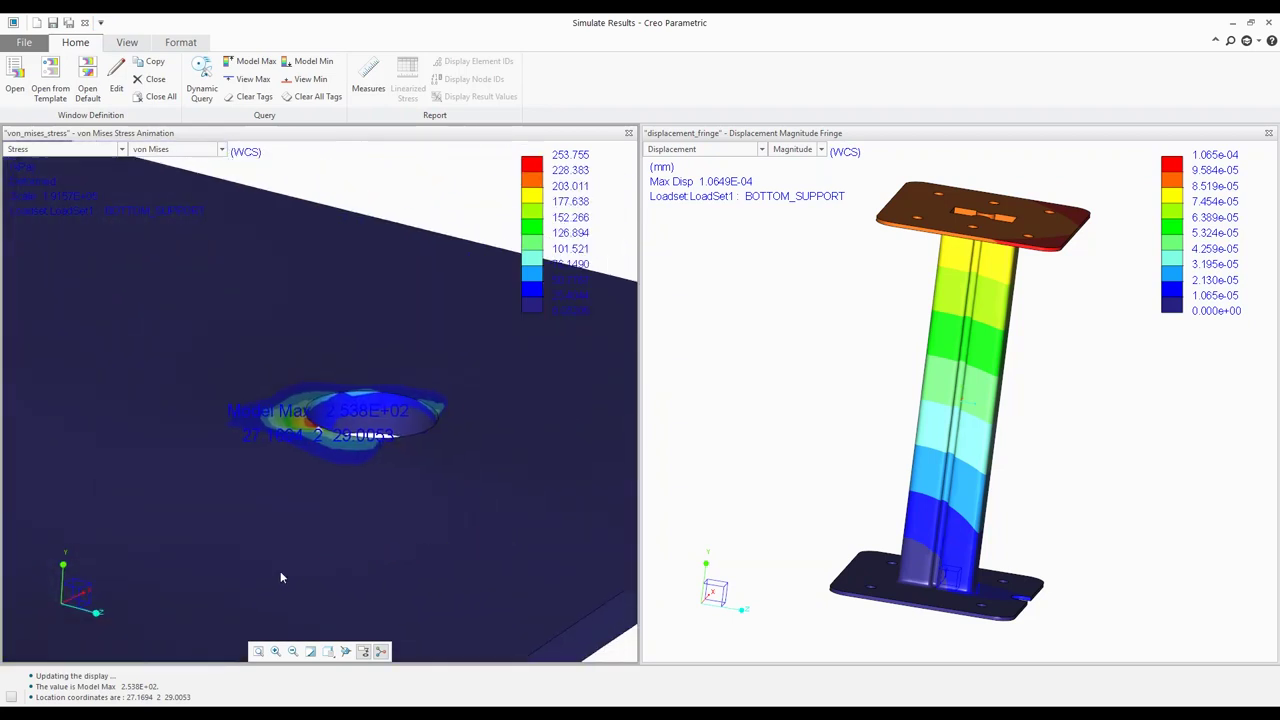
pyautogui.click(766, 389)
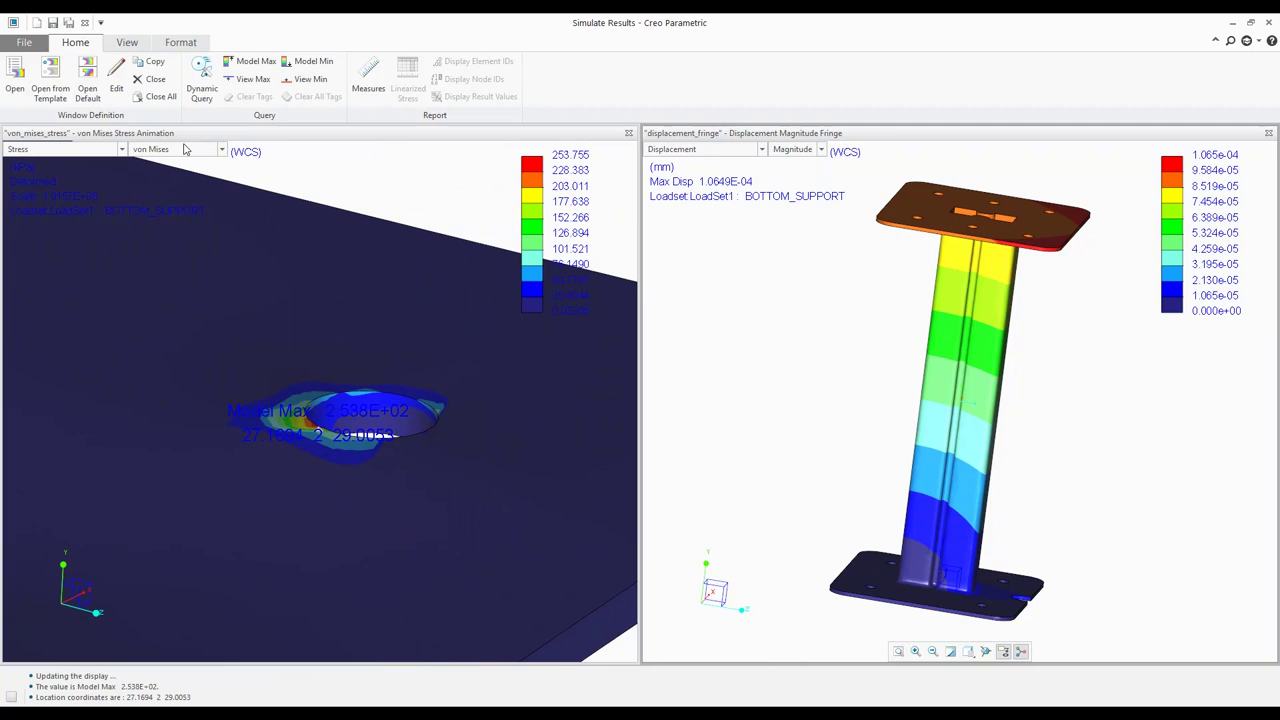
# - Redisplay the displacement fringe result with continuous tone and the deformed shape, and close the von Mises stress window
pyautogui.click(116, 78)
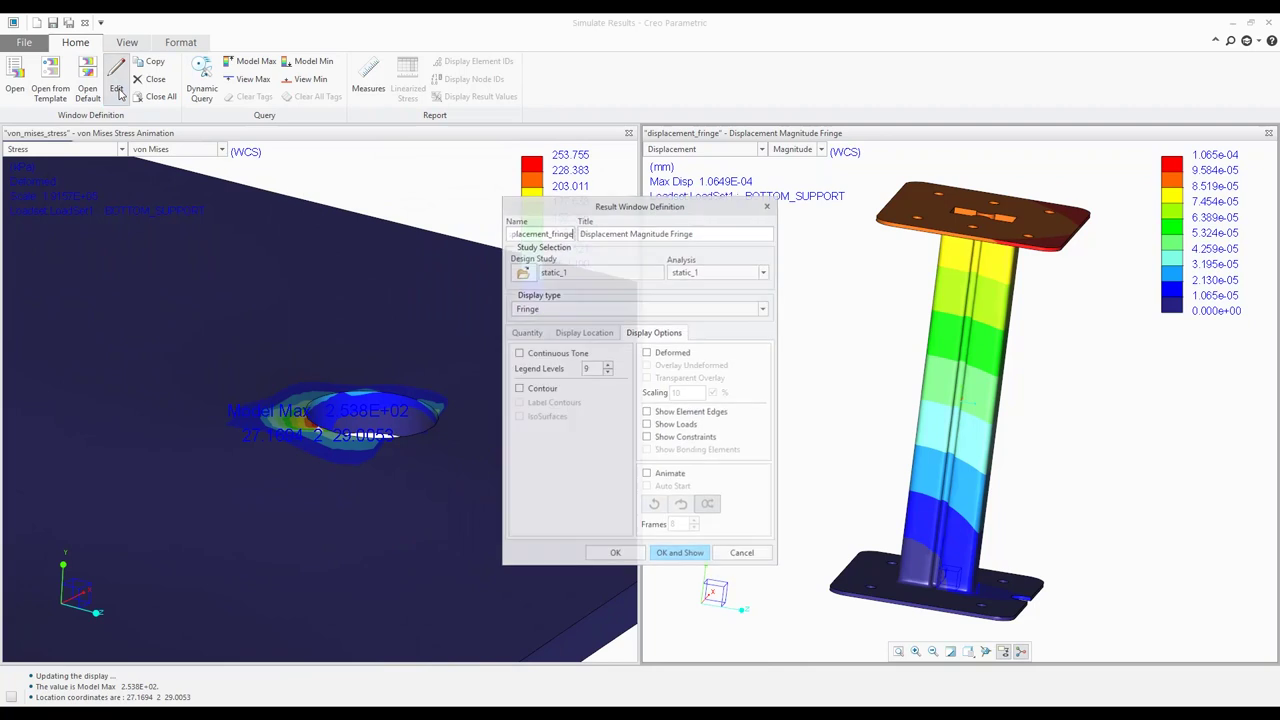
pyautogui.click(686, 357)
pyautogui.click(571, 356)
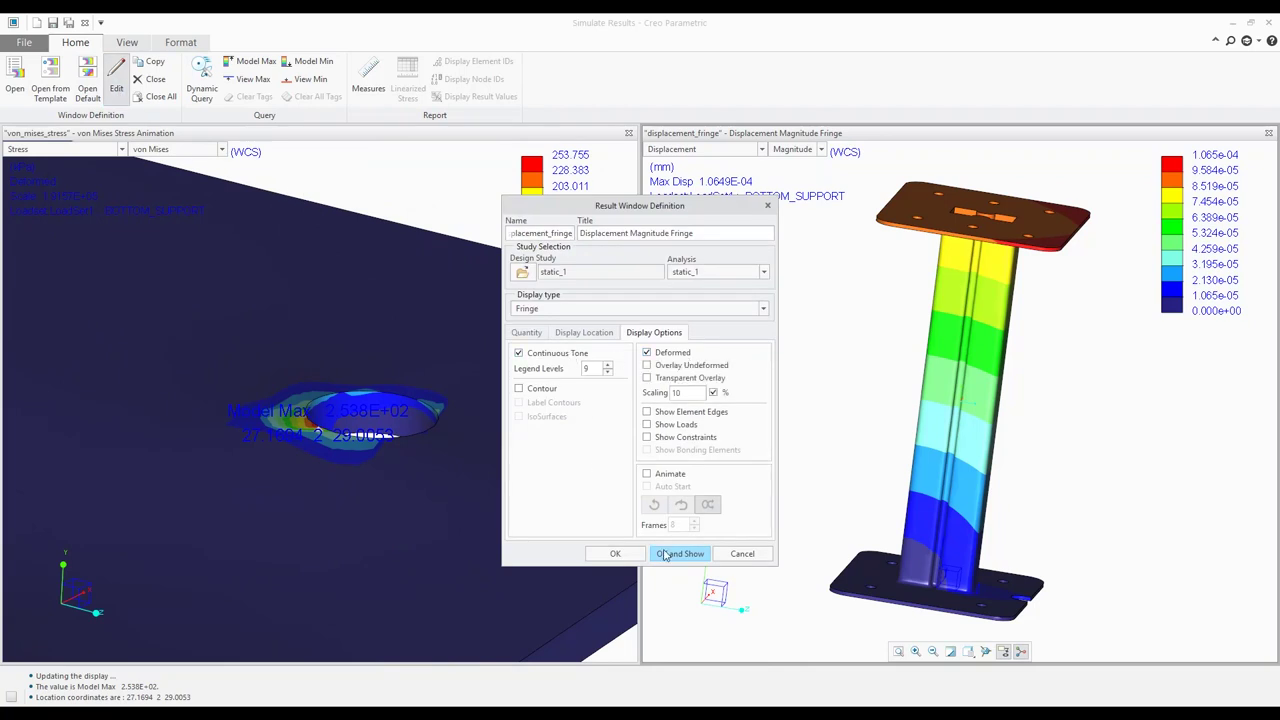
pyautogui.click(666, 553)
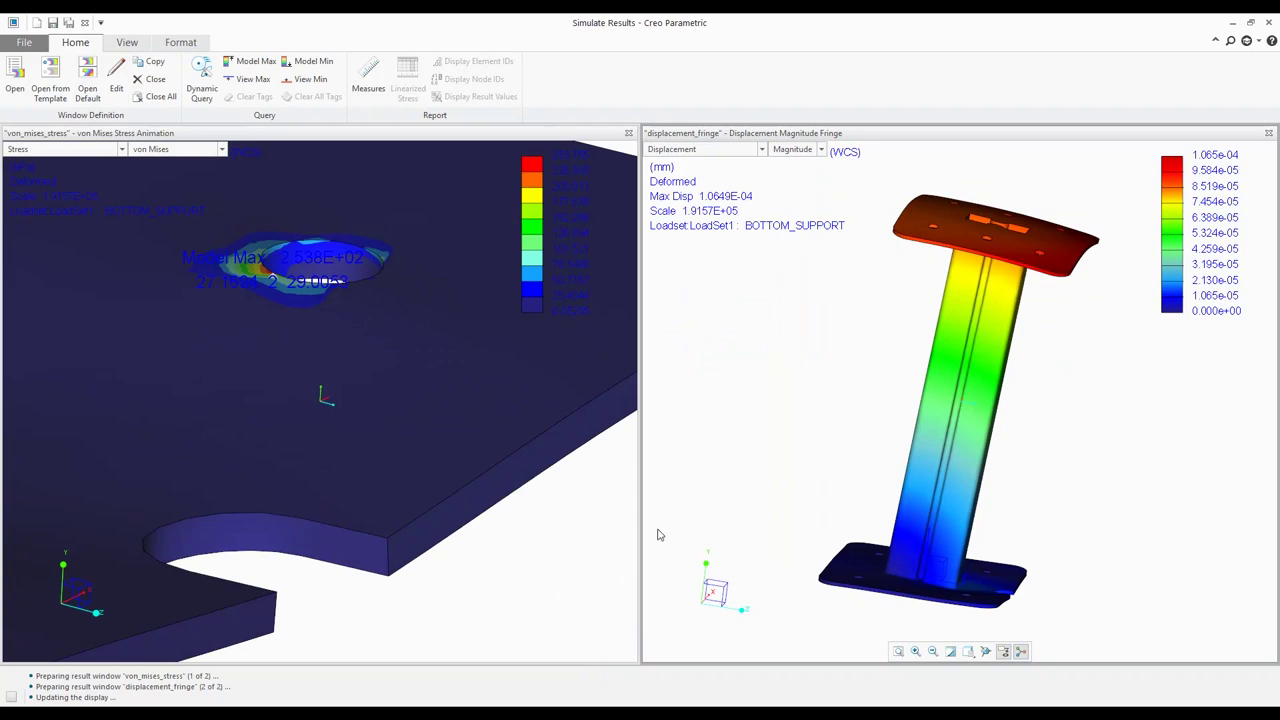
pyautogui.click(628, 133)
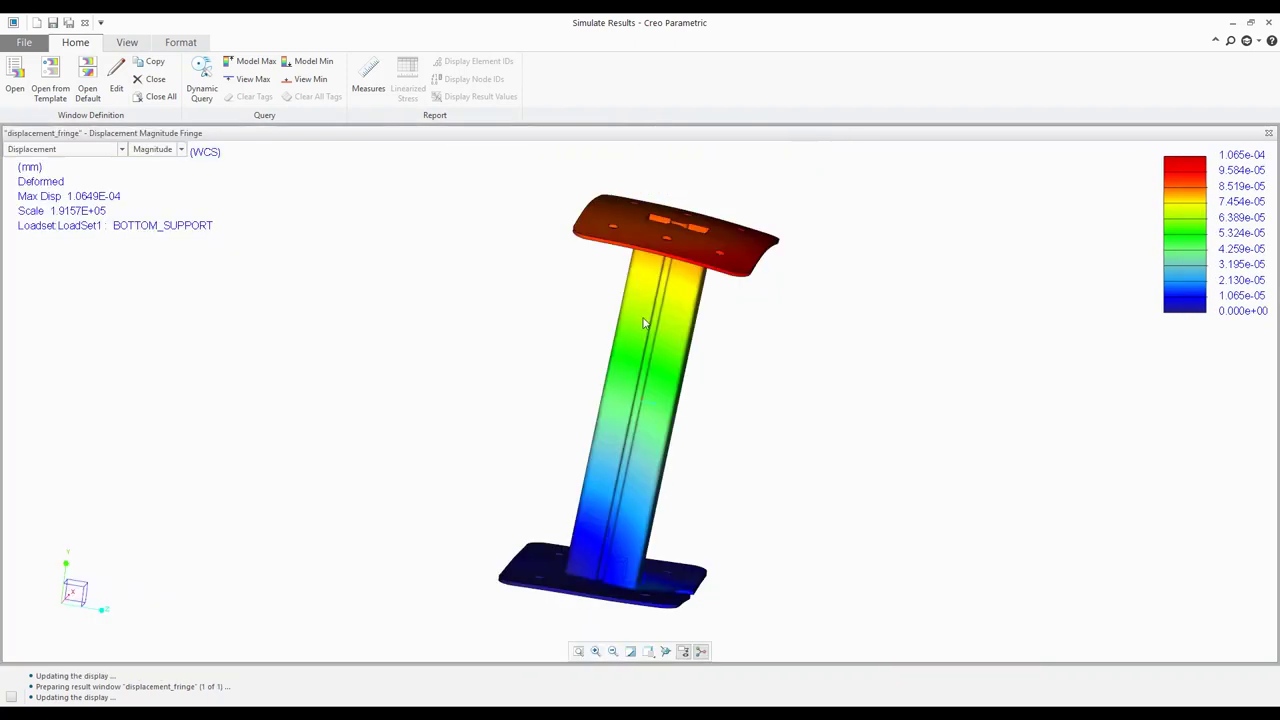
# - Apply an isosurface cutting surface at 50 % depth to the displacement result
pyautogui.click(126, 42)
pyautogui.click(455, 75)
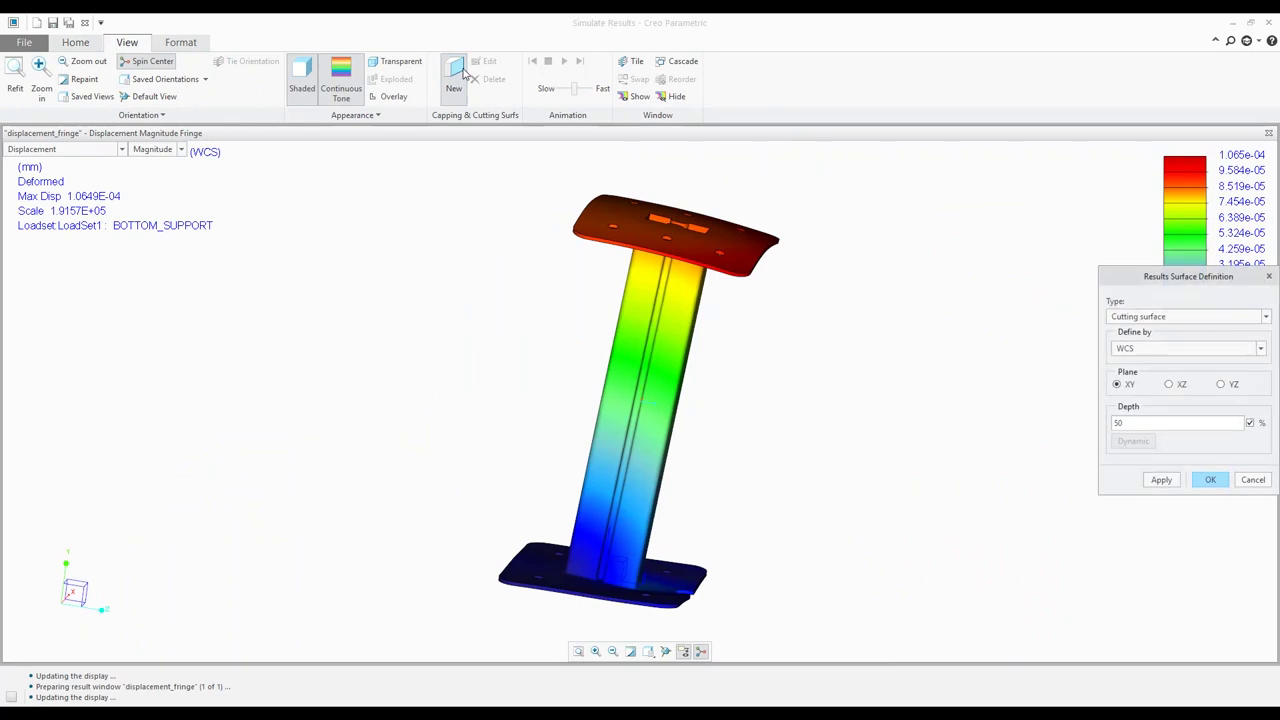
pyautogui.click(1136, 350)
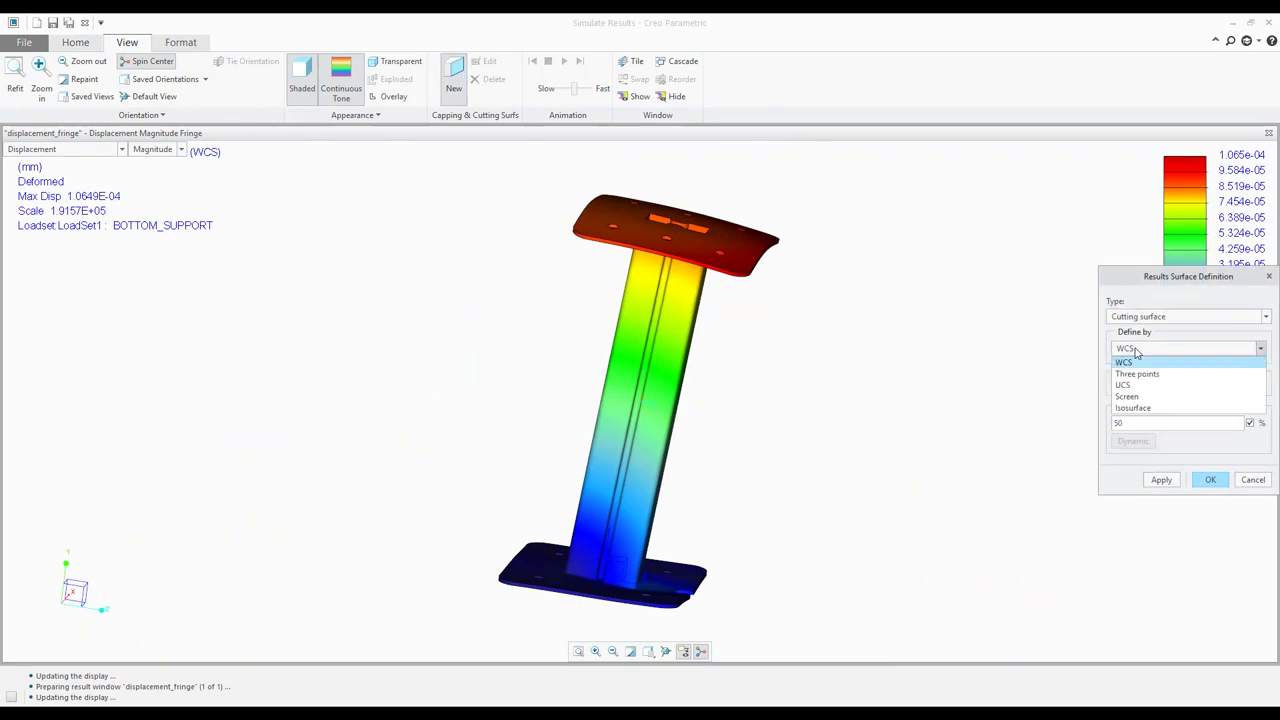
pyautogui.click(1128, 408)
pyautogui.click(1160, 451)
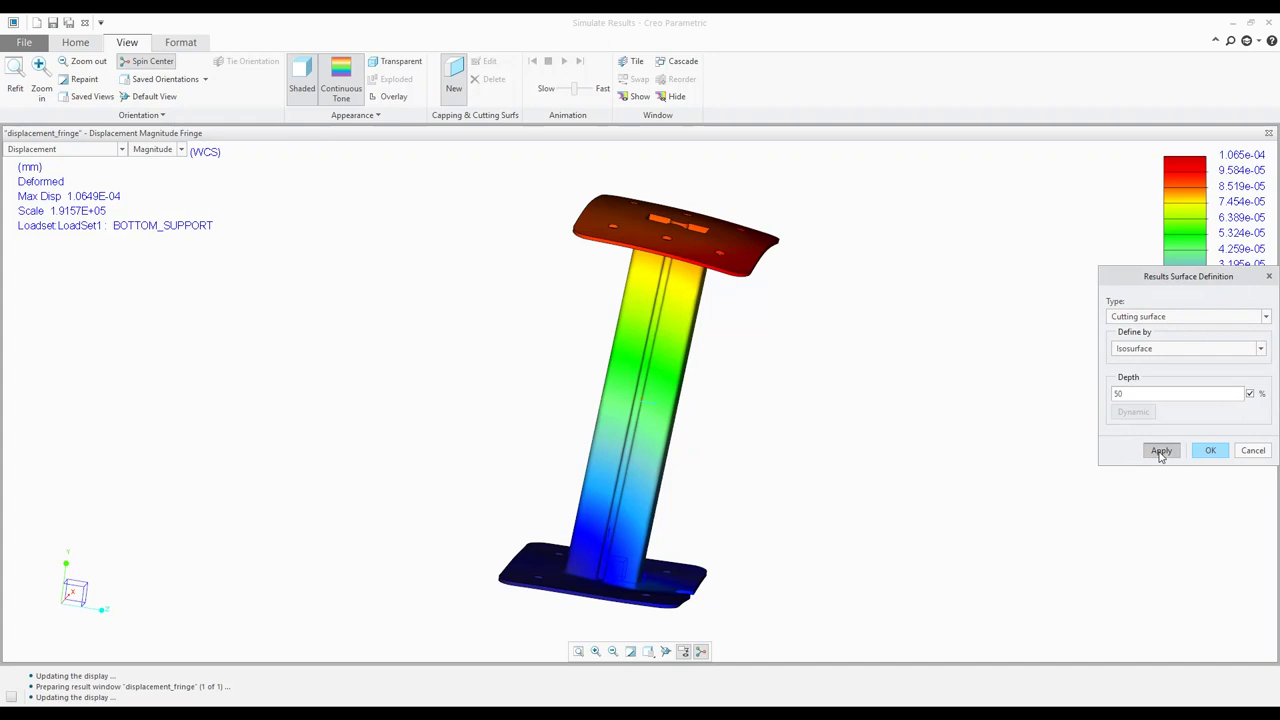
# - Vary the isosurface depth dynamically to about 9.46 % while inspecting the support, and accept the cutting surface
pyautogui.click(1133, 411)
pyautogui.moveTo(811, 380); pyautogui.dragTo(757, 588)
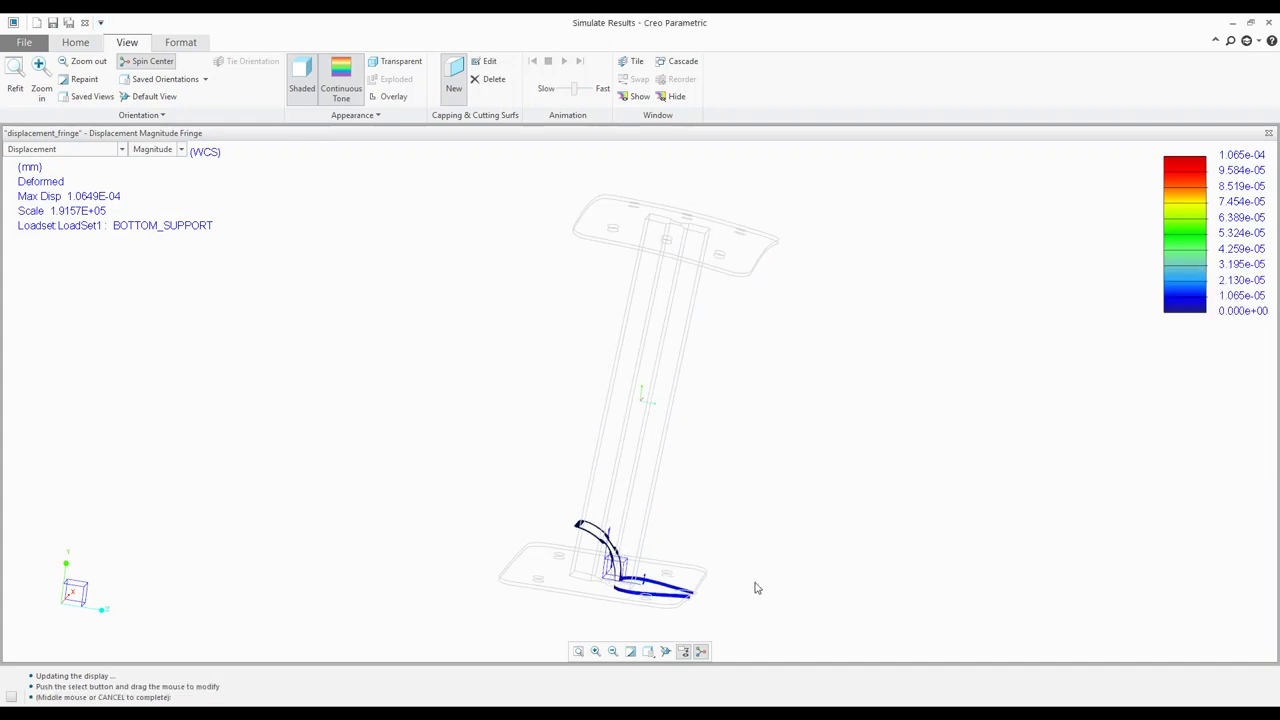
pyautogui.moveTo(749, 514); pyautogui.dragTo(699, 527, button='middle')
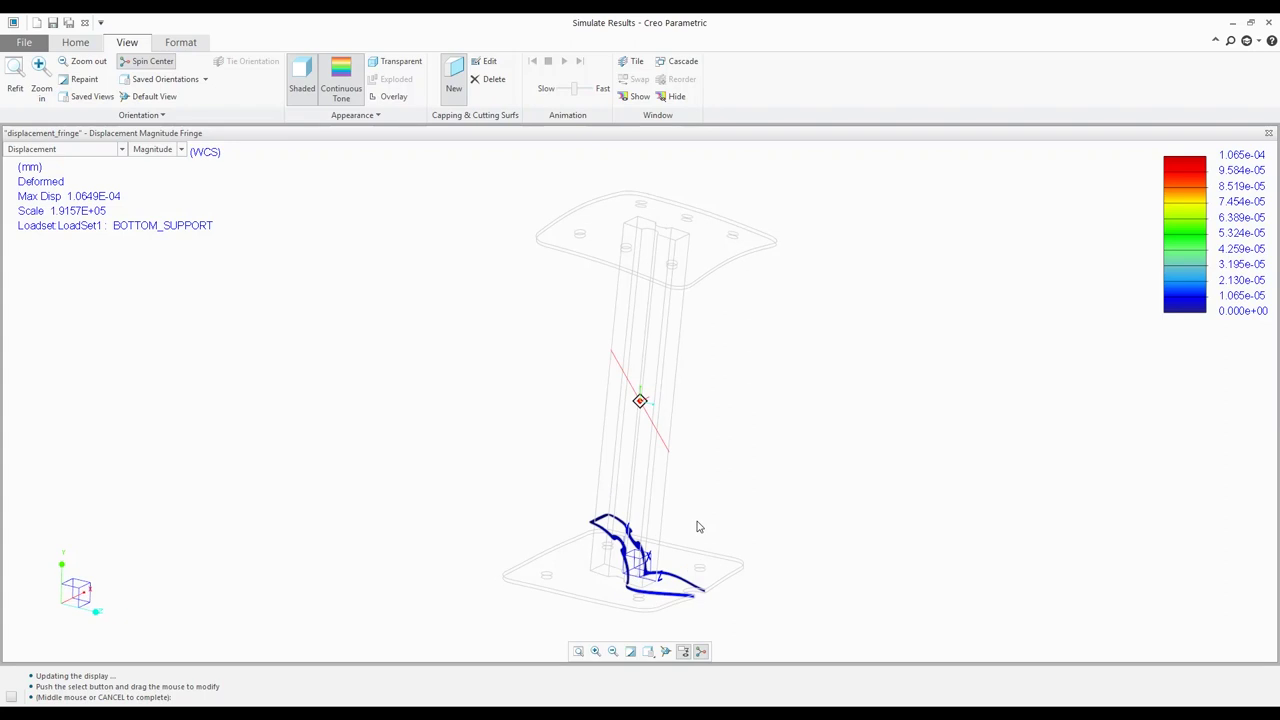
pyautogui.moveTo(803, 537)
pyautogui.mouseDown()
pyautogui.moveTo(804, 590)
pyautogui.moveTo(854, 143)
pyautogui.moveTo(783, 546)
pyautogui.moveTo(826, 508)
pyautogui.mouseUp()
pyautogui.middleClick(828, 505)
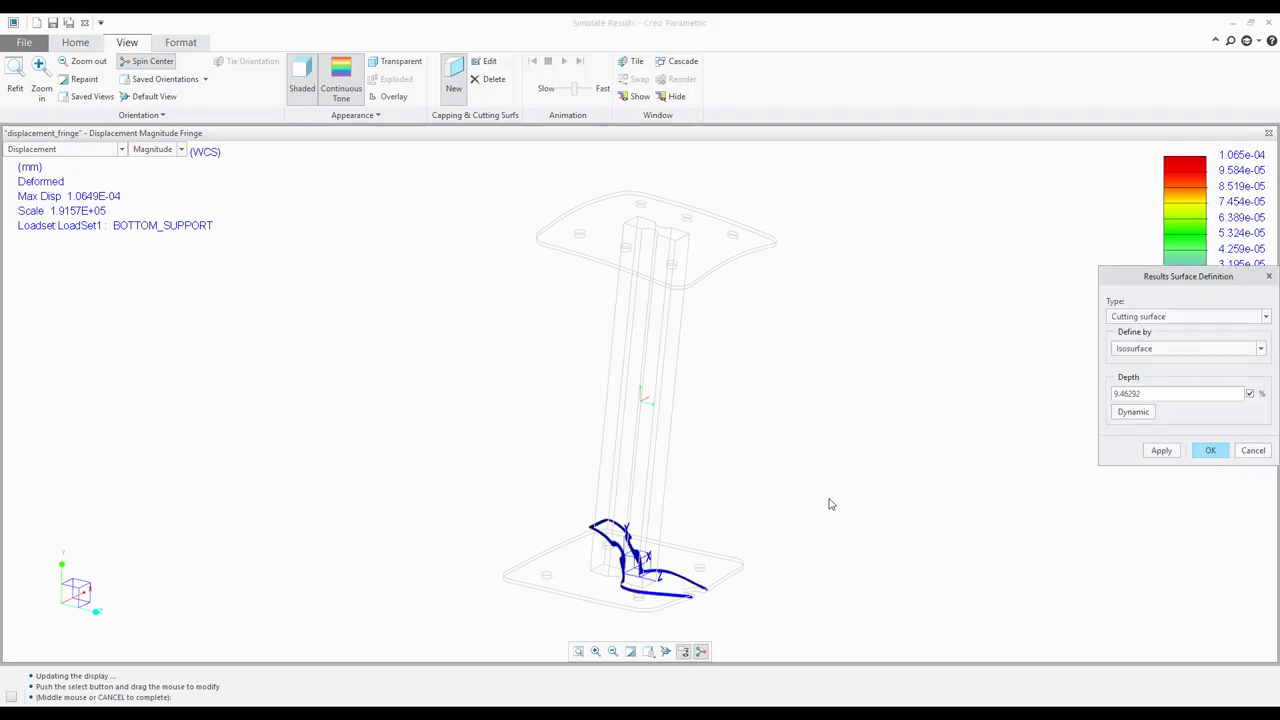
pyautogui.click(1208, 458)
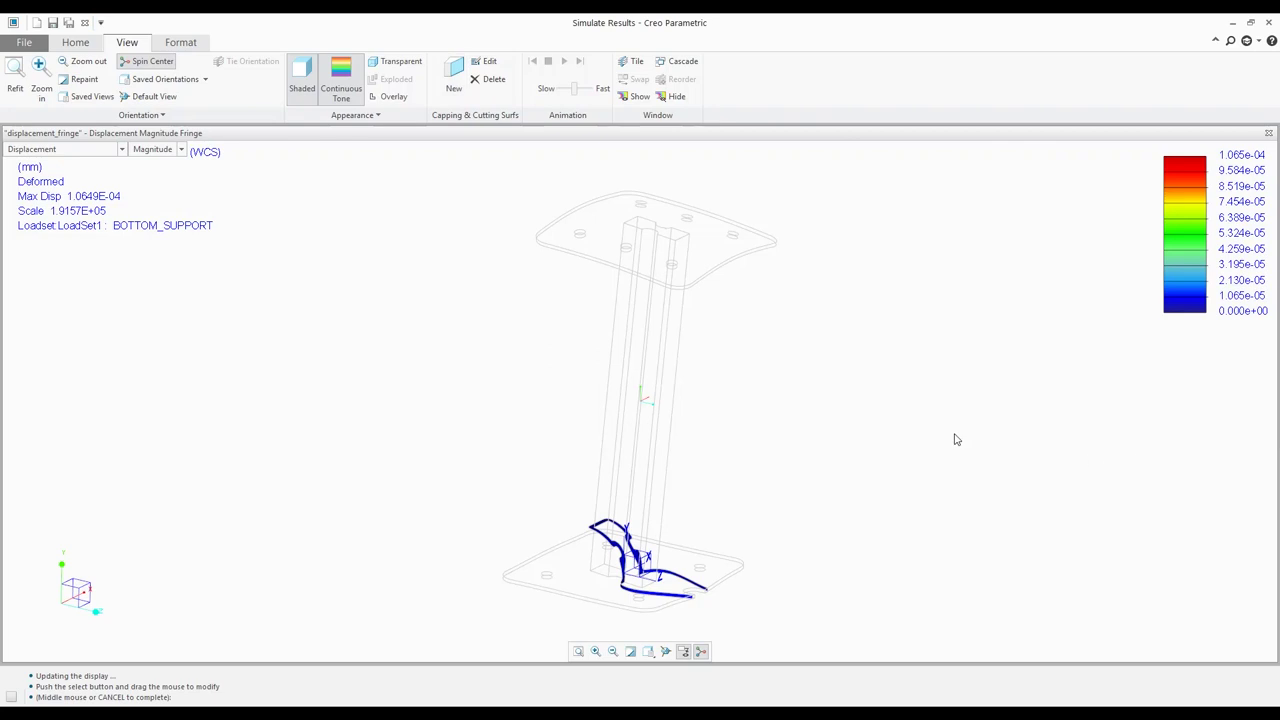
# - Exit the simulation results without saving the result windows
pyautogui.click(85, 22)
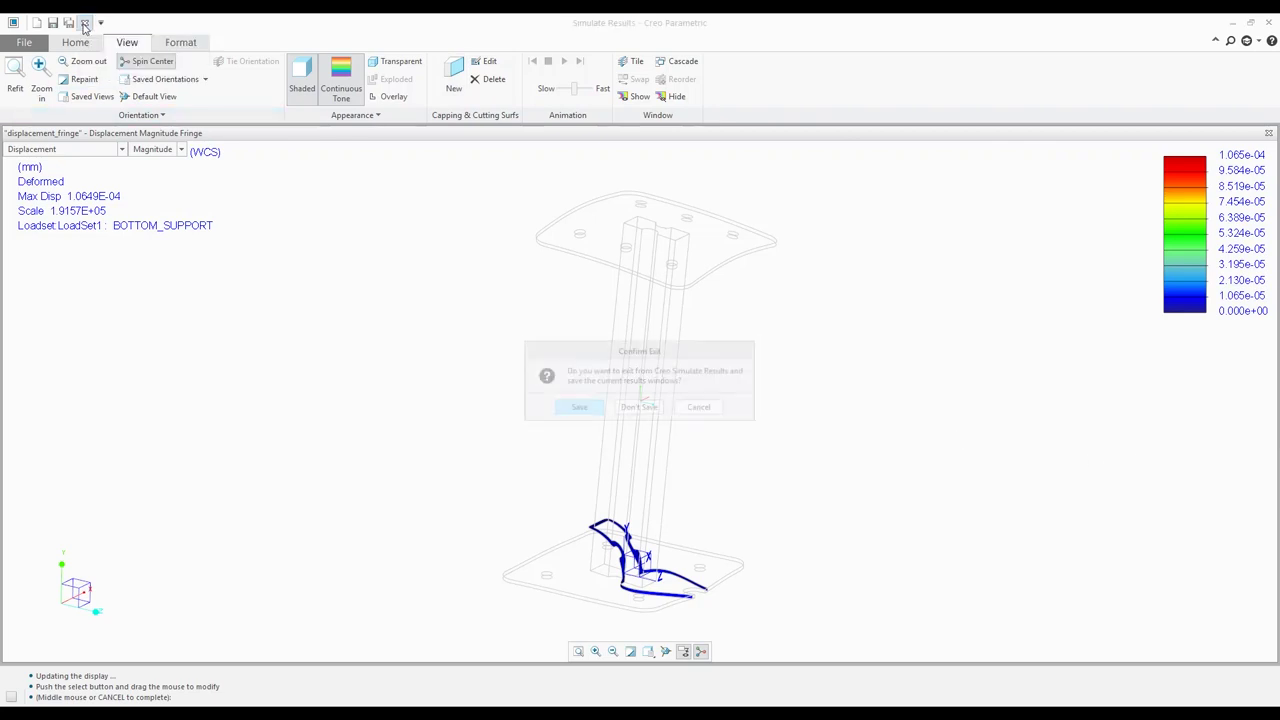
pyautogui.click(640, 409)
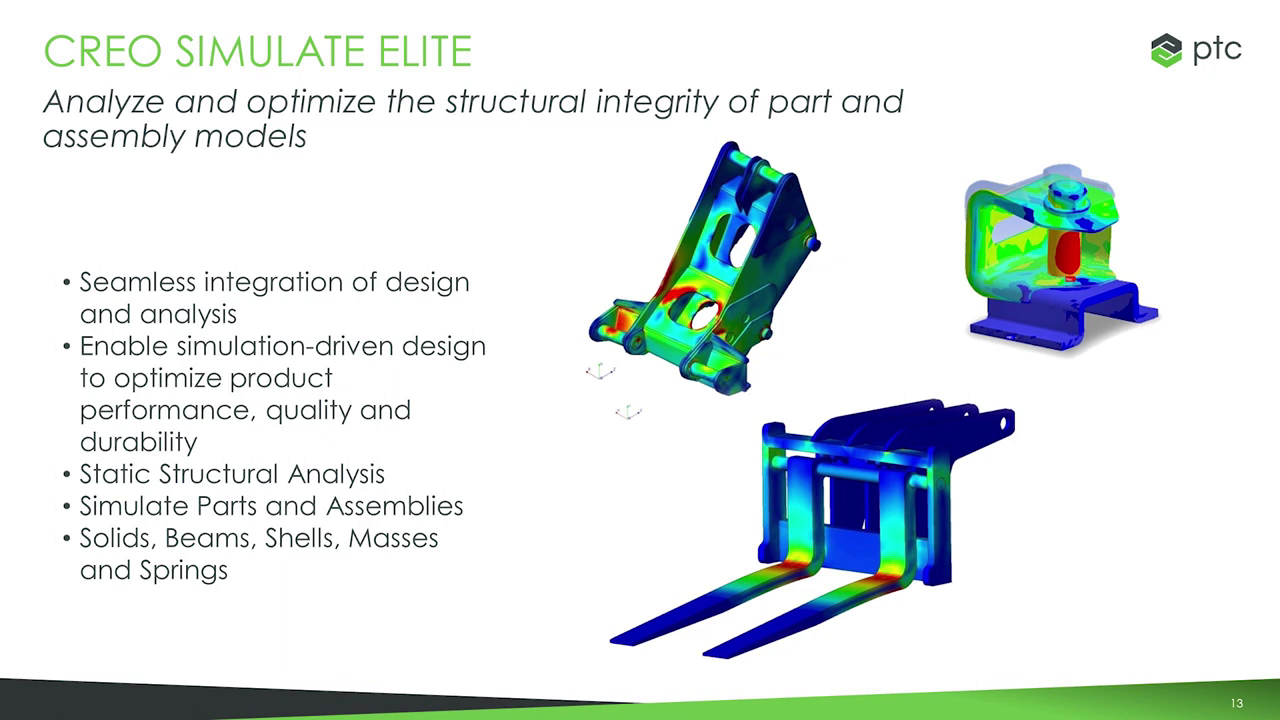
pyautogui.press('Right')
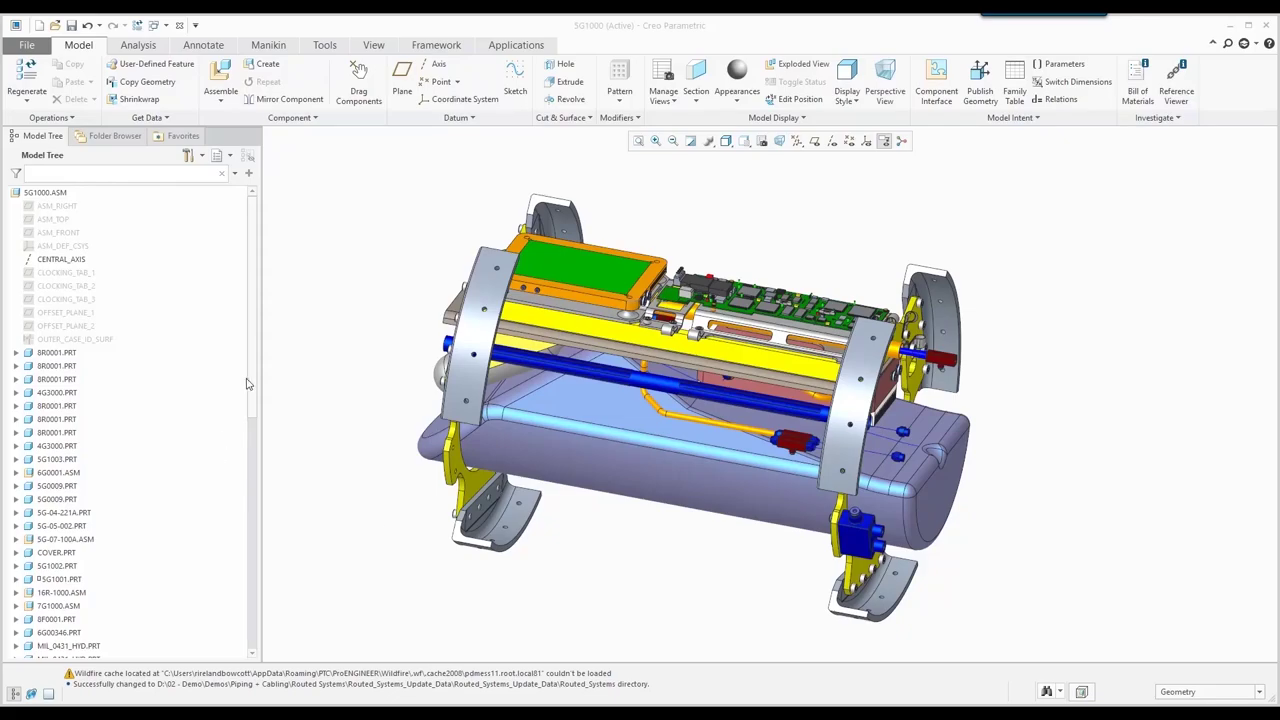
# - Open the CABLING_DESIGN.ASM subassembly from the 5G1000 assembly and start the Cabling application
pyautogui.scroll(-15, 150, 450)
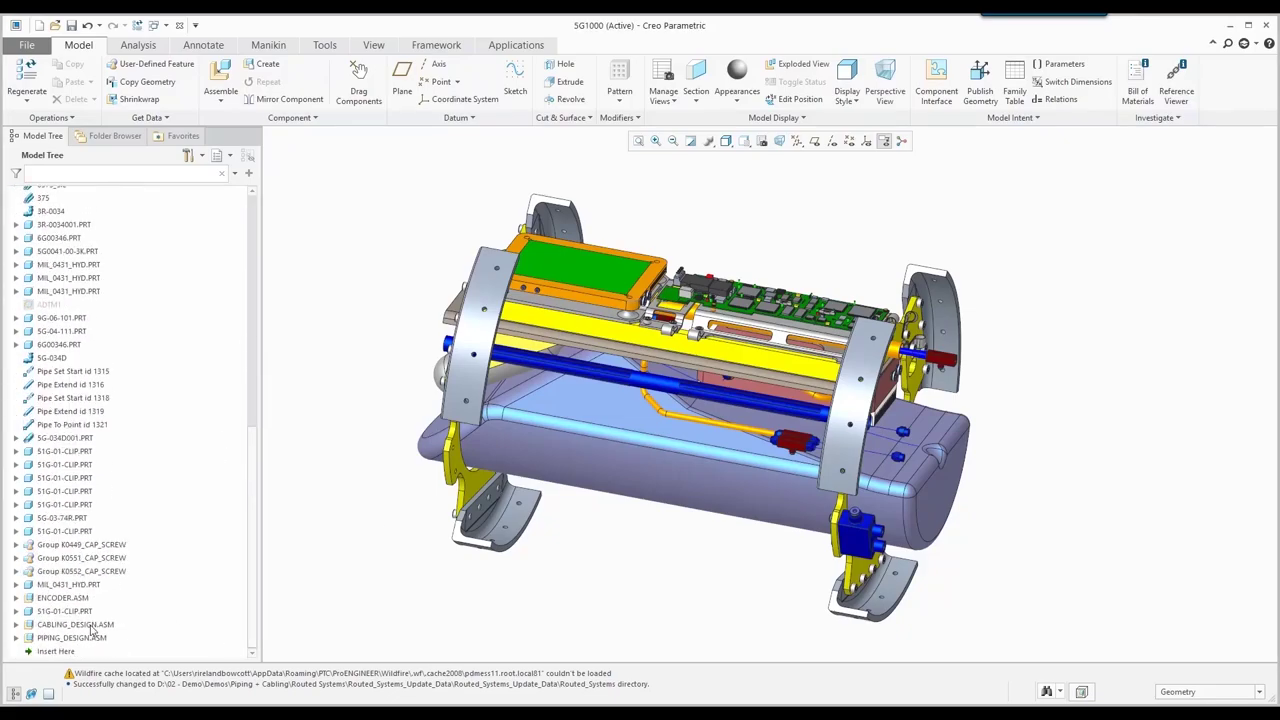
pyautogui.click(90, 625)
pyautogui.click(112, 558)
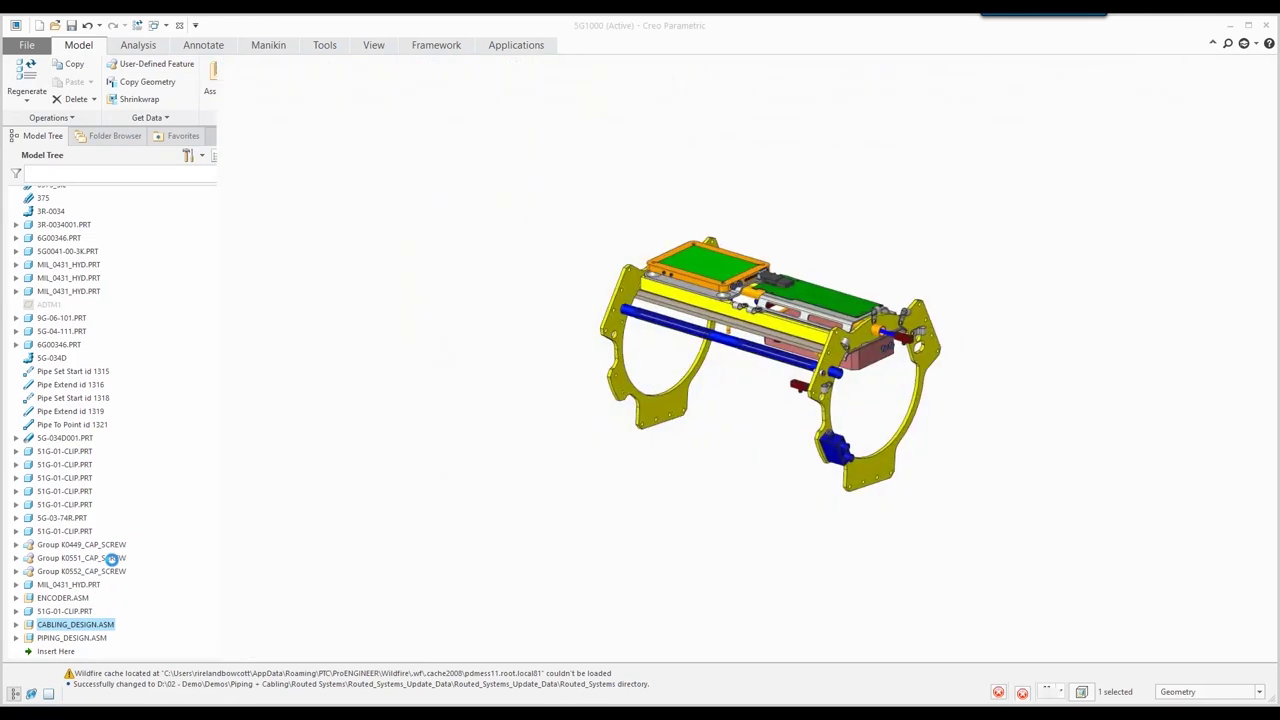
pyautogui.scroll(5, 797, 374)
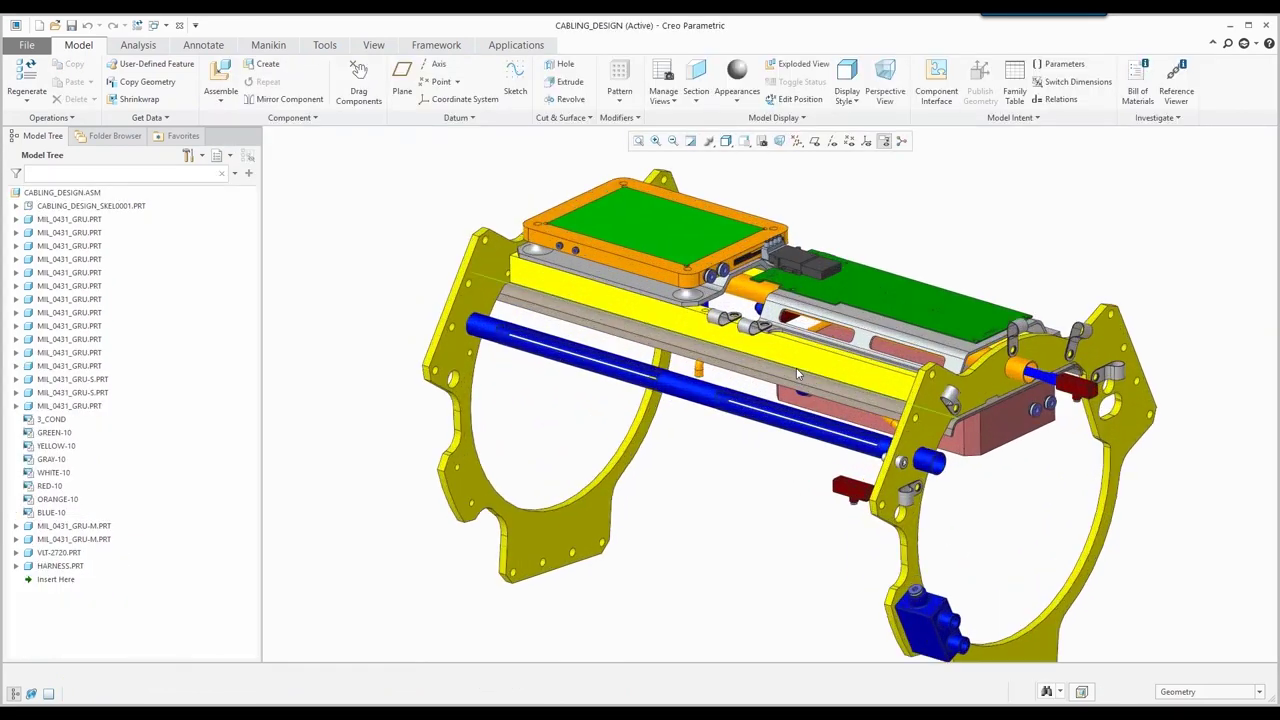
pyautogui.keyDown('shift'); pyautogui.moveTo(801, 374); pyautogui.dragTo(685, 398, button='middle'); pyautogui.keyUp('shift')
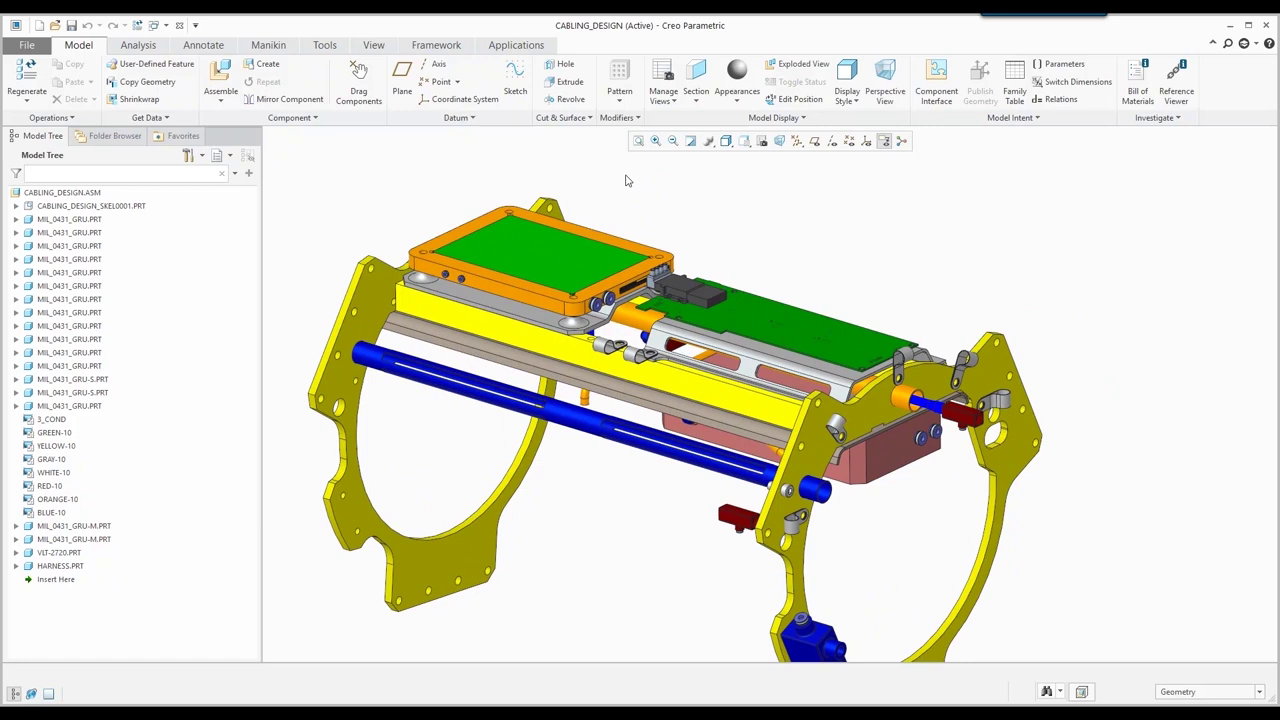
pyautogui.click(516, 45)
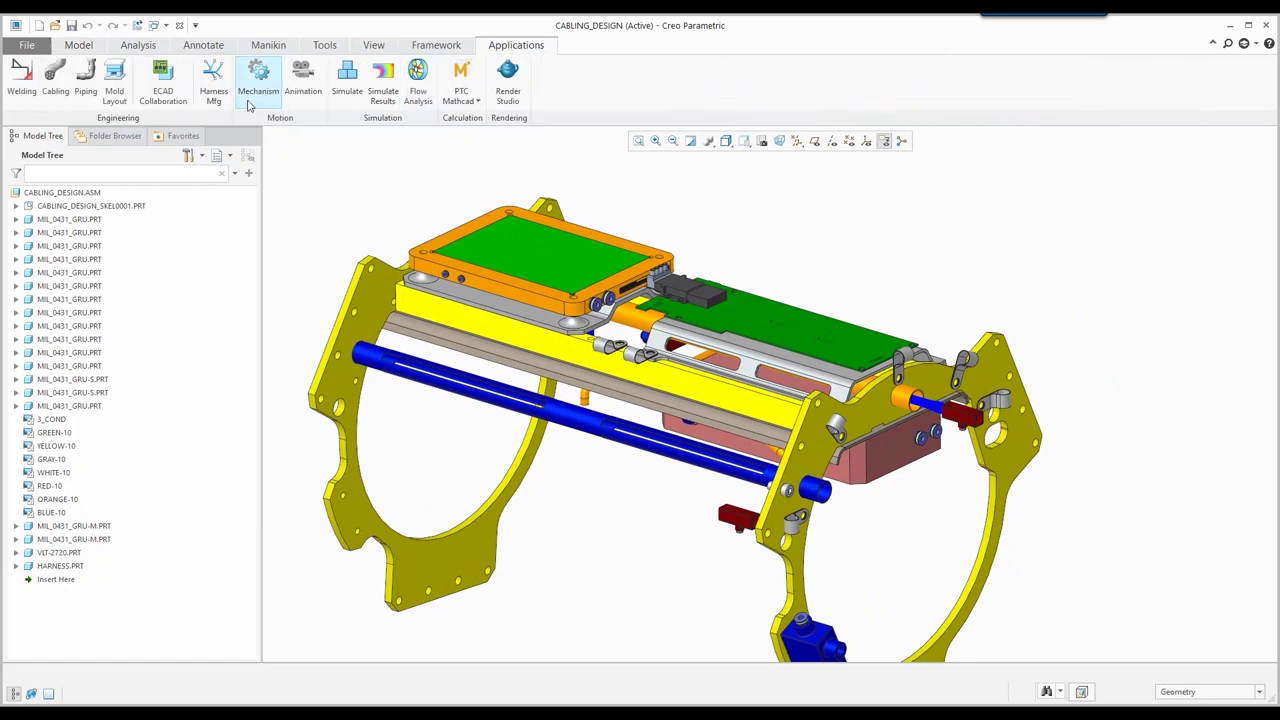
pyautogui.click(55, 82)
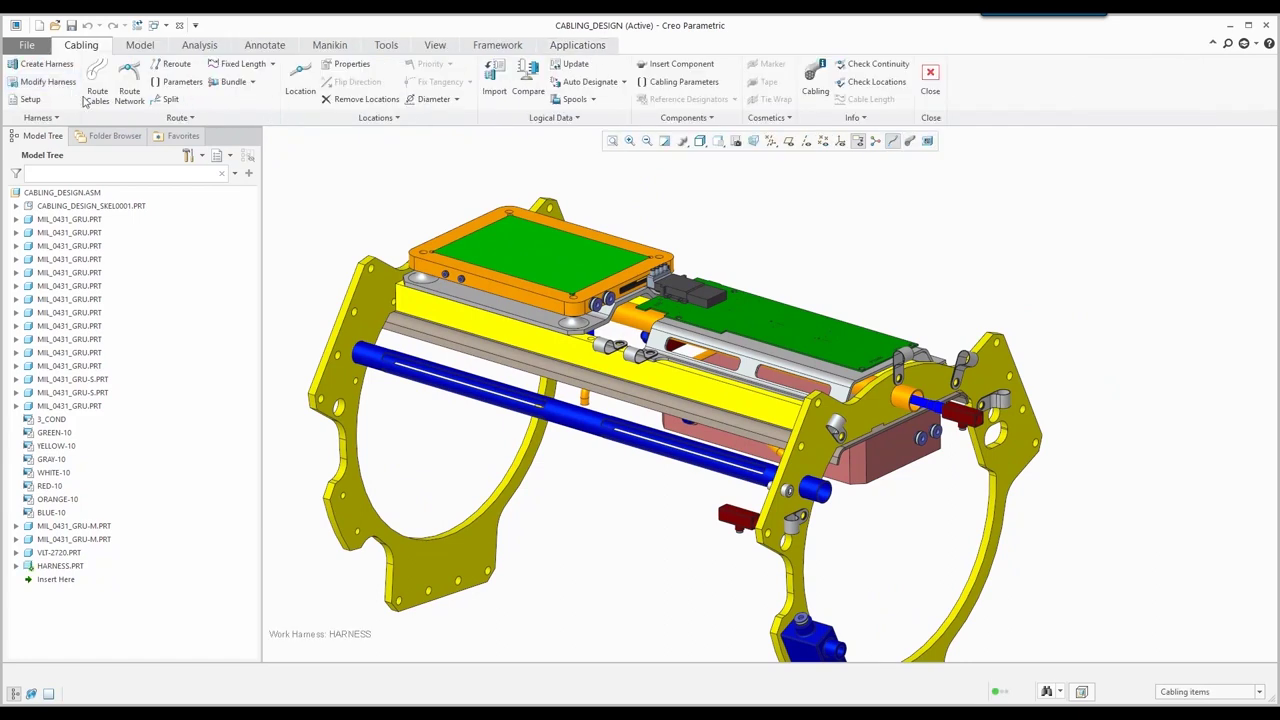
# - Start routing cables and accept the automatic designation of the undesignated logical references, including the MODULATOR connector
pyautogui.click(101, 92)
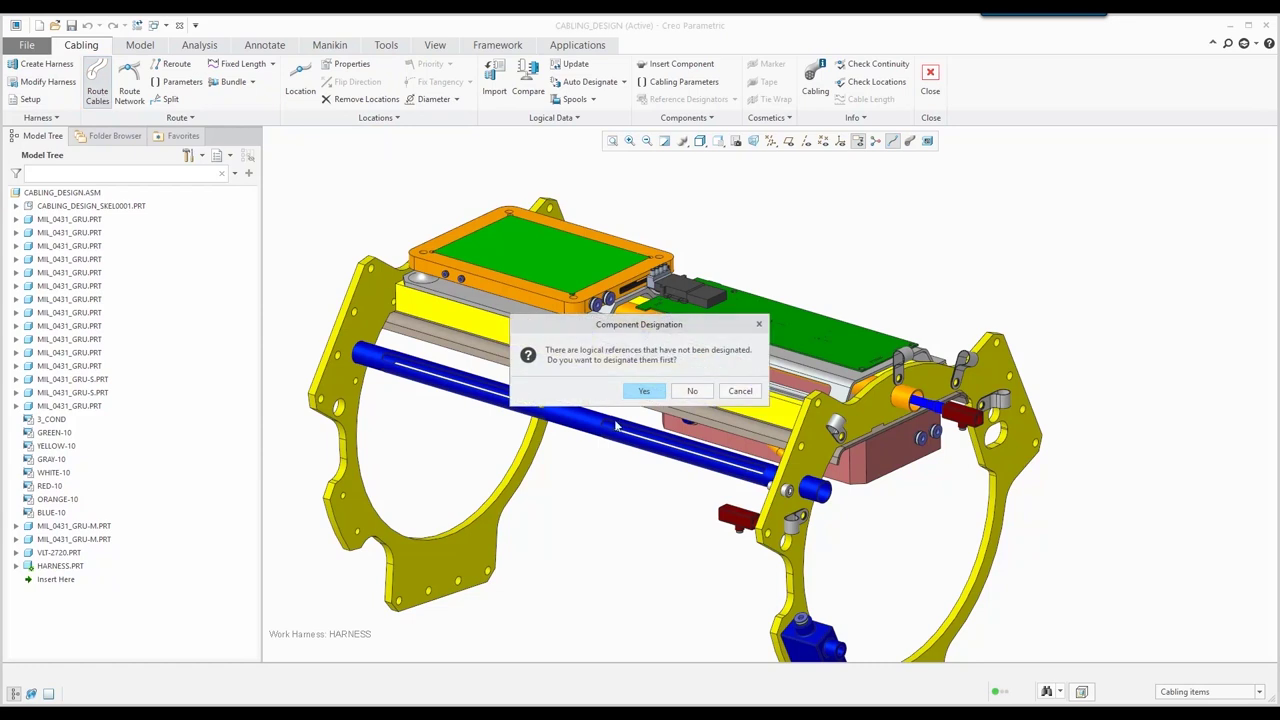
pyautogui.click(655, 394)
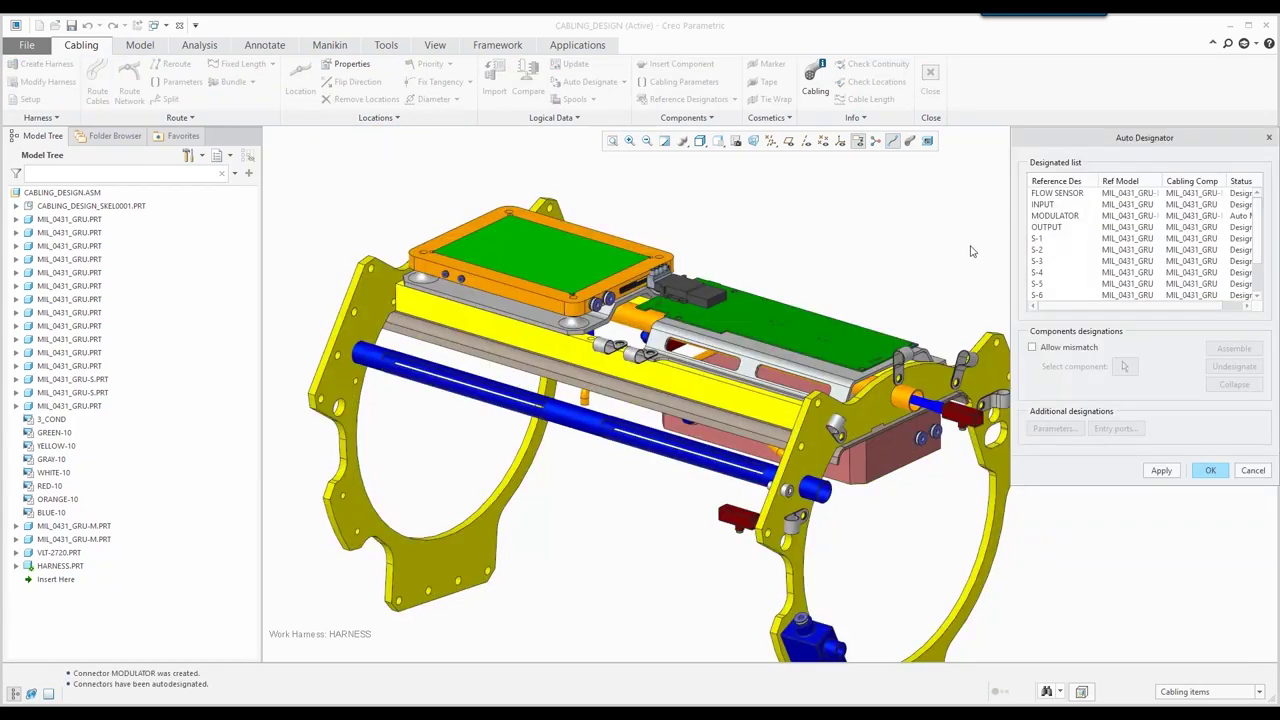
pyautogui.click(1042, 217)
pyautogui.click(1214, 471)
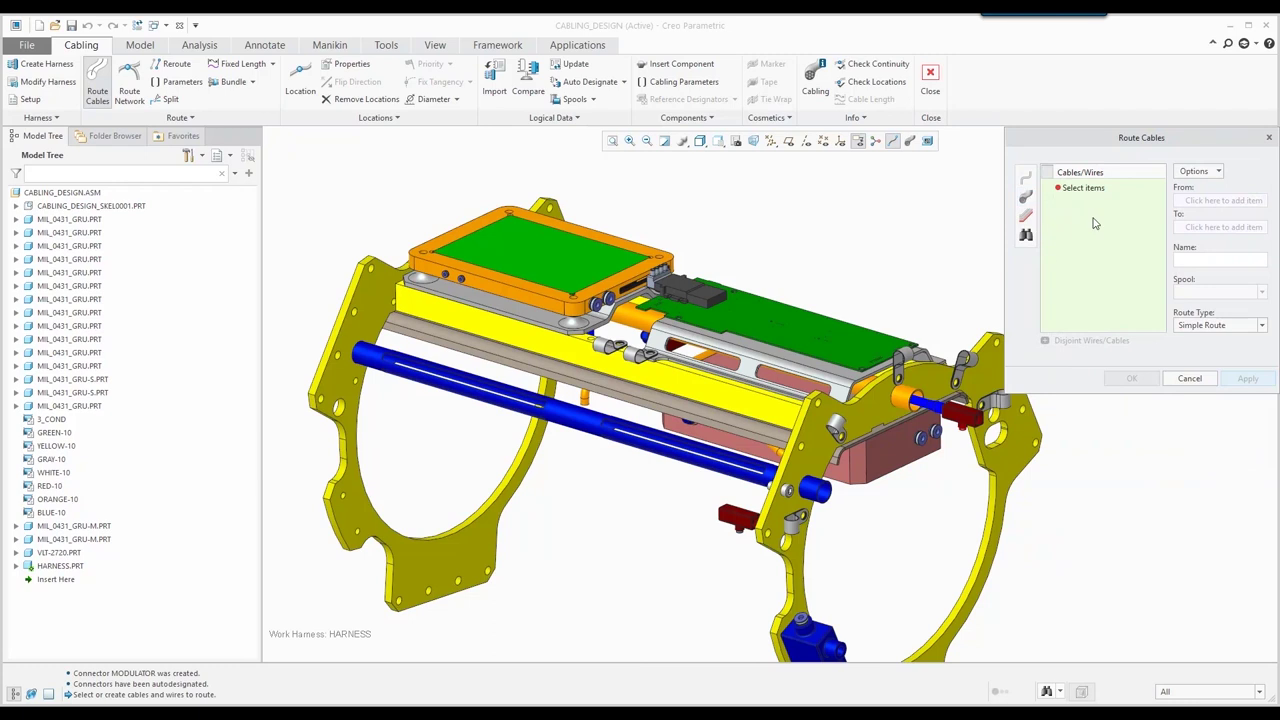
# - Find wires W003, W004 and W005 and add them to the cables to route
pyautogui.click(1026, 234)
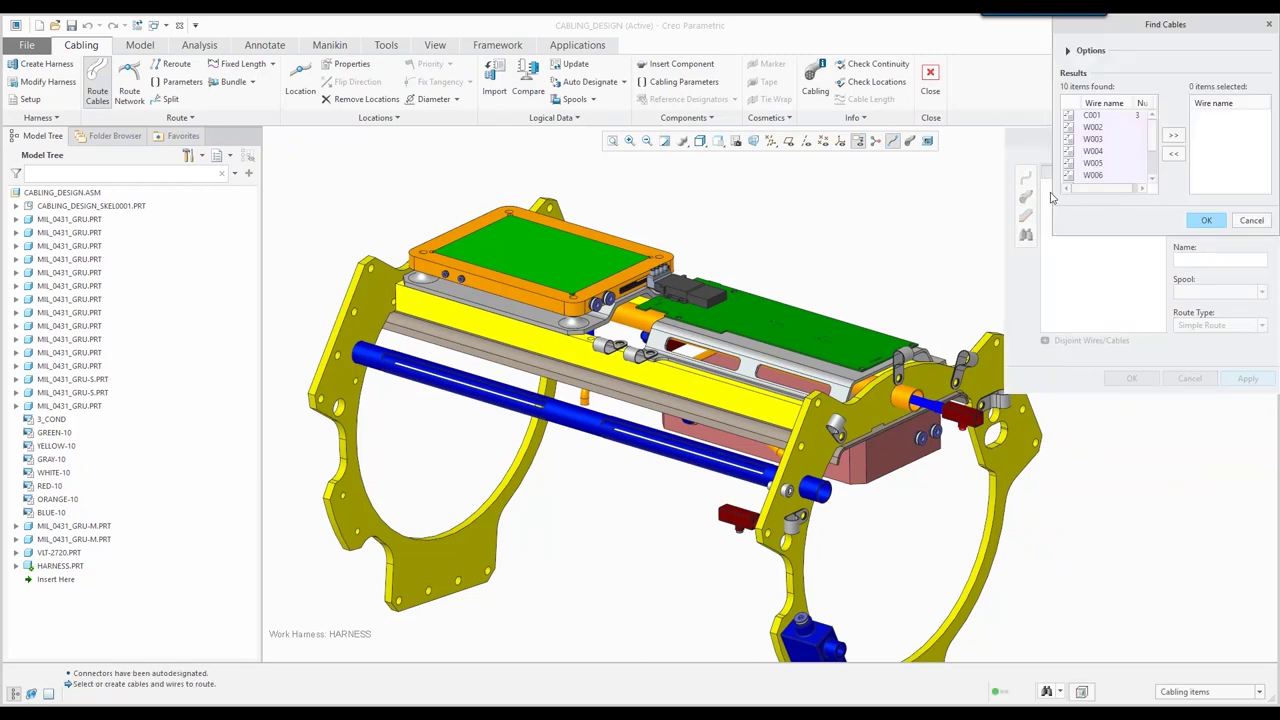
pyautogui.click(1090, 139)
pyautogui.keyDown('shift'); pyautogui.click(1095, 164); pyautogui.keyUp('shift')
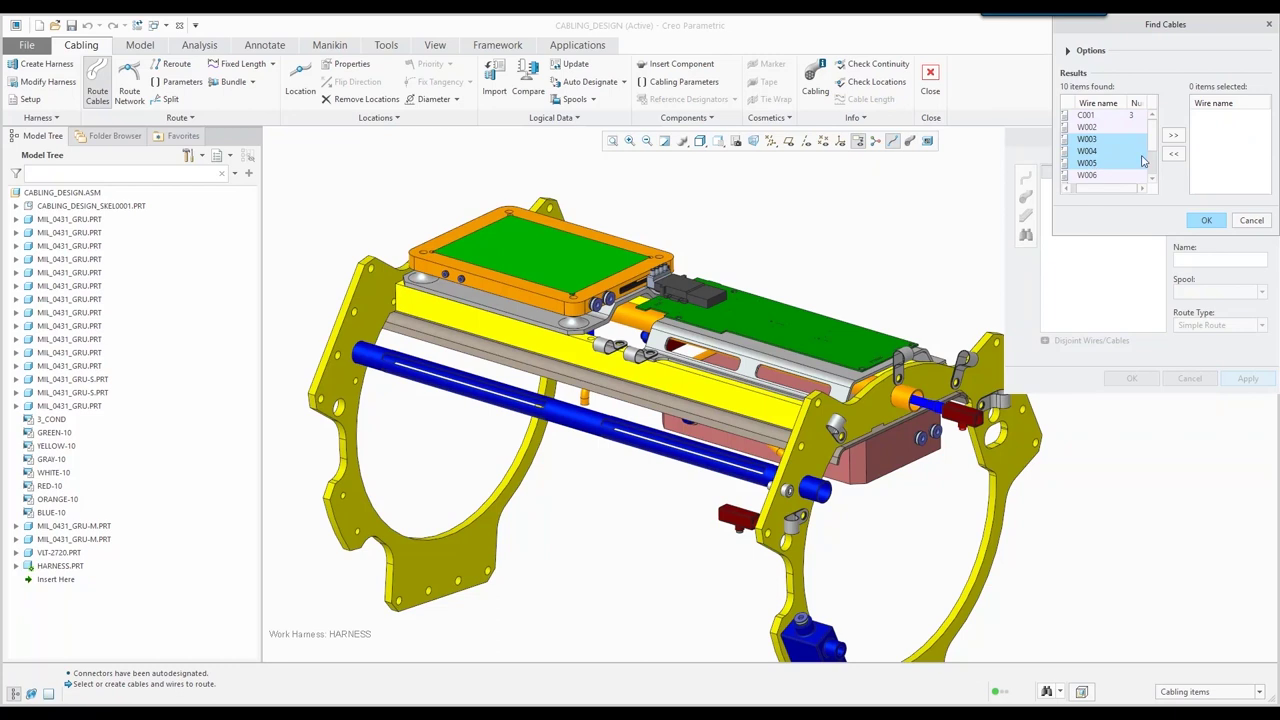
pyautogui.click(1175, 136)
pyautogui.click(1207, 221)
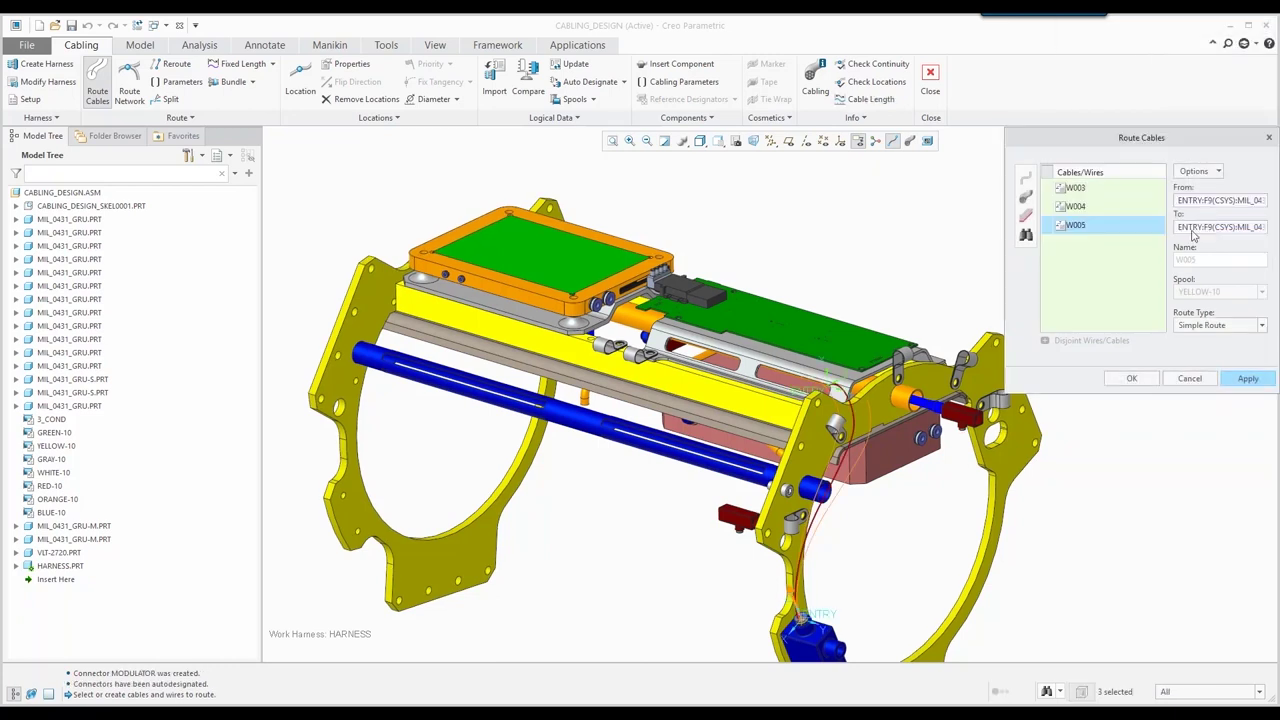
pyautogui.click(1141, 280)
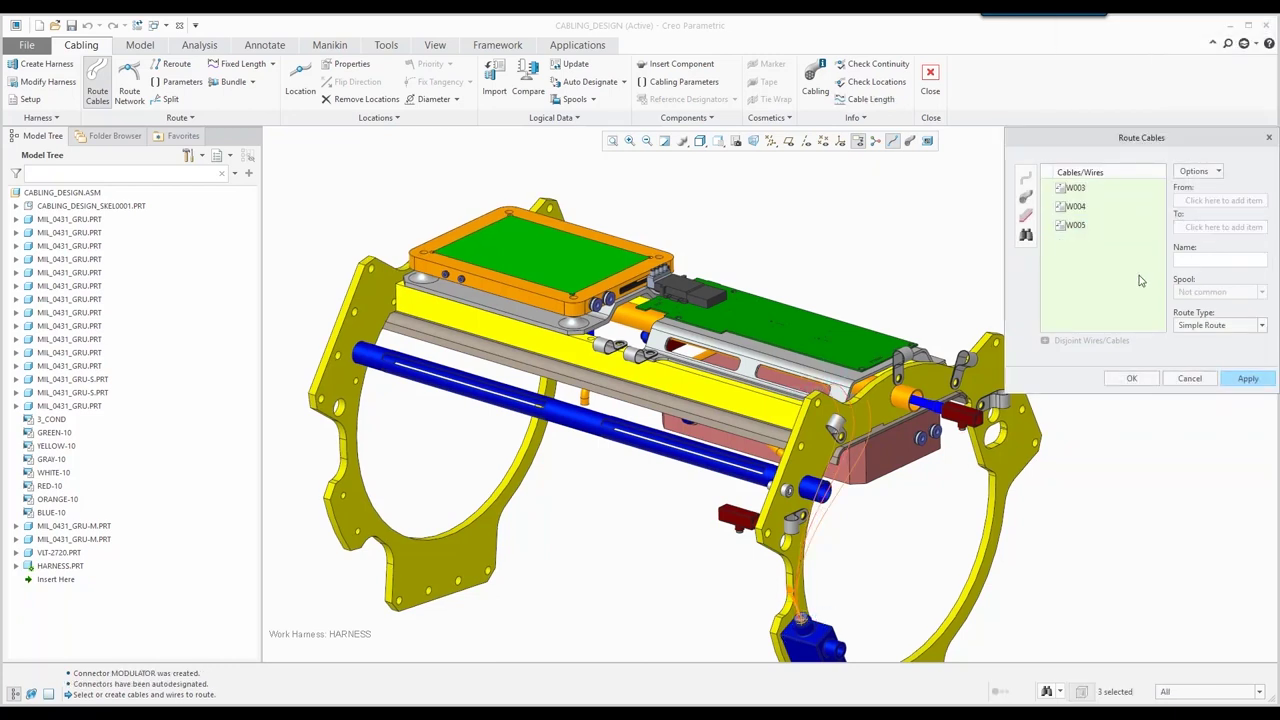
# - Create a route network segment through the axes of the five cable clips along the near yellow end frame
pyautogui.click(129, 93)
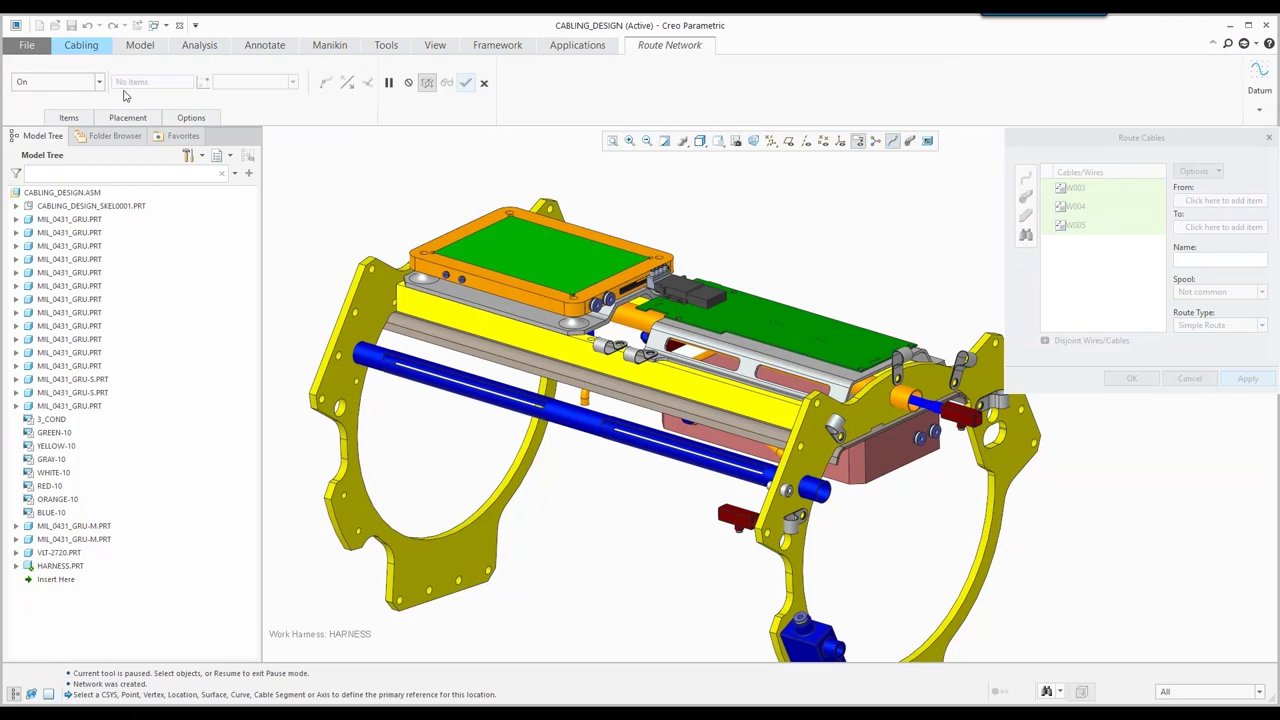
pyautogui.click(68, 117)
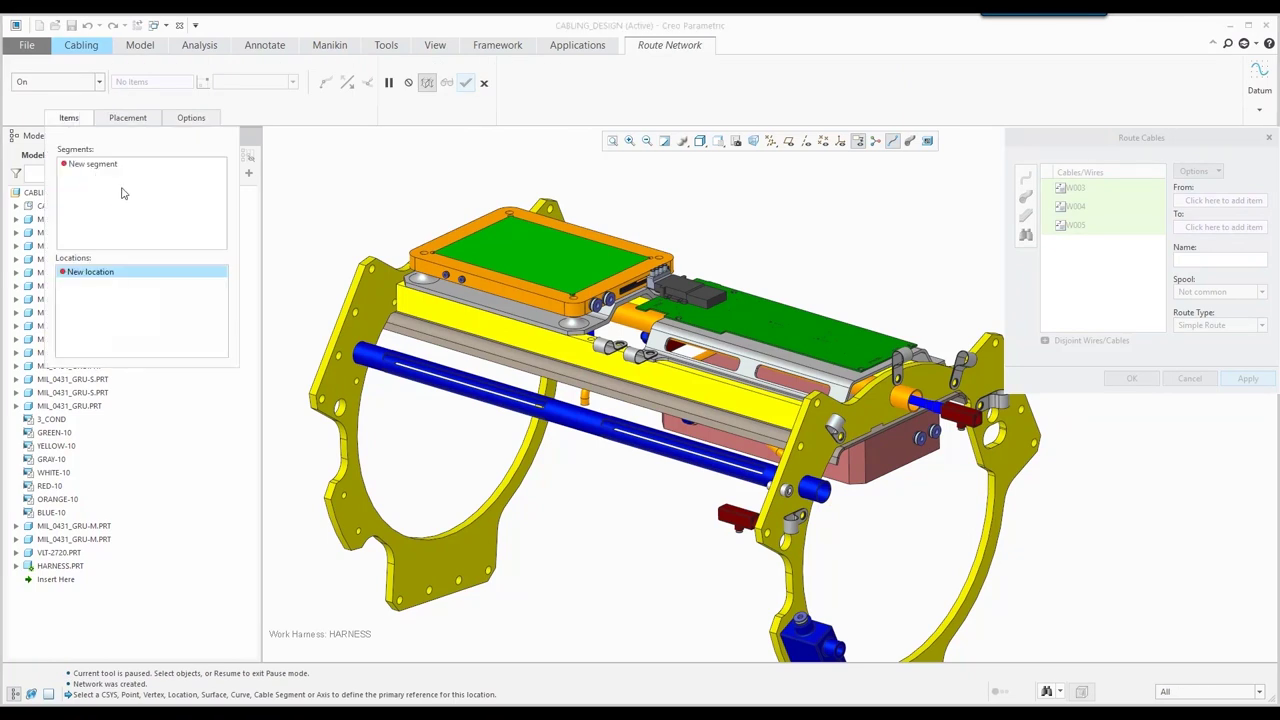
pyautogui.scroll(4, 1025, 496)
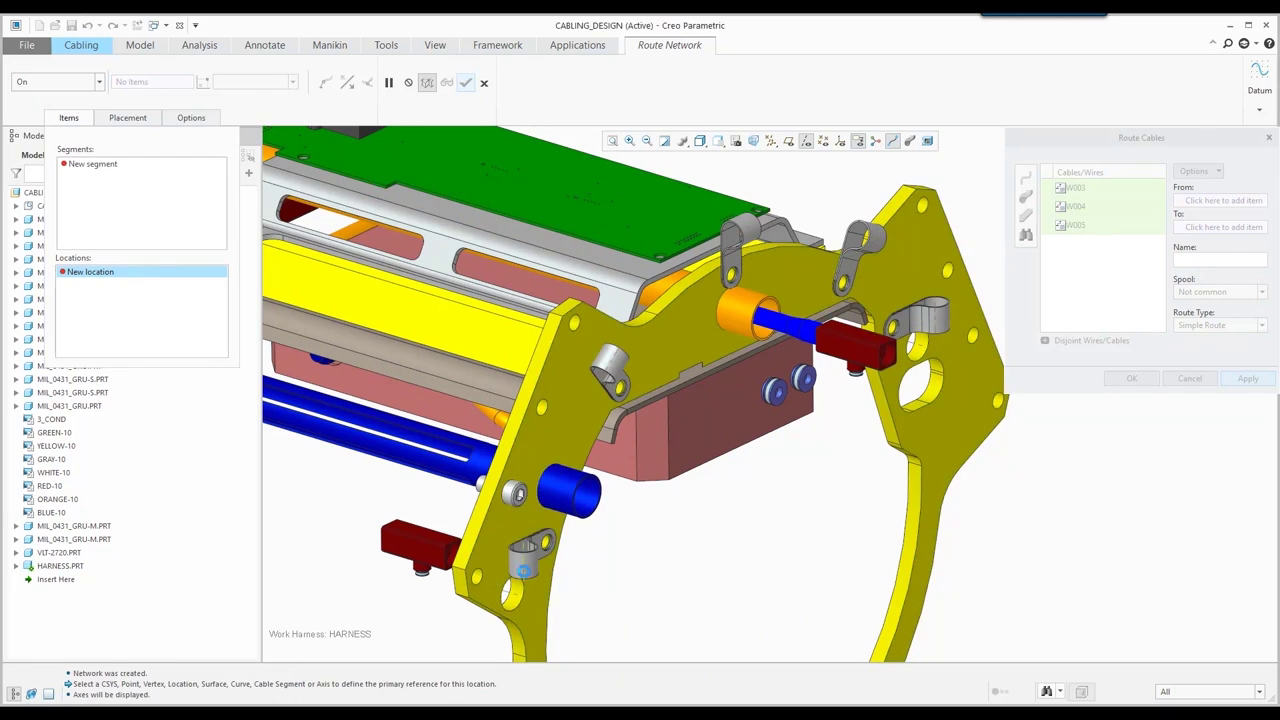
pyautogui.click(523, 560)
pyautogui.click(611, 366)
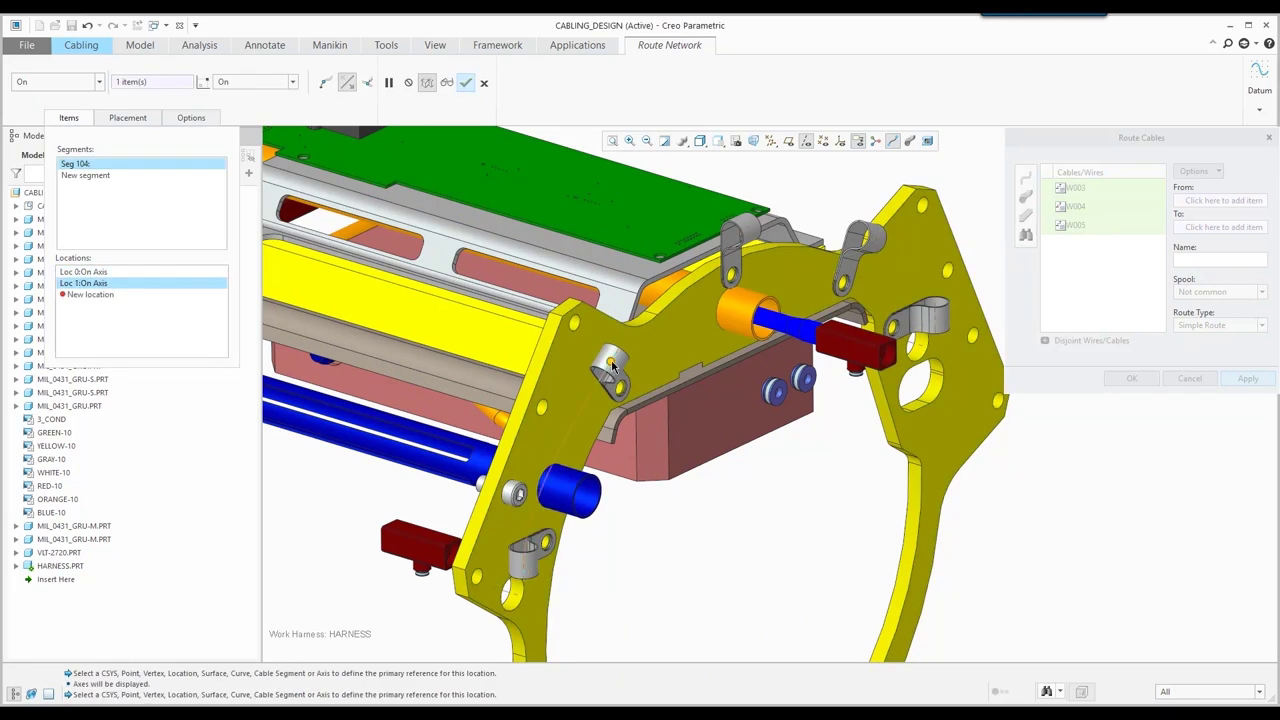
pyautogui.click(743, 237)
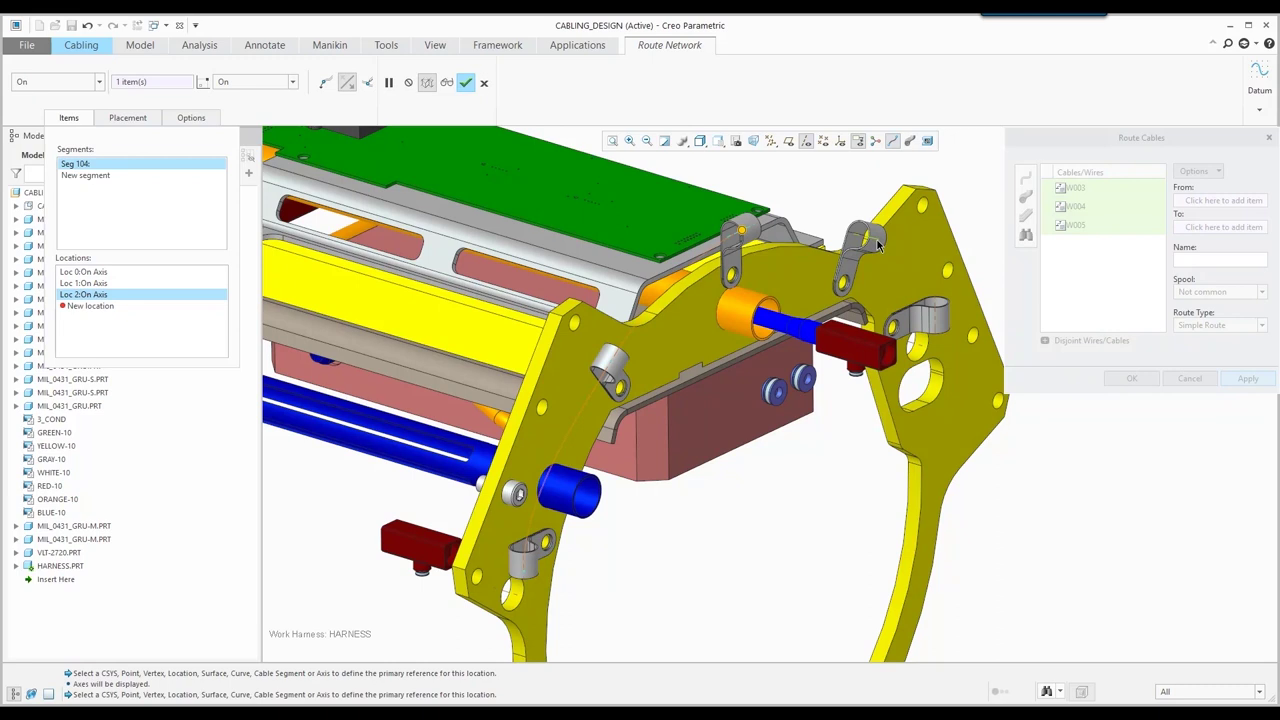
pyautogui.click(875, 241)
pyautogui.click(934, 326)
pyautogui.click(920, 347)
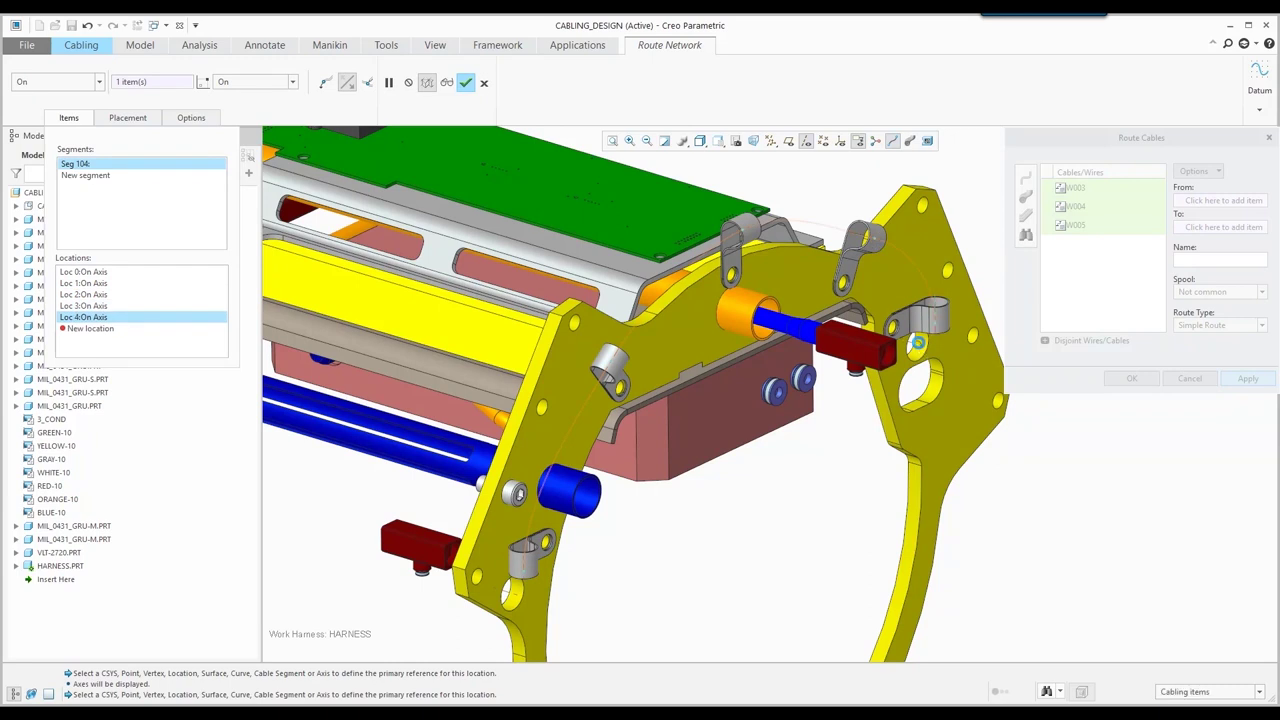
pyautogui.click(465, 84)
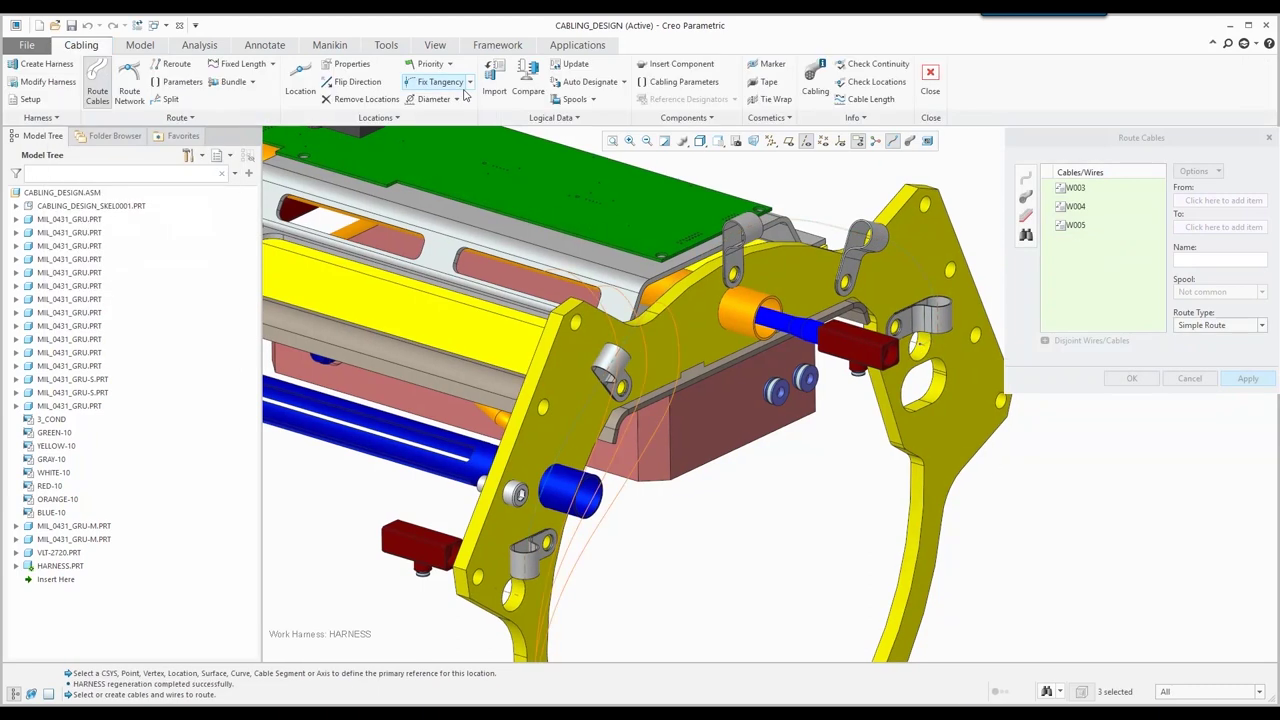
# - Route wires W003, W004 and W005 via the network and display the cables with their real thickness
pyautogui.click(1206, 328)
pyautogui.click(1204, 348)
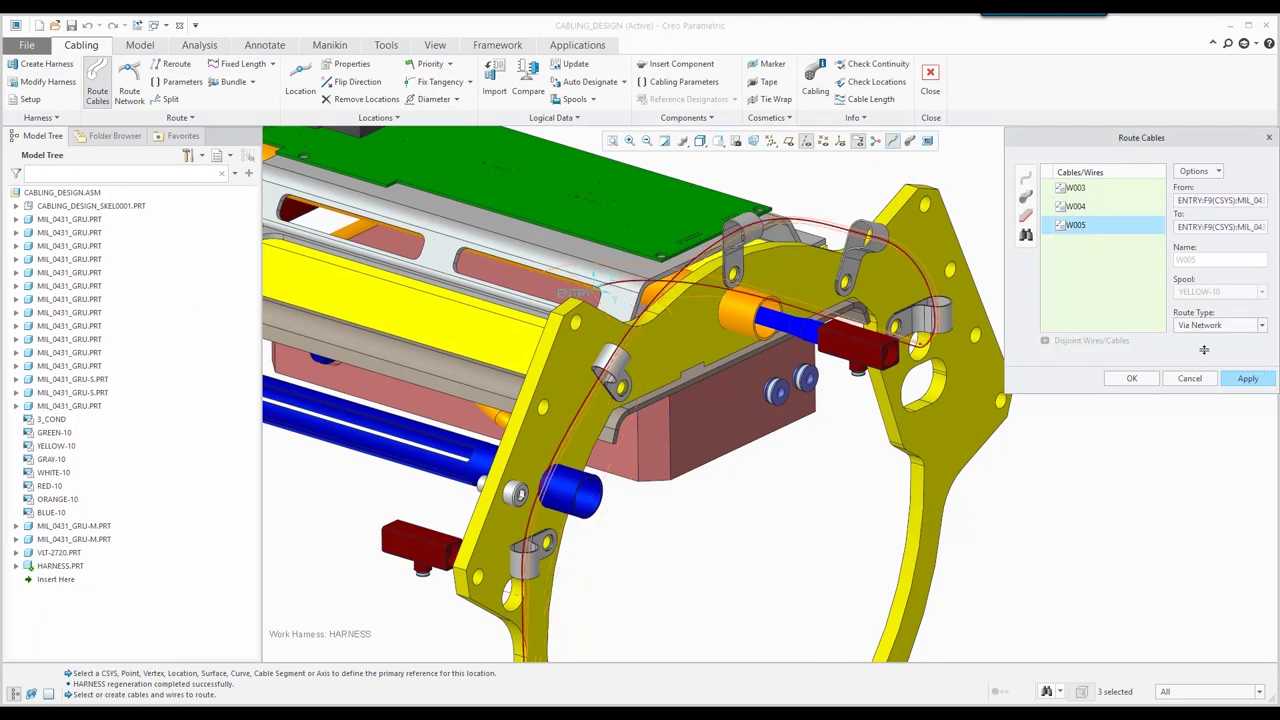
pyautogui.click(1133, 379)
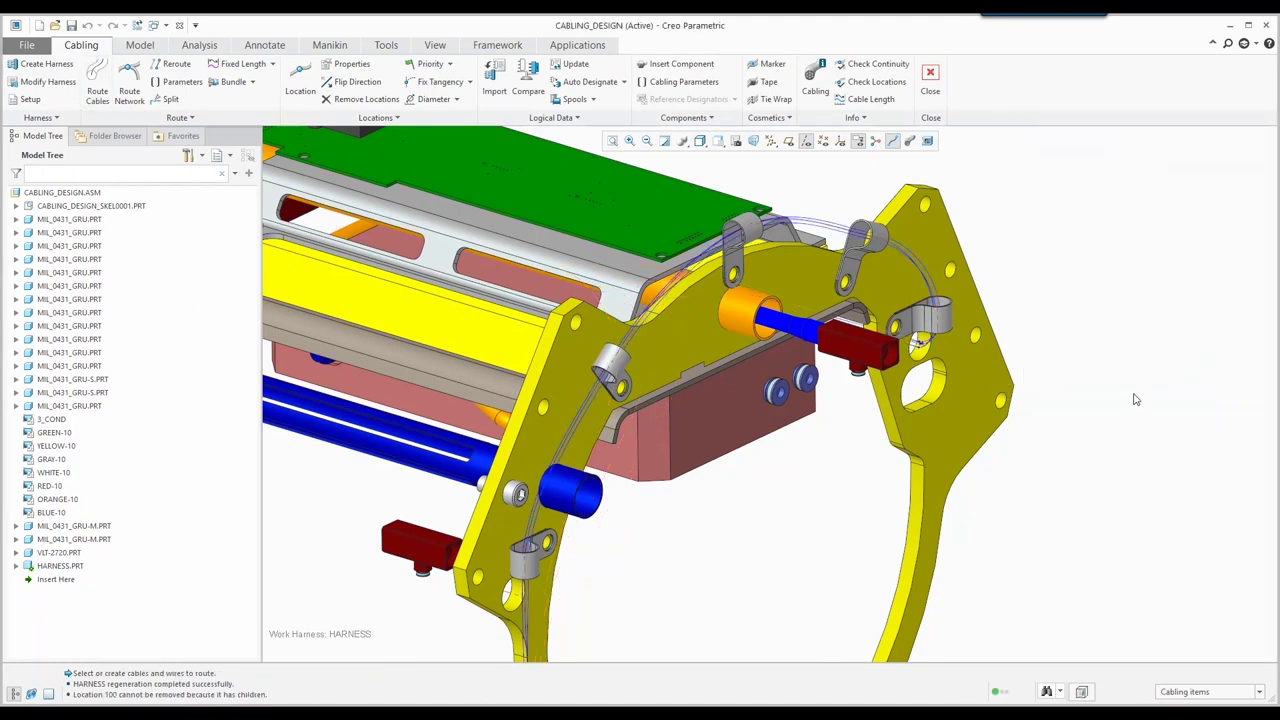
pyautogui.click(910, 141)
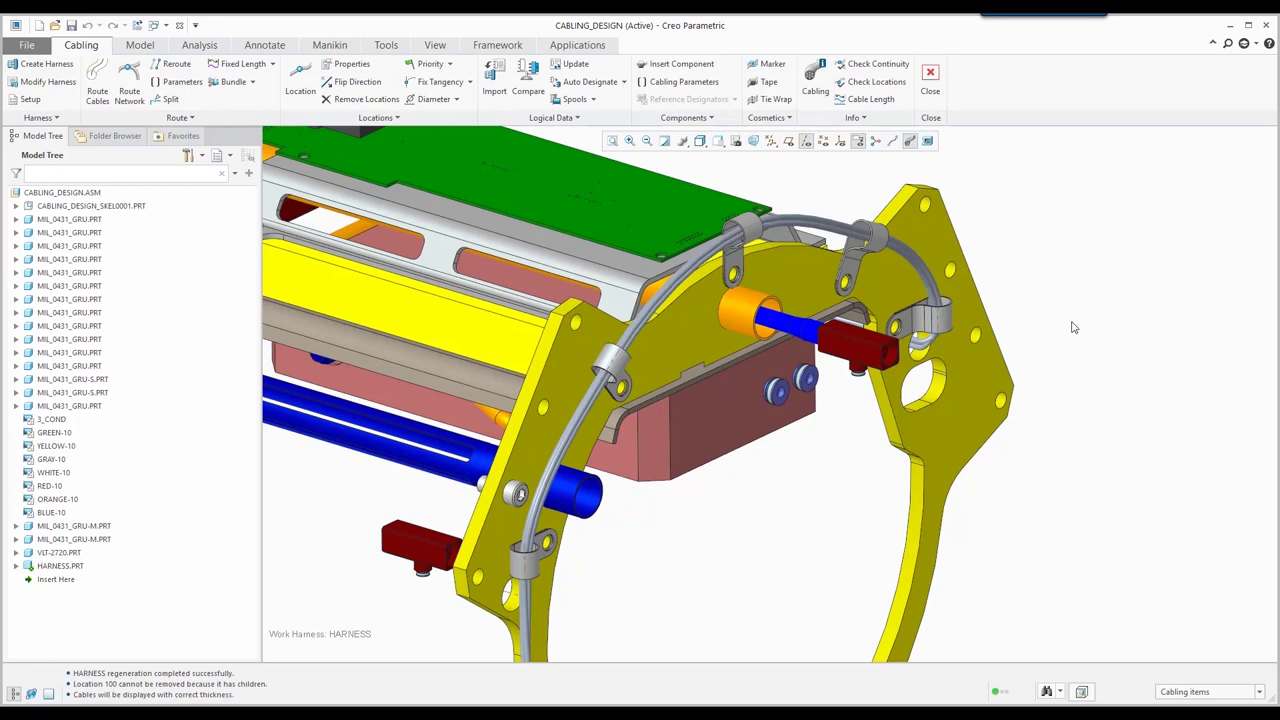
# - Find wires W006, W007 and W008 and route them with the Via Network route type
pyautogui.click(97, 85)
pyautogui.click(1031, 236)
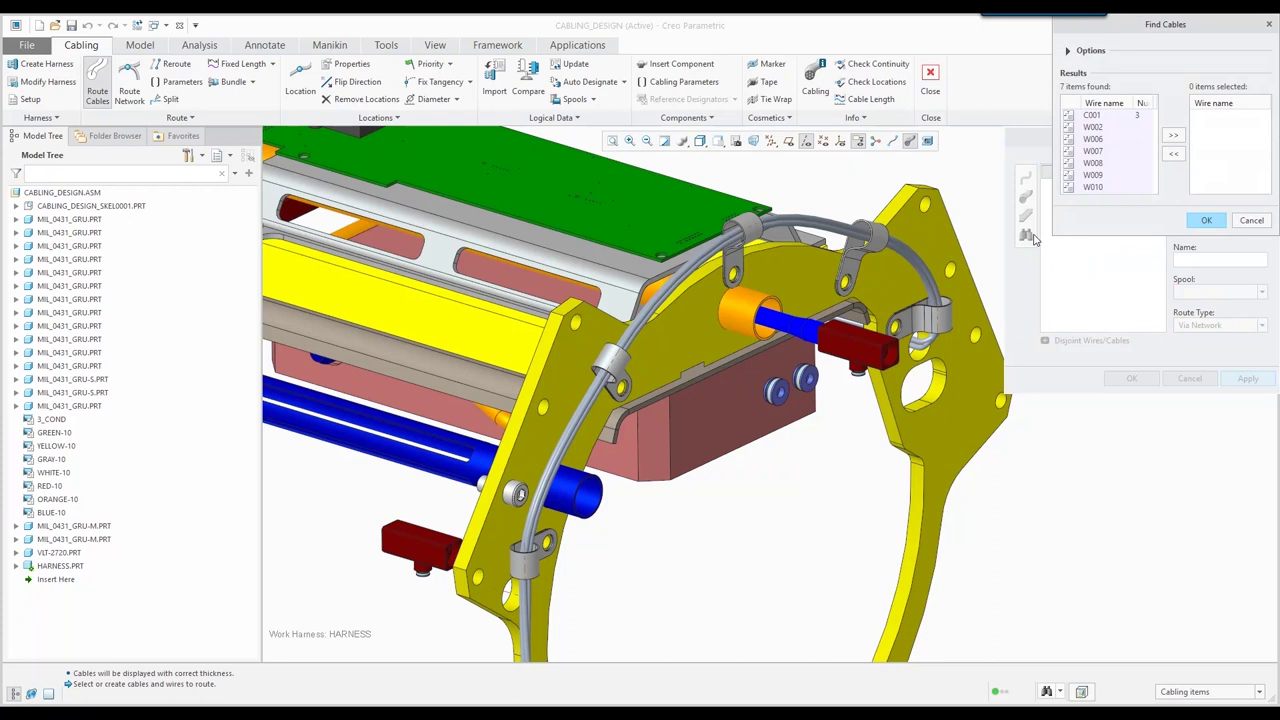
pyautogui.click(1101, 141)
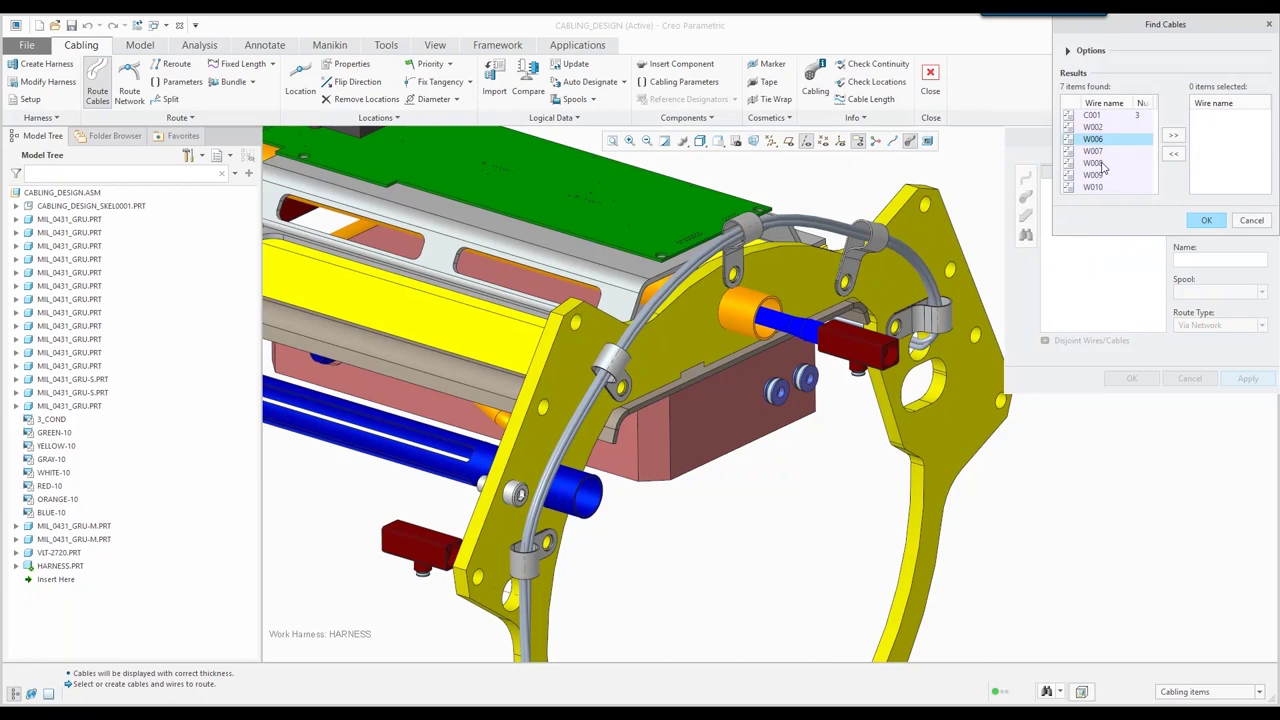
pyautogui.keyDown('shift'); pyautogui.click(1103, 163); pyautogui.keyUp('shift')
pyautogui.click(1174, 137)
pyautogui.click(1203, 219)
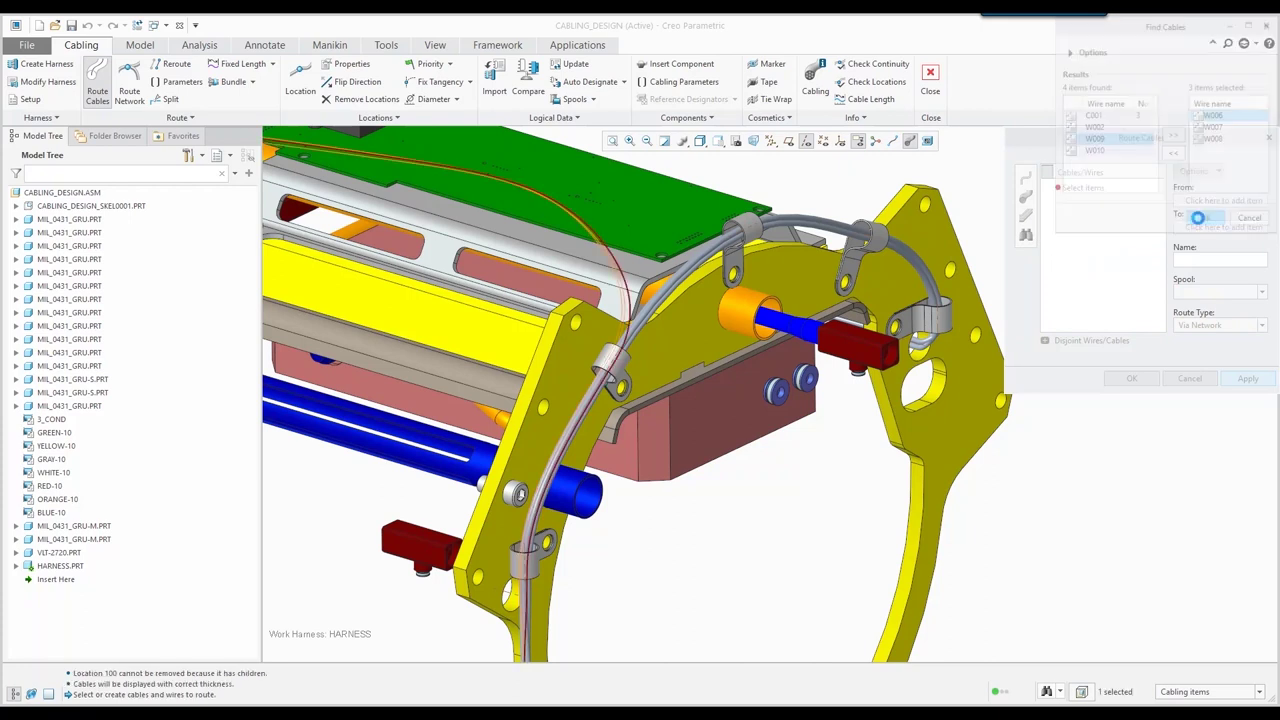
pyautogui.click(1182, 326)
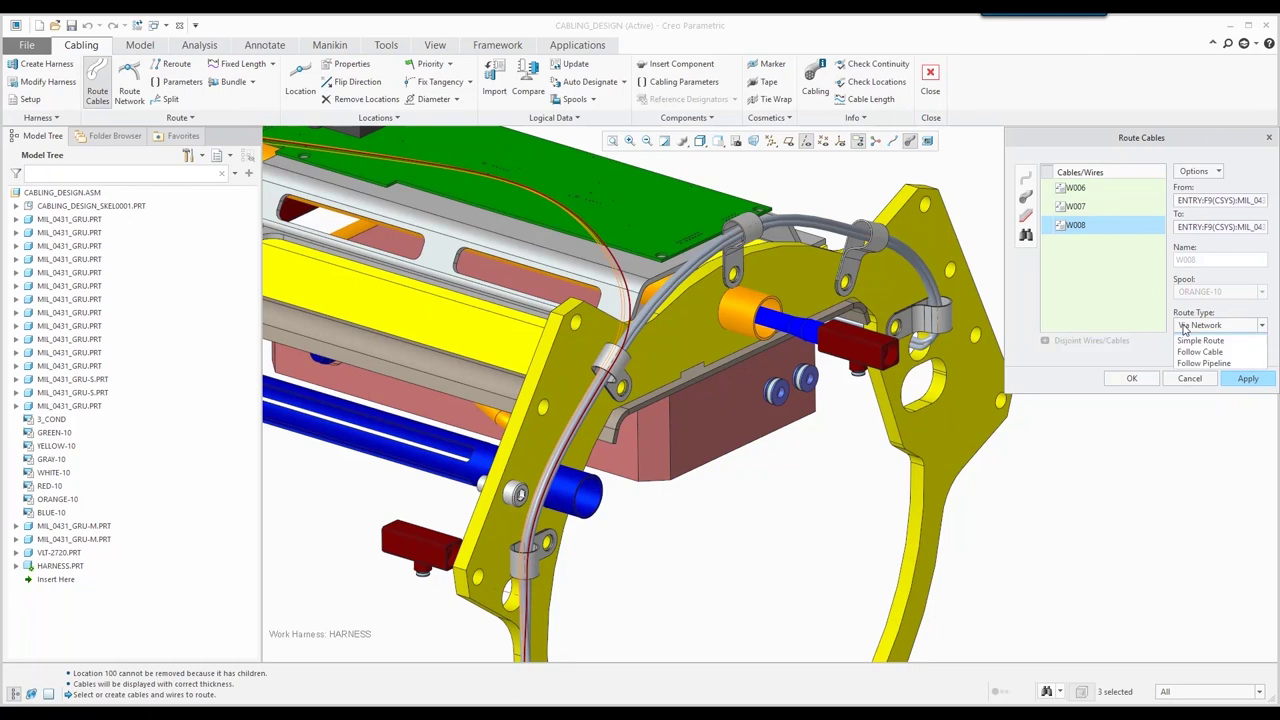
pyautogui.click(1123, 312)
pyautogui.click(1133, 380)
# - Insert locations into the shared W006, W007 and W008 segment: two free ones beside the circuit board, then the axes of the two beam clips
pyautogui.moveTo(480, 358); pyautogui.dragTo(452, 192, button='middle')
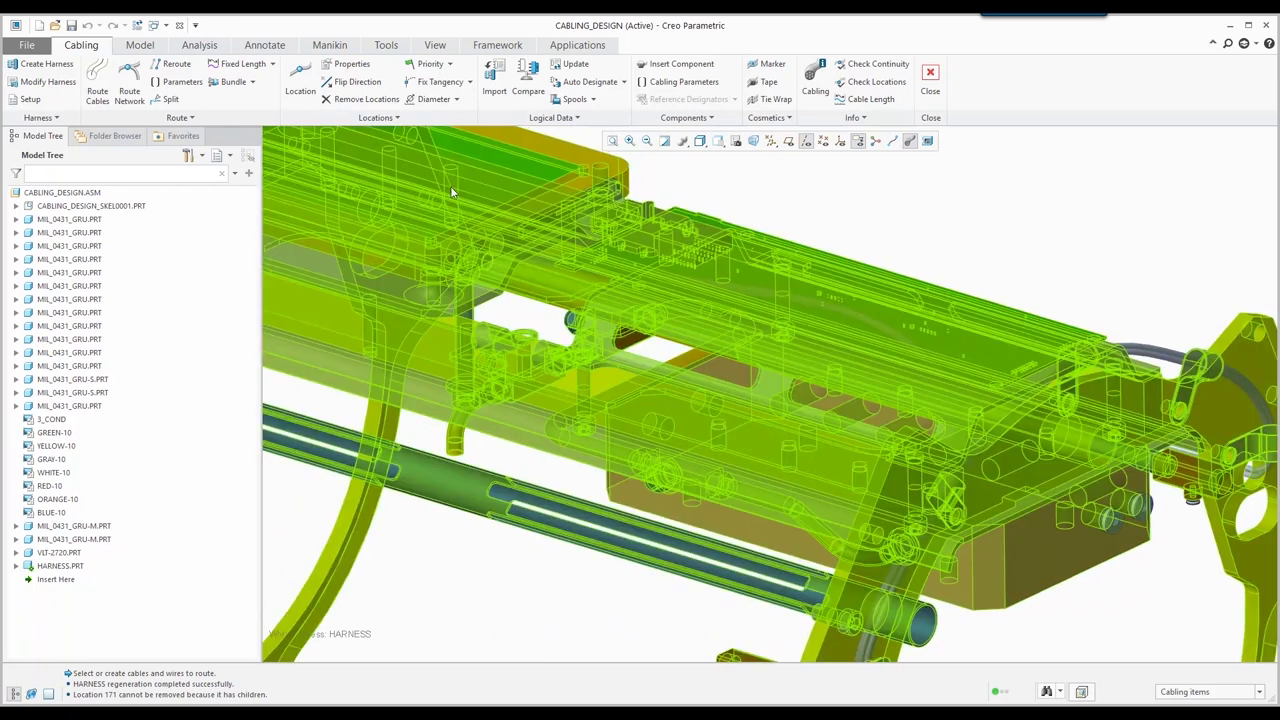
pyautogui.click(299, 82)
pyautogui.click(858, 323)
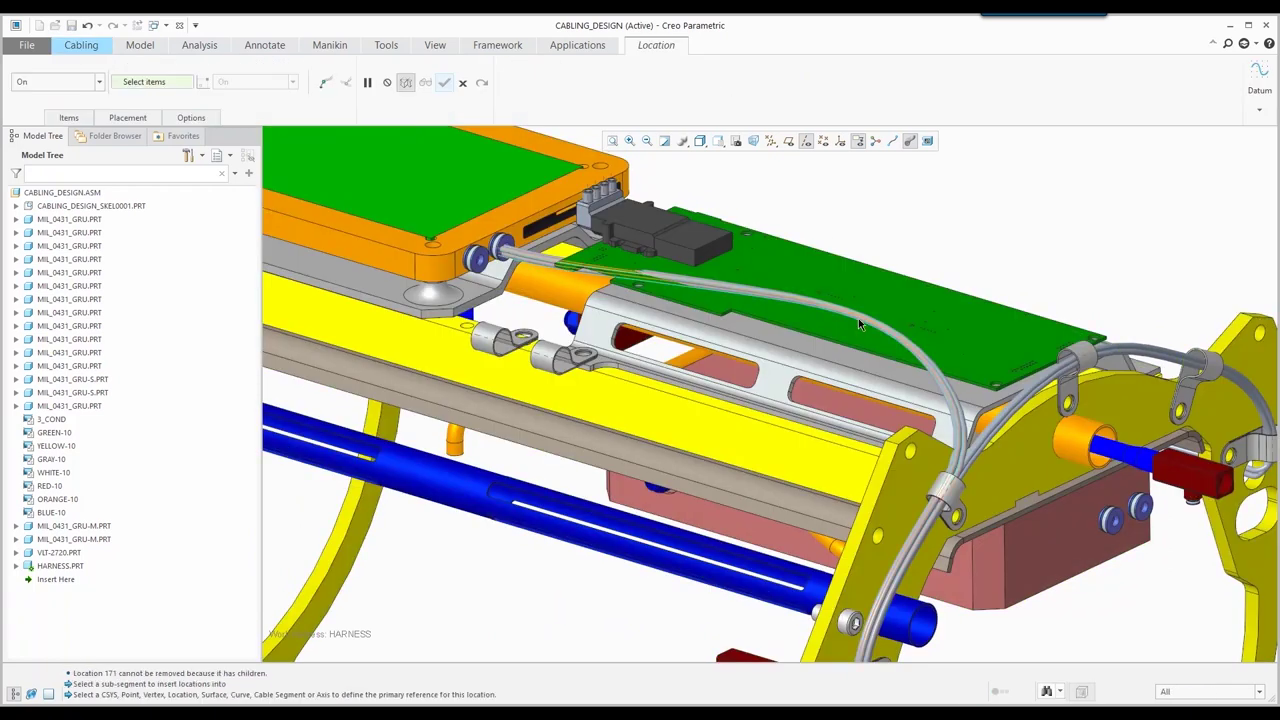
pyautogui.click(68, 117)
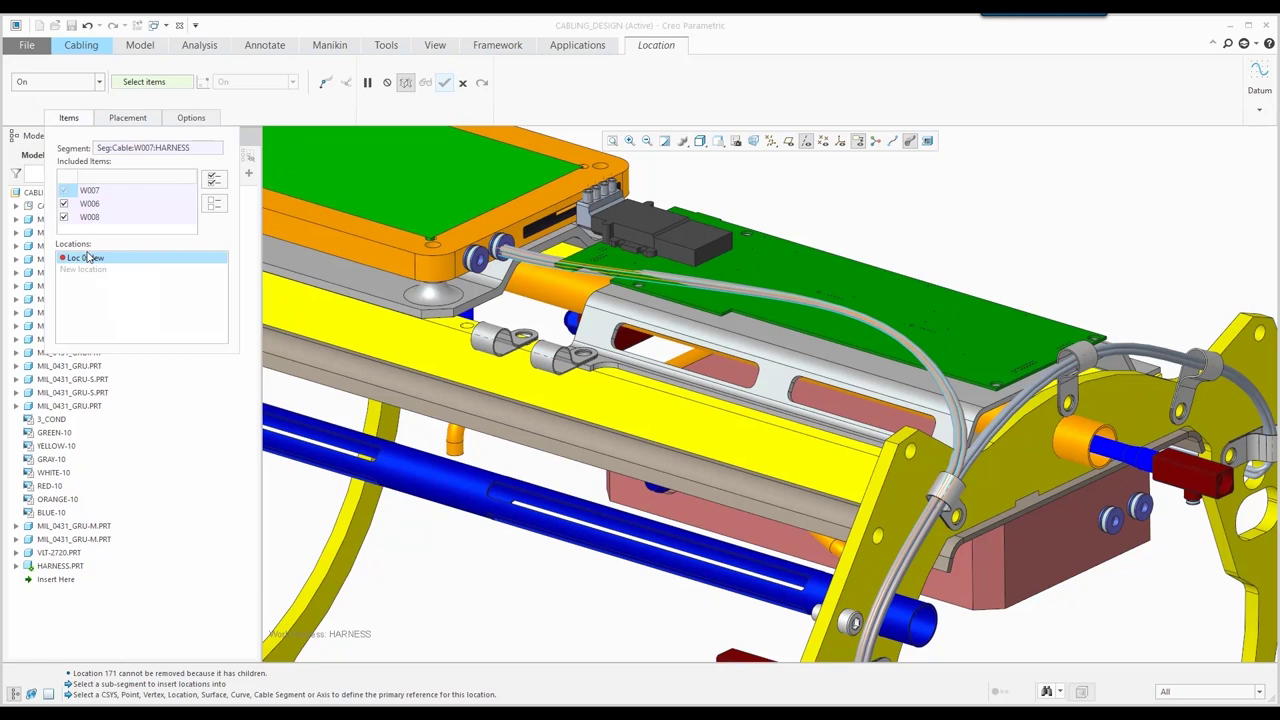
pyautogui.click(873, 379)
pyautogui.moveTo(692, 397); pyautogui.dragTo(679, 392, button='middle')
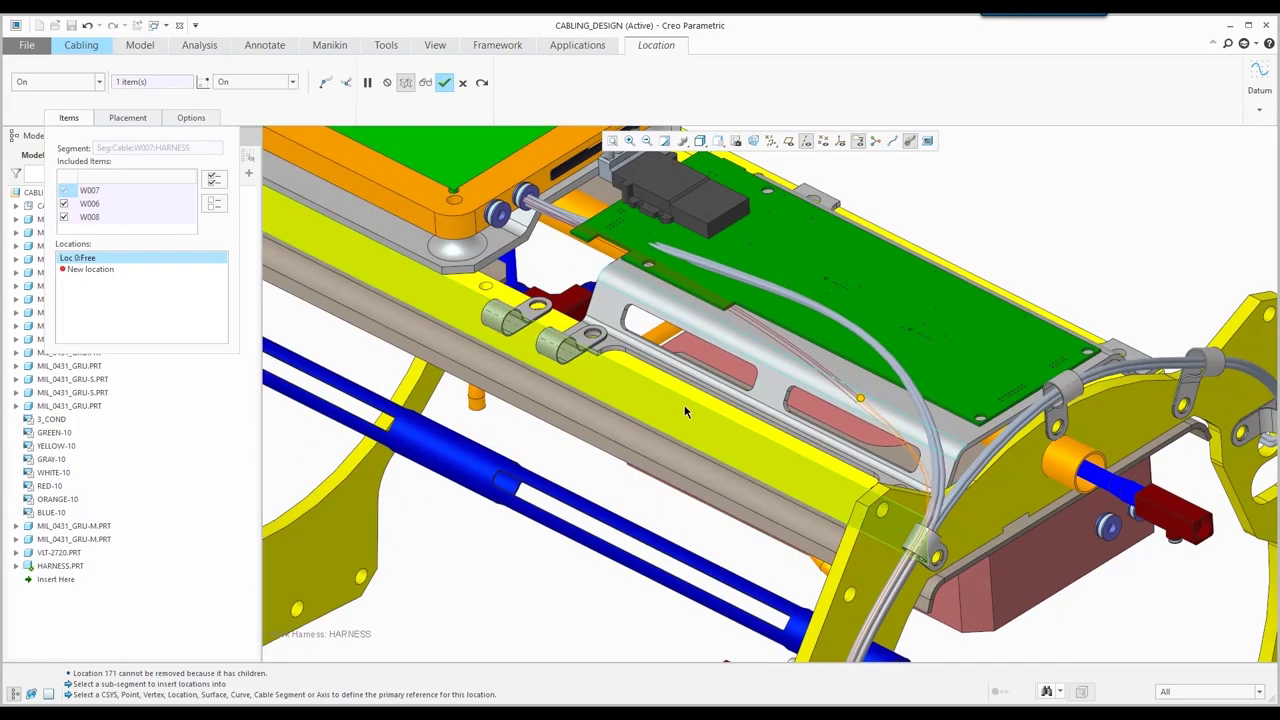
pyautogui.click(693, 392)
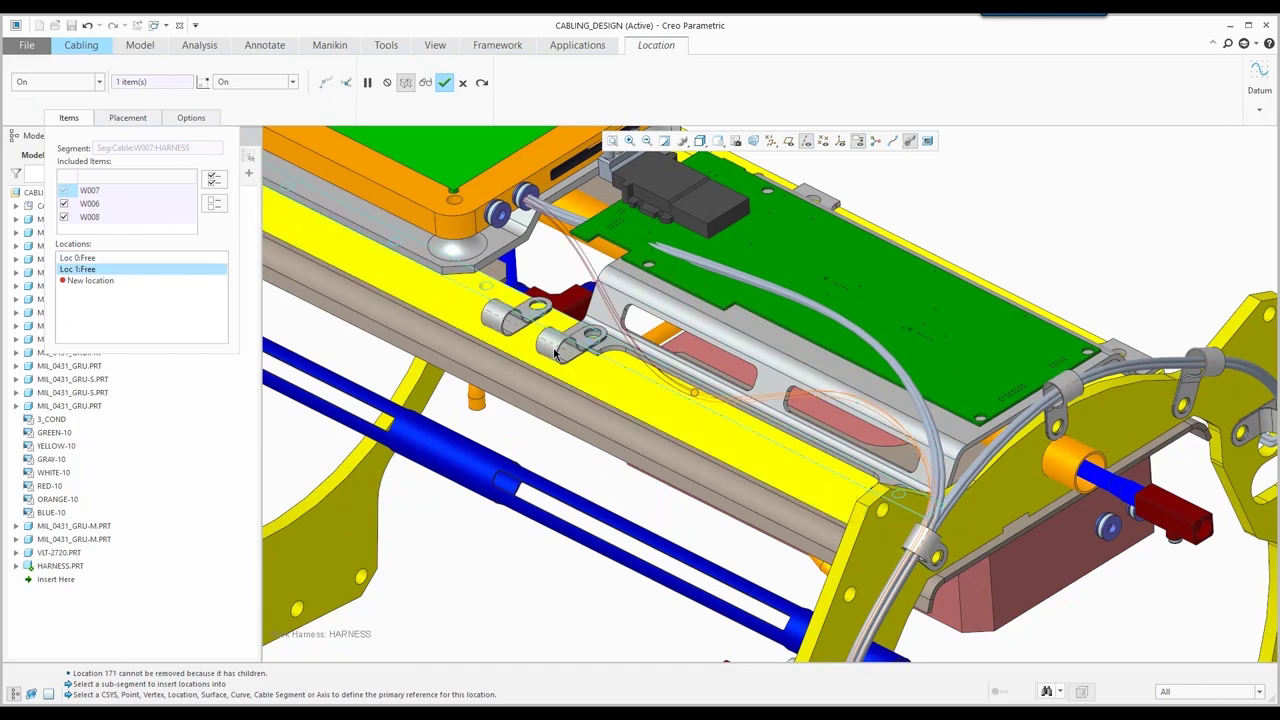
pyautogui.click(551, 349)
pyautogui.click(512, 325)
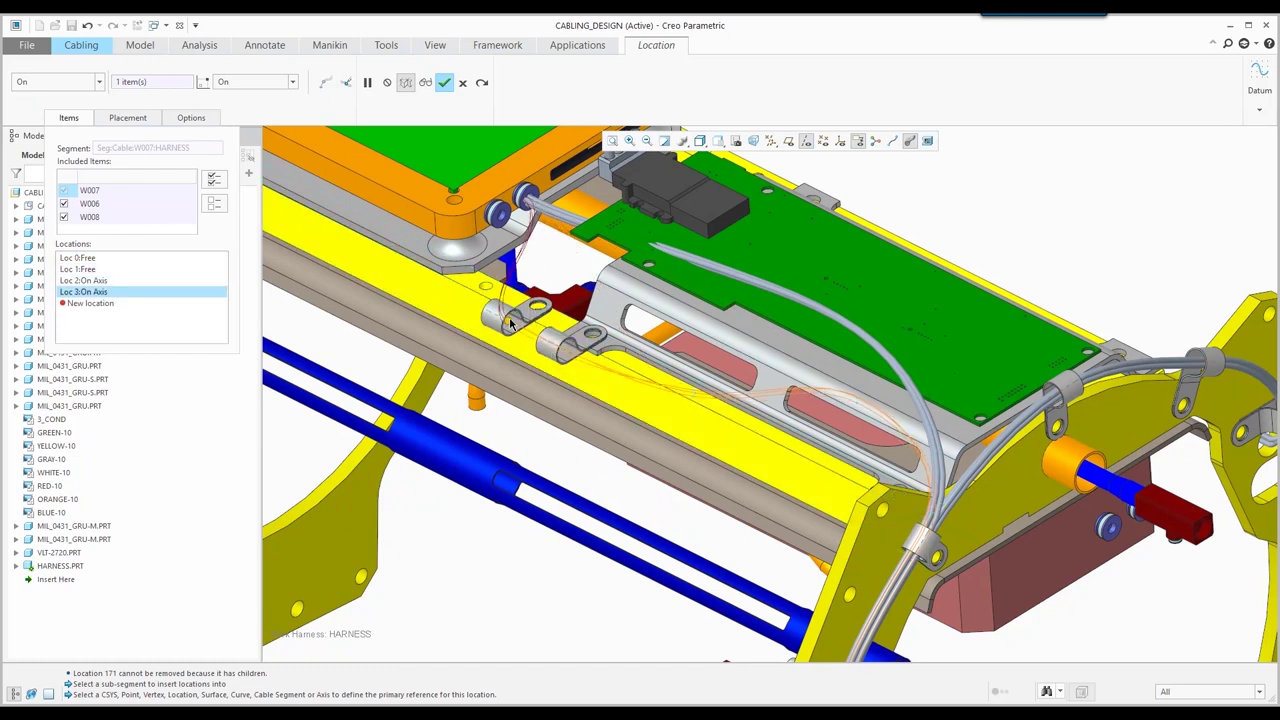
pyautogui.click(445, 83)
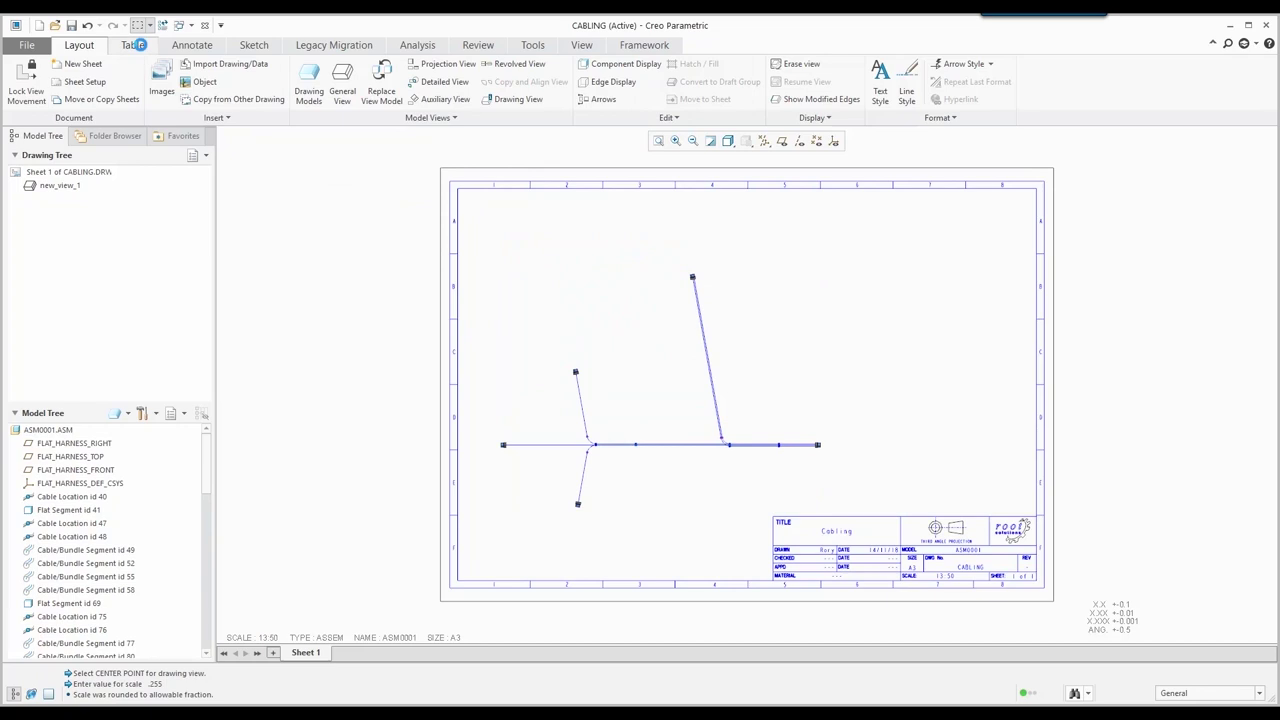
# - Insert the harn_from_to.tbl table from the working directory's TABLES folder into the upper-right corner of the CABLING drawing's border
pyautogui.click(133, 45)
pyautogui.click(72, 64)
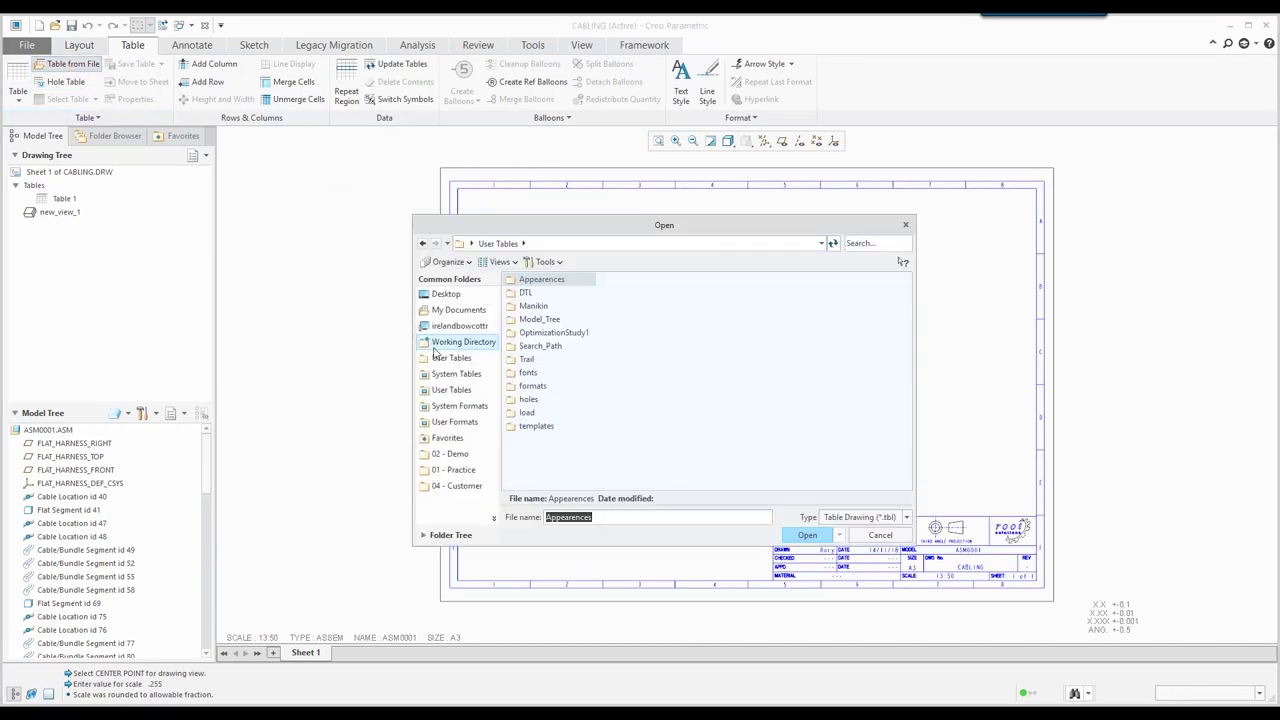
pyautogui.click(468, 343)
pyautogui.doubleClick(520, 292)
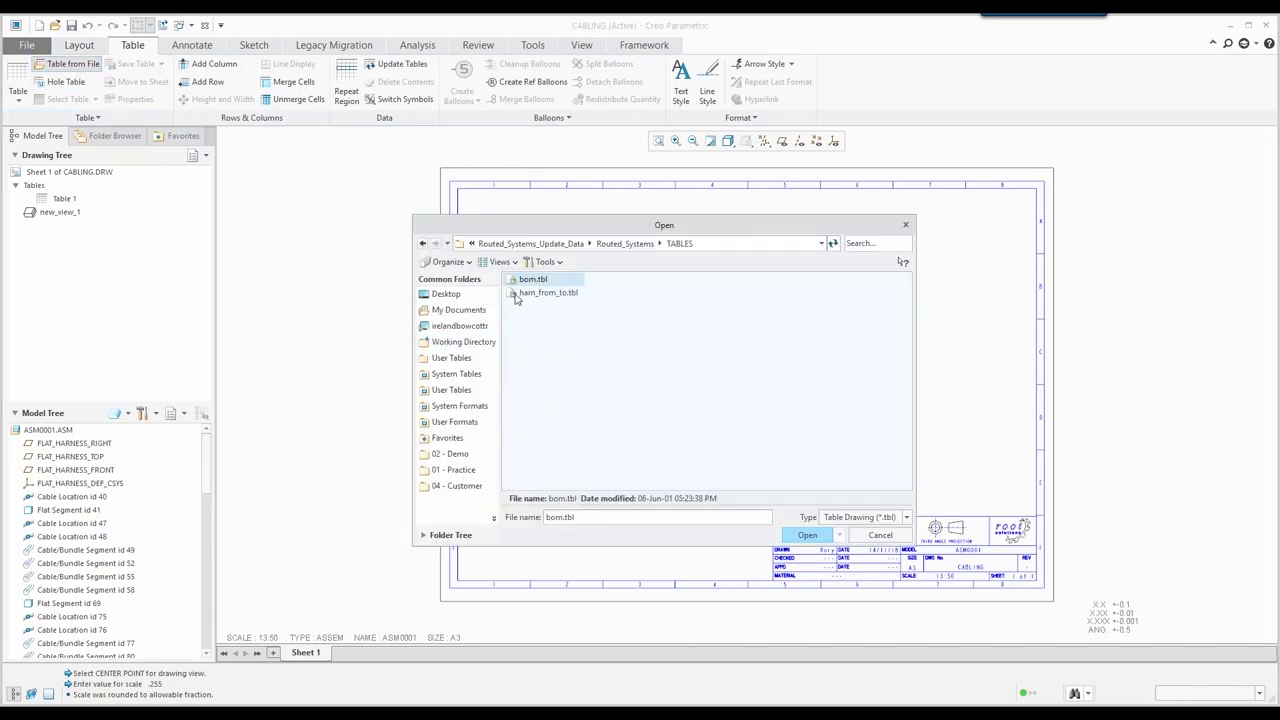
pyautogui.doubleClick(533, 294)
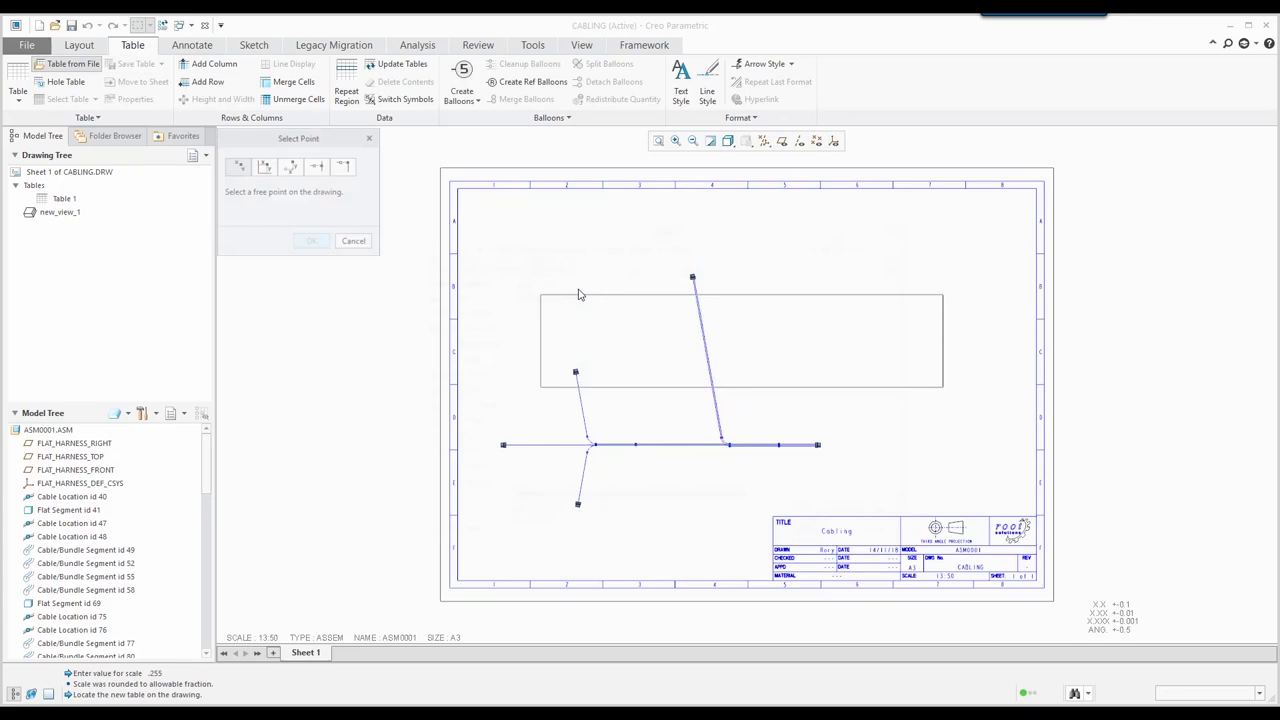
pyautogui.click(633, 192)
# - Move the flat harness view down the sheet, clear of the wire from-to table
pyautogui.click(591, 354)
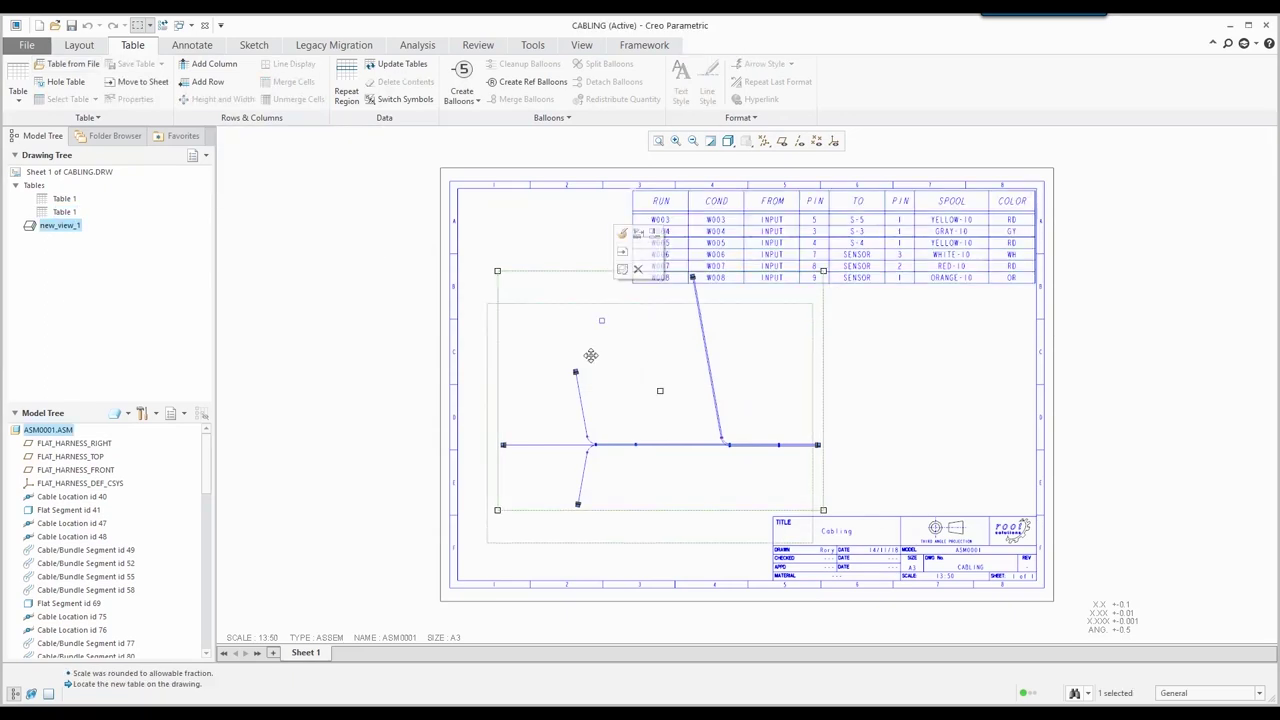
pyautogui.moveTo(591, 354); pyautogui.dragTo(589, 397)
pyautogui.click(340, 293)
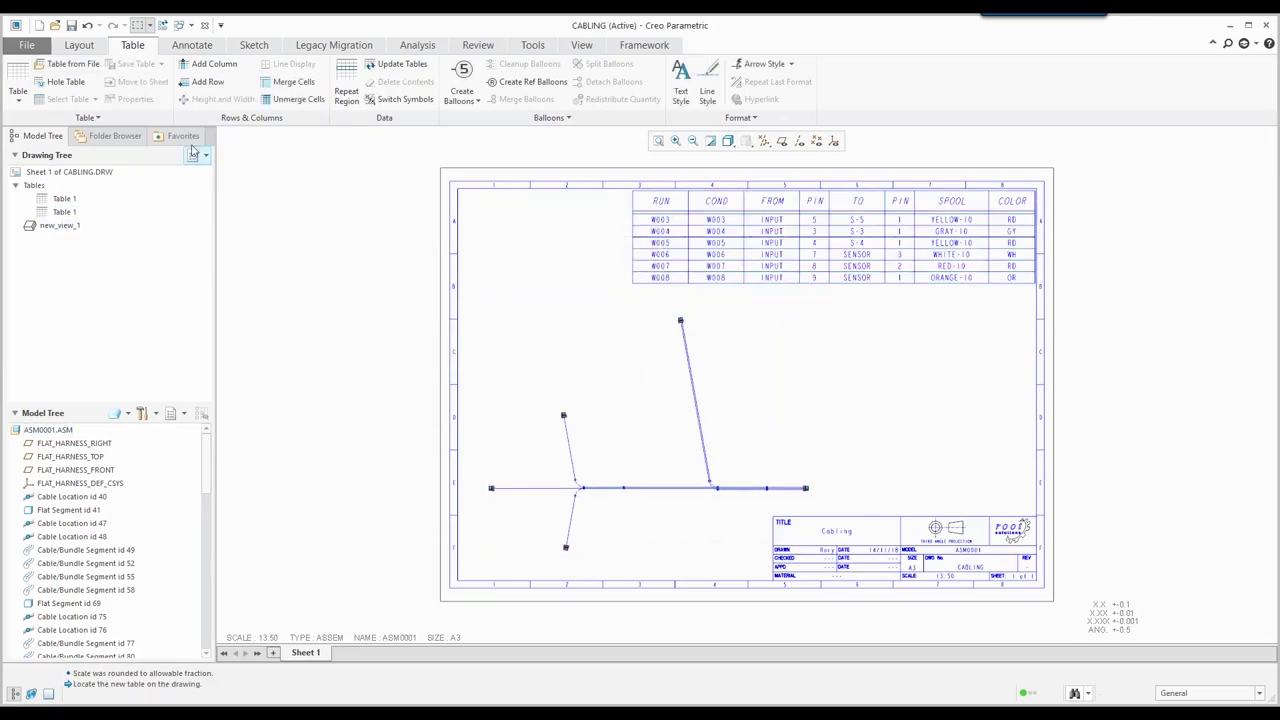
# - Insert the bom.tbl table from the TABLES folder directly below the wire from-to table, against the sheet's right border
pyautogui.click(70, 63)
pyautogui.click(463, 341)
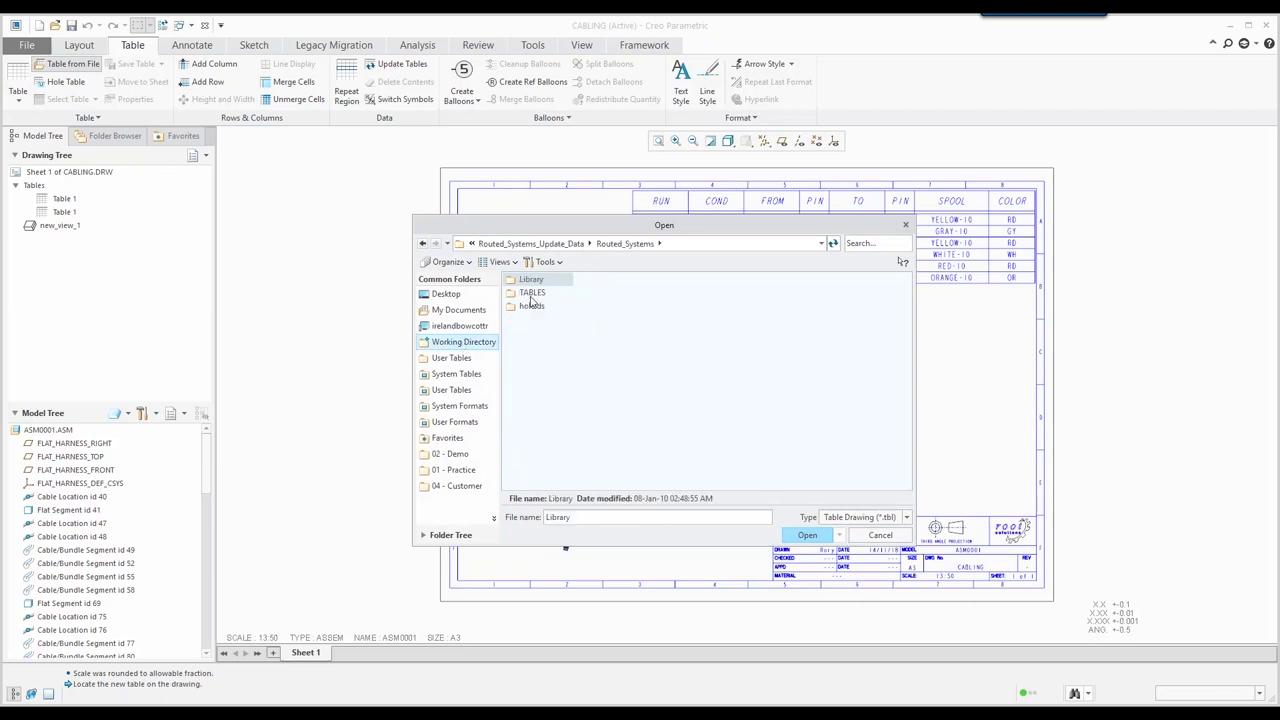
pyautogui.doubleClick(533, 301)
pyautogui.click(540, 296)
pyautogui.doubleClick(540, 296)
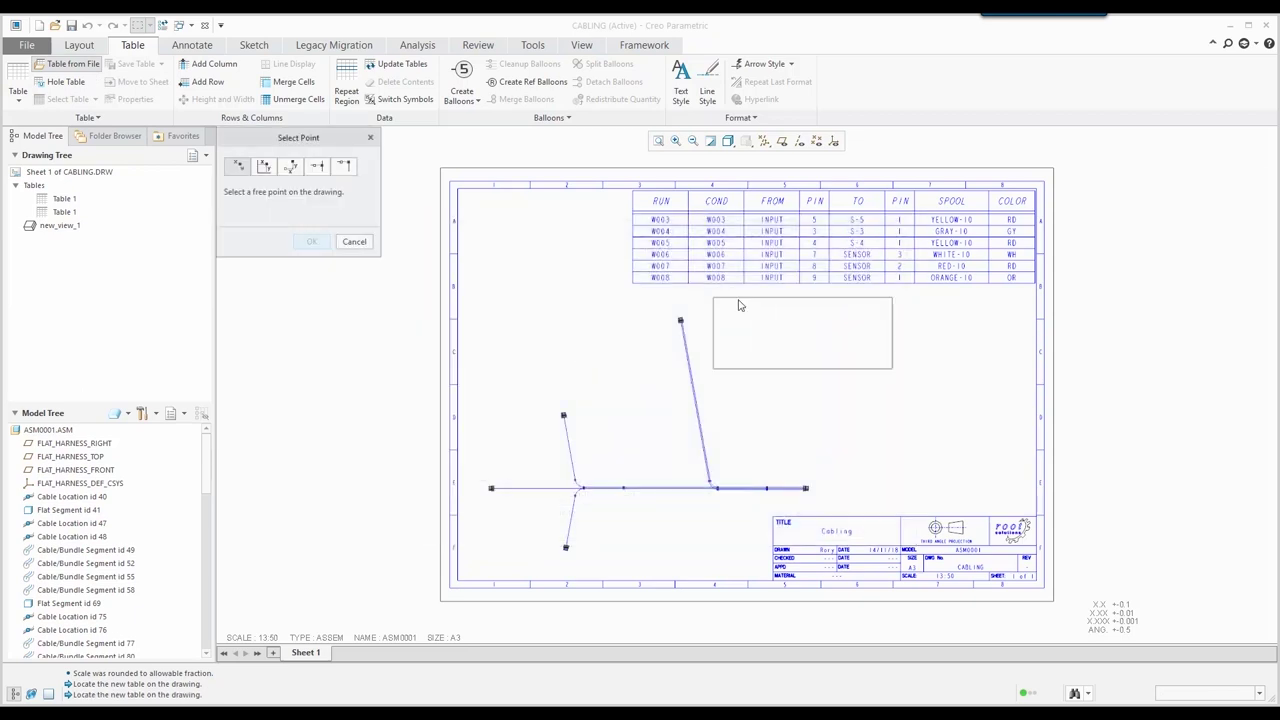
pyautogui.click(855, 290)
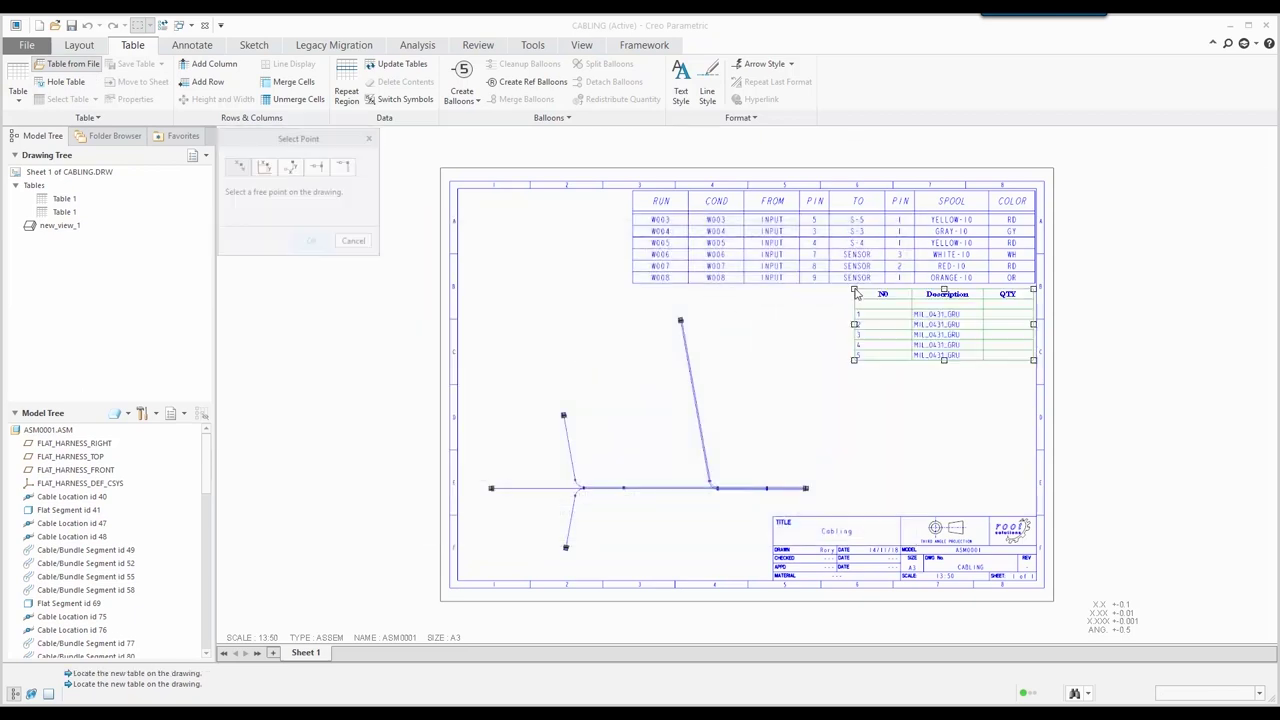
pyautogui.click(803, 346)
# - Create BOM balloons by view on the flat harness view
pyautogui.click(459, 101)
pyautogui.click(478, 129)
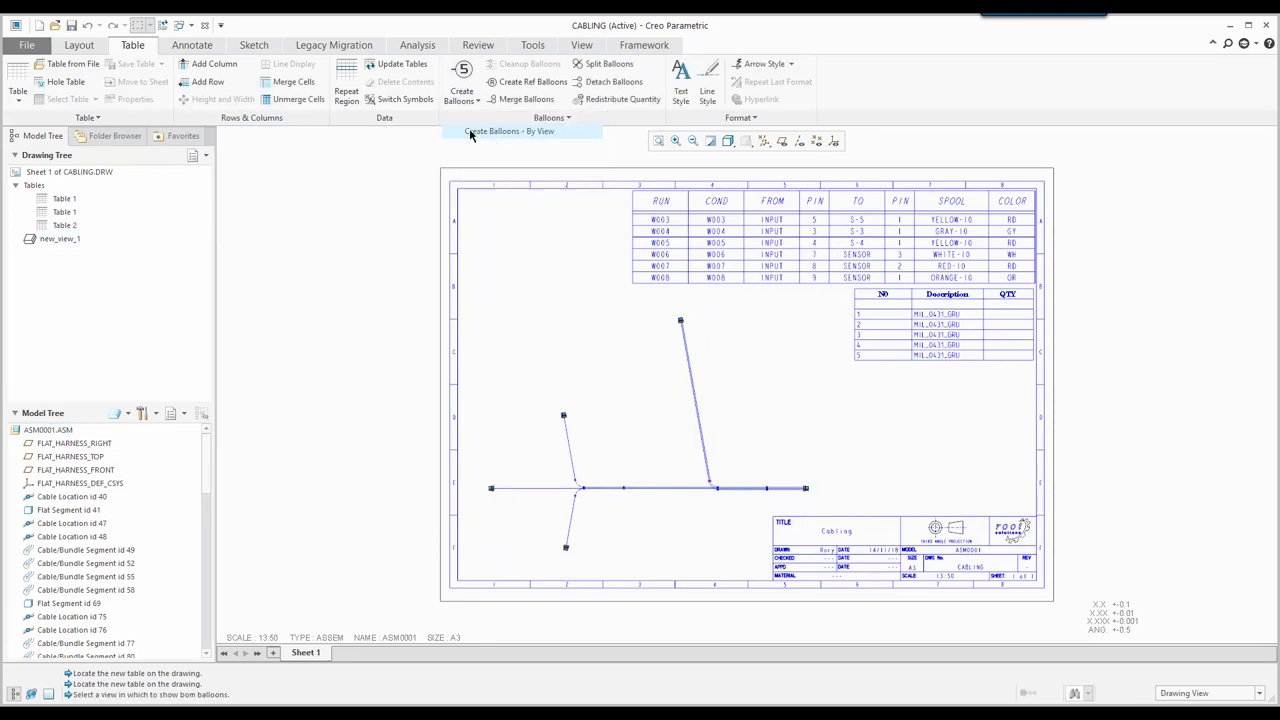
pyautogui.click(627, 385)
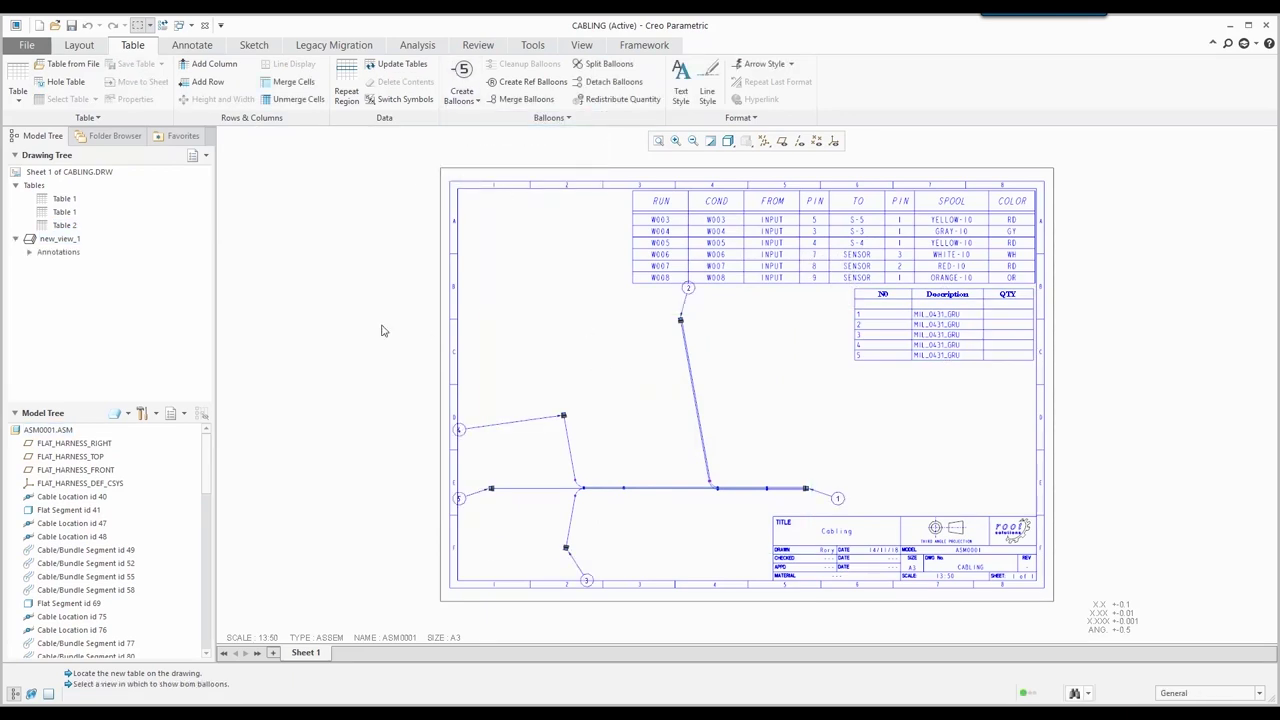